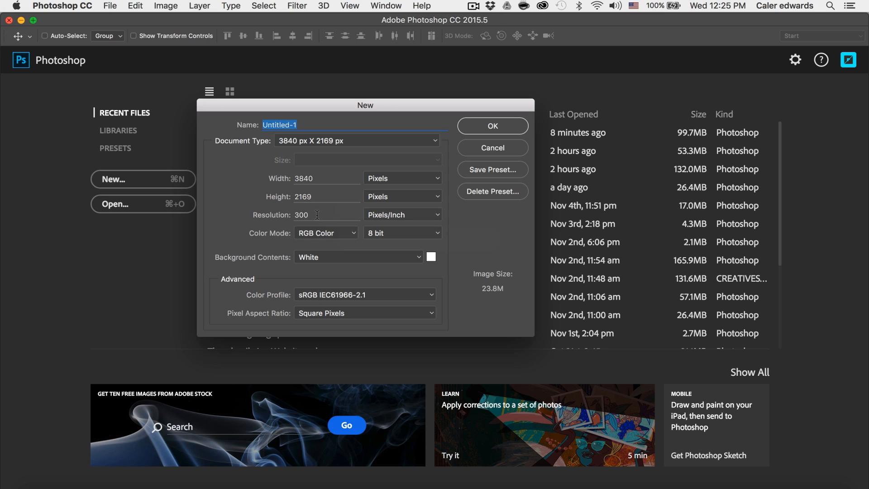
# Create a 3840 × 2169 px RGB document at 300 pixels/inch with a white background, and show the rulers
pyautogui.click(493, 126)
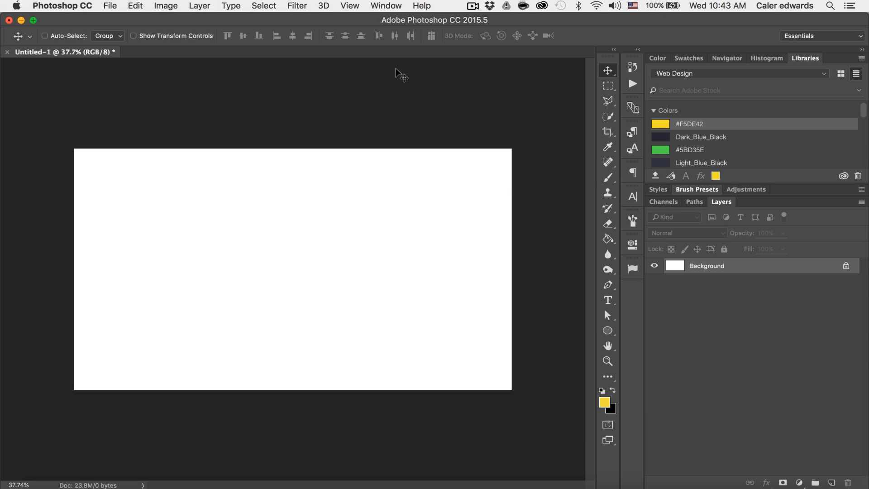
pyautogui.click(350, 5)
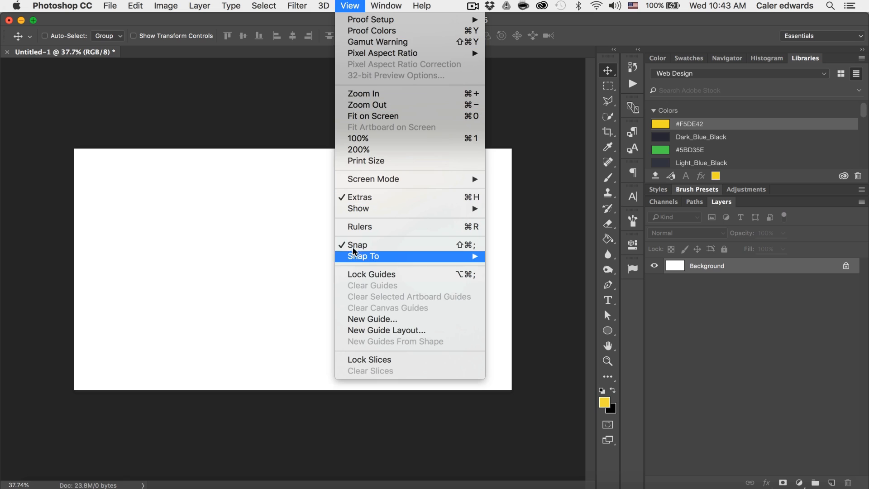
pyautogui.moveTo(378, 215)
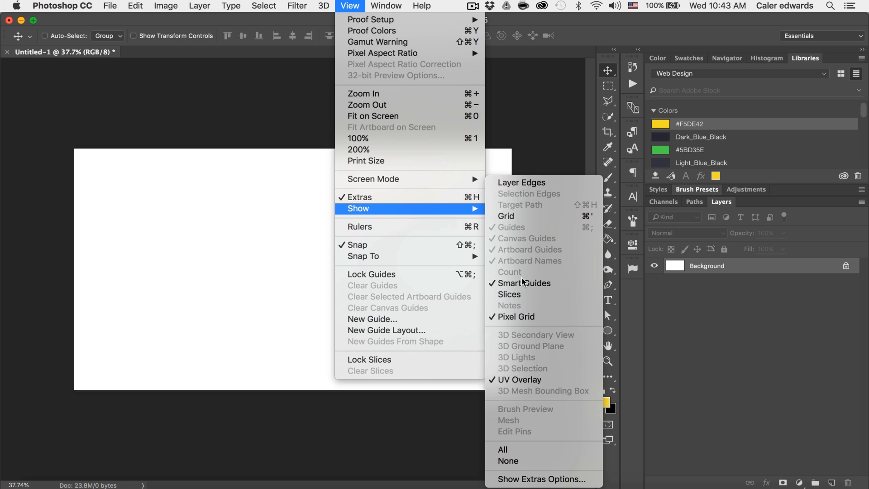
pyautogui.click(264, 261)
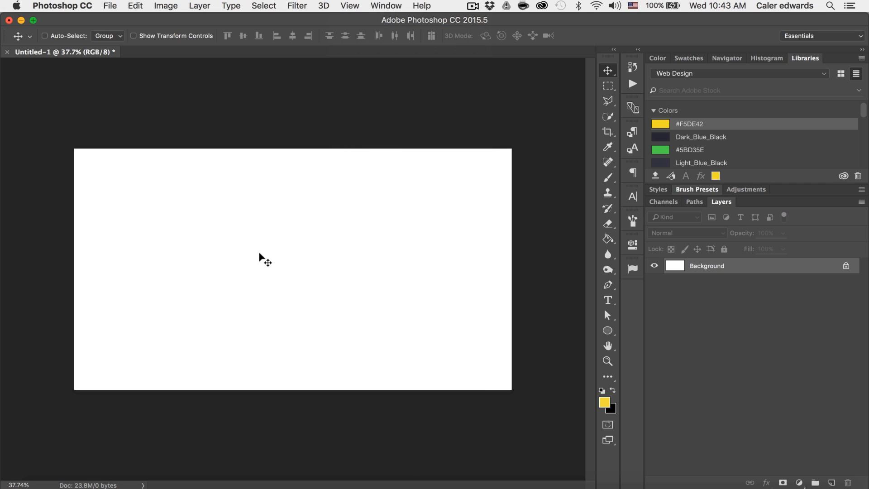
pyautogui.press('super+r')
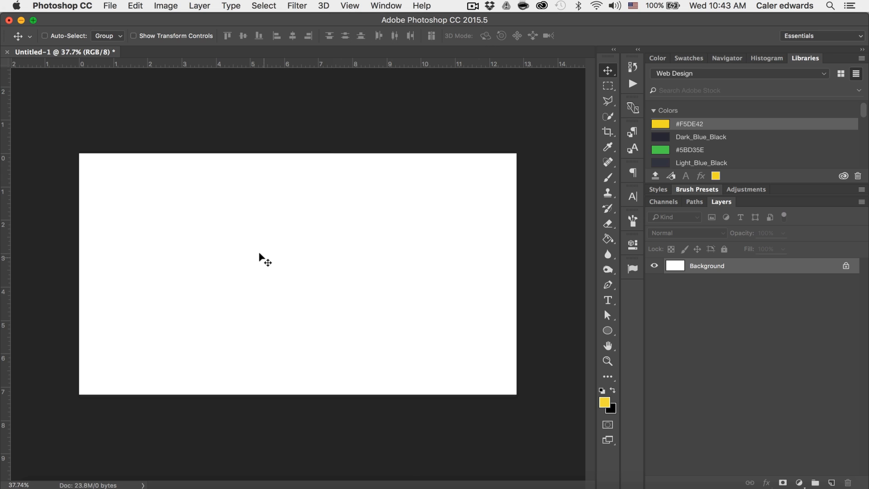
# Place guides along all four edges of the canvas and a vertical guide through its horizontal center
pyautogui.moveTo(4, 178); pyautogui.dragTo(79, 176)
pyautogui.moveTo(5, 204); pyautogui.dragTo(507, 192)
pyautogui.moveTo(427, 66); pyautogui.dragTo(418, 152)
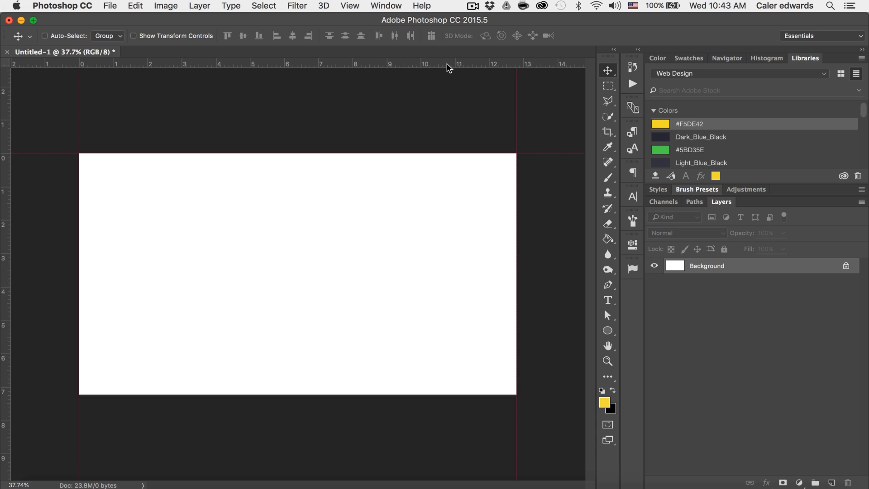
pyautogui.moveTo(446, 66); pyautogui.dragTo(429, 393)
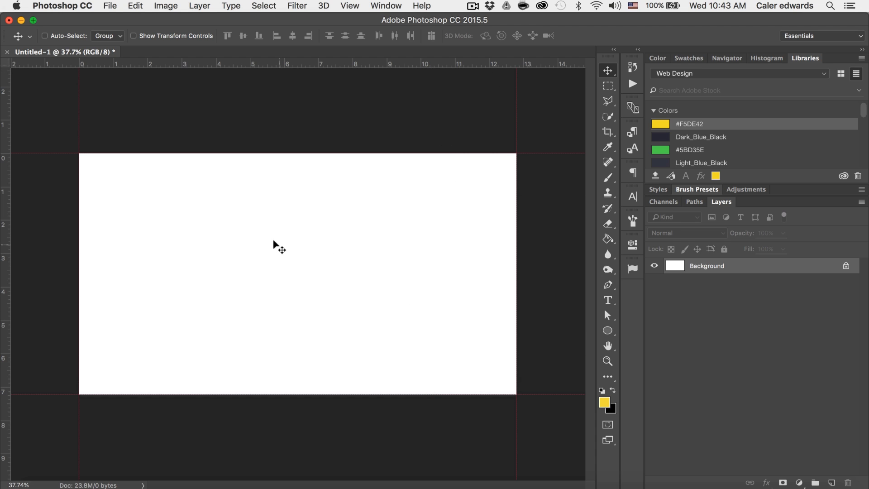
pyautogui.moveTo(8, 295); pyautogui.dragTo(293, 288)
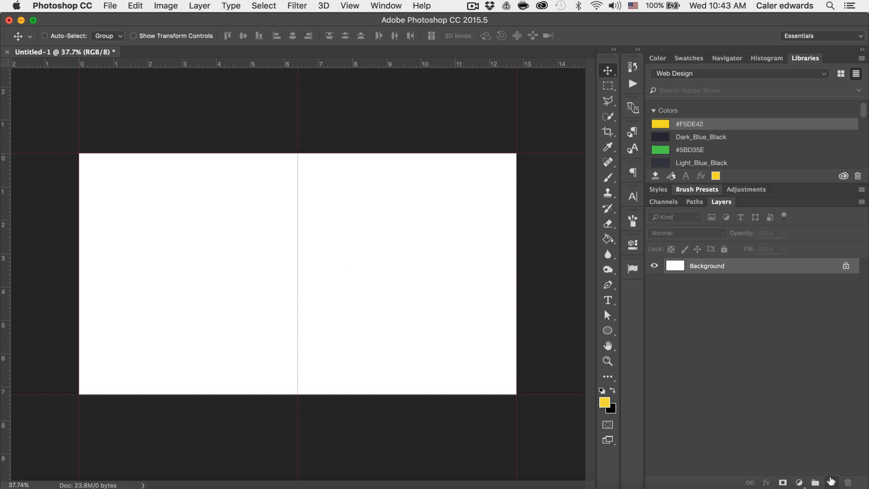
# Draw a dark blue rectangle about 259 × 1217 px and snap it into the canvas's upper-right corner
pyautogui.click(831, 482)
pyautogui.click(607, 331)
pyautogui.moveTo(608, 335); pyautogui.dragTo(644, 334)
pyautogui.moveTo(452, 182); pyautogui.dragTo(481, 317)
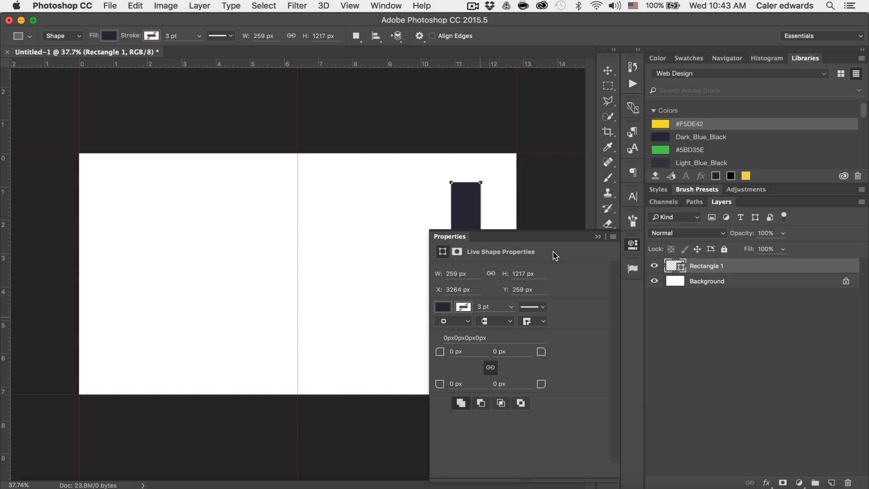
pyautogui.click(598, 236)
pyautogui.press('v')
pyautogui.moveTo(457, 249); pyautogui.dragTo(488, 231)
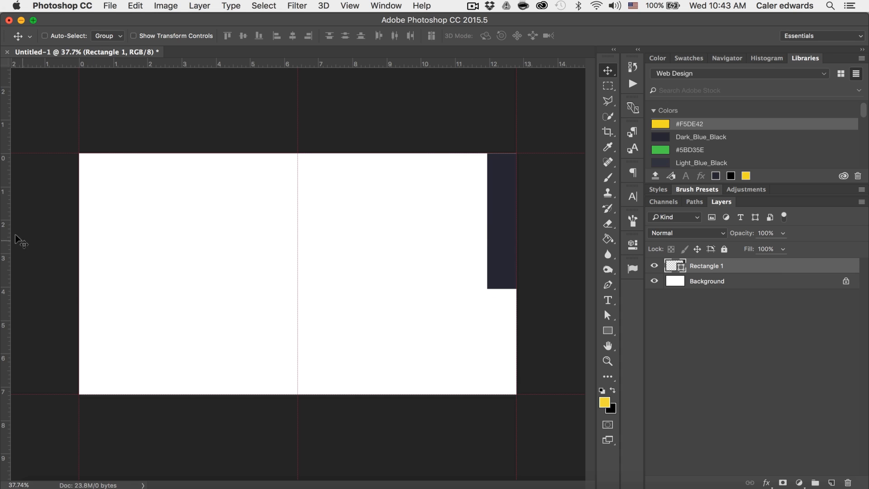
# Place vertical margin guides on both sides of the canvas, using the rectangle's width as the distance from each side edge
pyautogui.moveTo(9, 240); pyautogui.dragTo(92, 235)
pyautogui.moveTo(3, 253); pyautogui.dragTo(108, 244)
# Rename the rectangle layer to Spacer and hide it
pyautogui.doubleClick(696, 266)
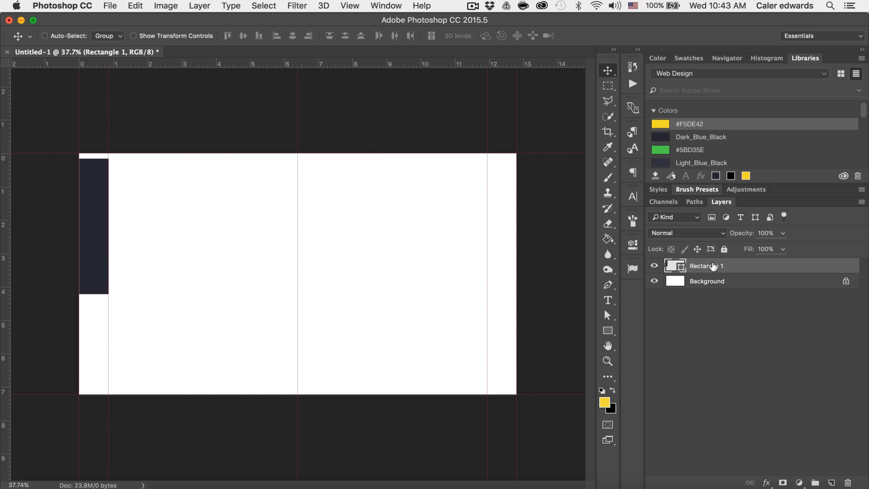
pyautogui.write('Spacer')
pyautogui.press('Return')
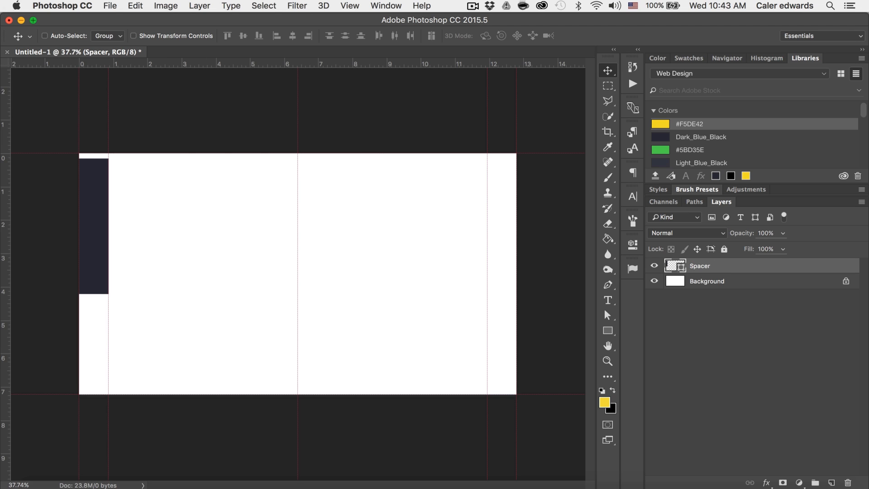
pyautogui.click(654, 266)
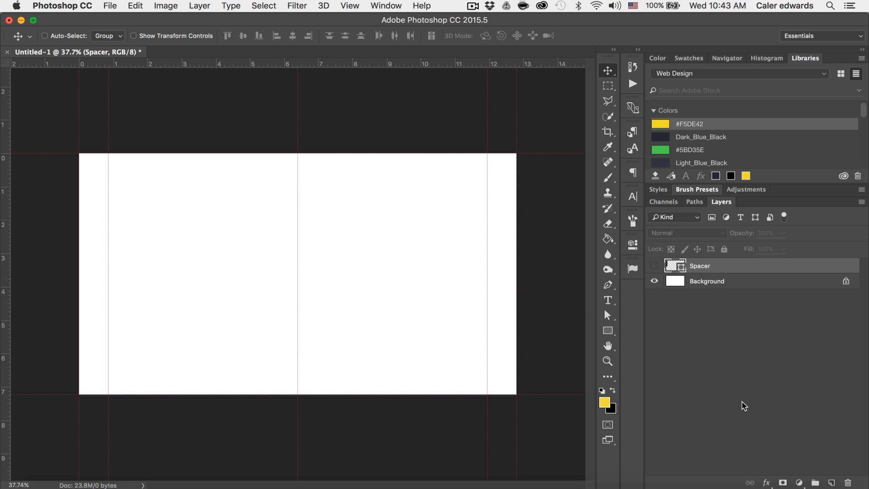
# Draw a 3840 × 2169 px rectangle covering the whole canvas on a new layer and fill it with #FFFFFF
pyautogui.click(831, 482)
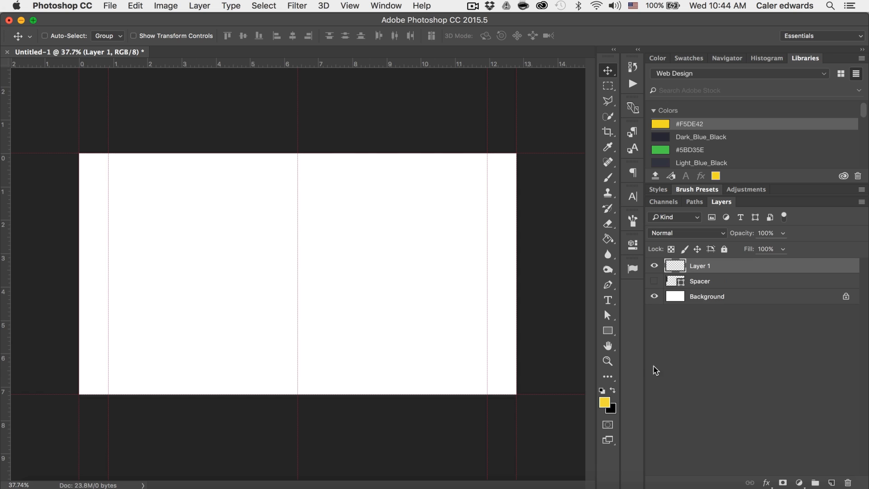
pyautogui.click(610, 335)
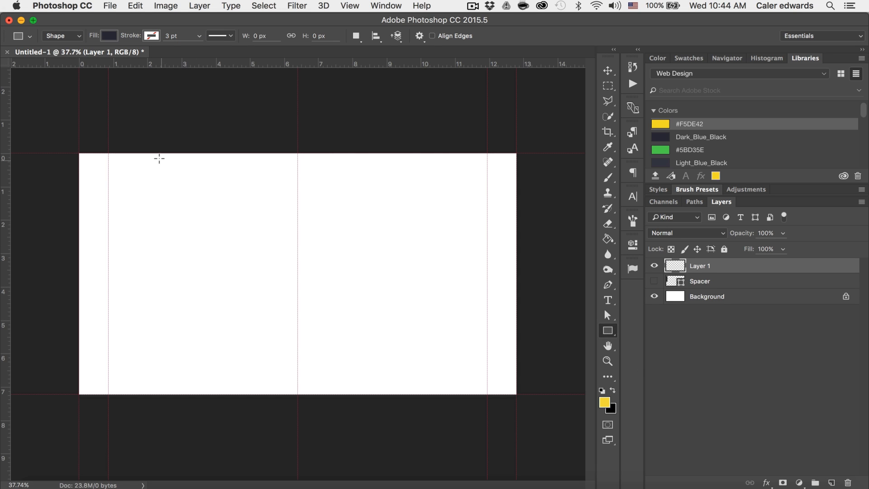
pyautogui.moveTo(78, 153); pyautogui.dragTo(515, 390)
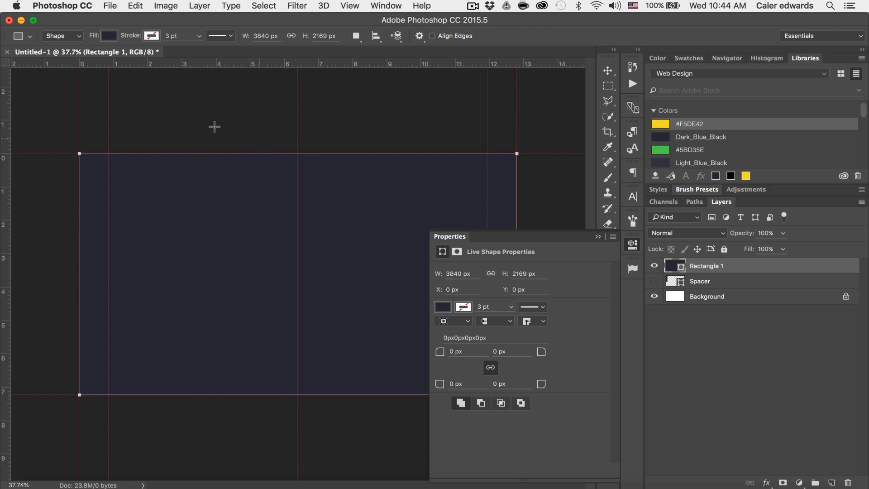
pyautogui.click(598, 236)
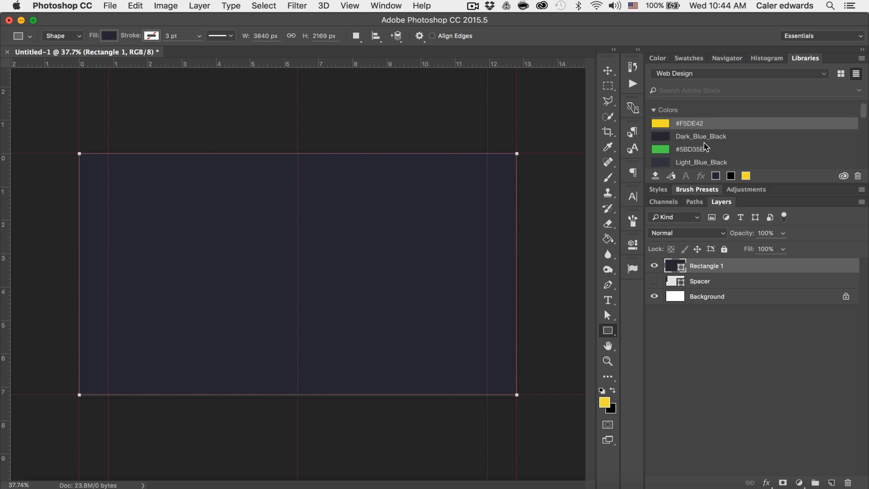
pyautogui.scroll(-3, 706, 145)
pyautogui.click(660, 153)
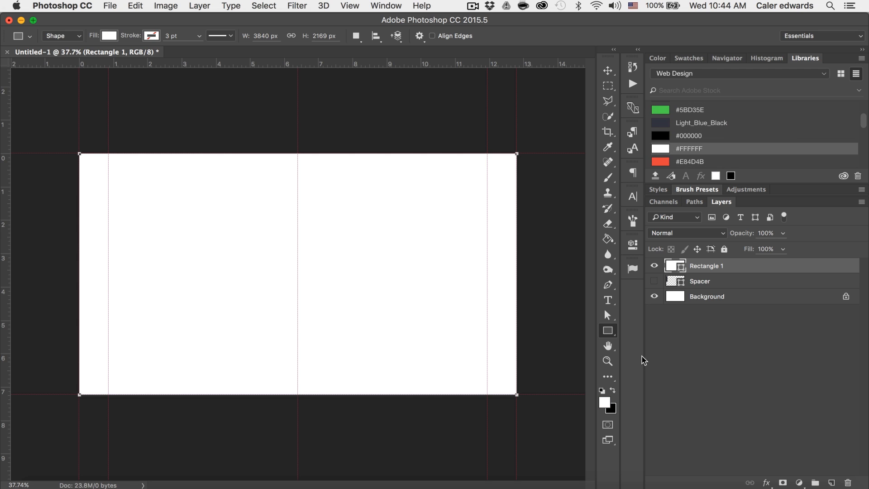
pyautogui.press('v')
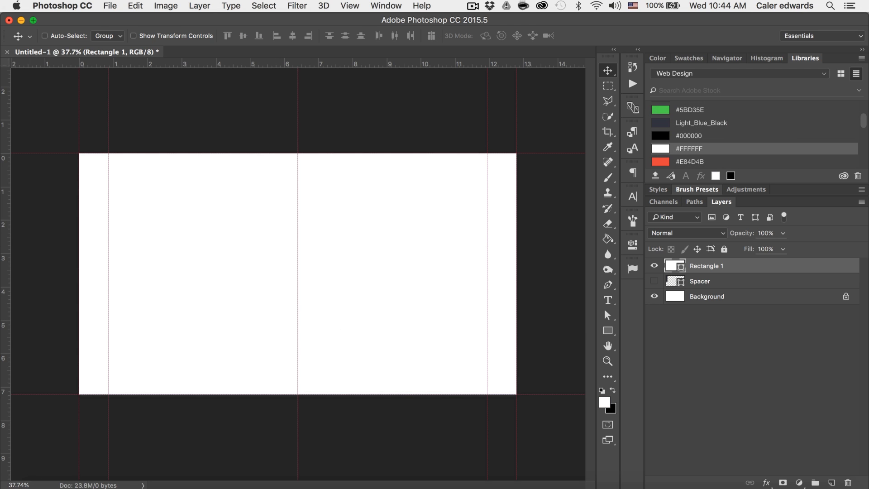
# Place the Desk_04 image in the document and scale it to about 25.5% so it covers the canvas
pyautogui.click(43, 483)
pyautogui.moveTo(546, 224); pyautogui.dragTo(138, 268)
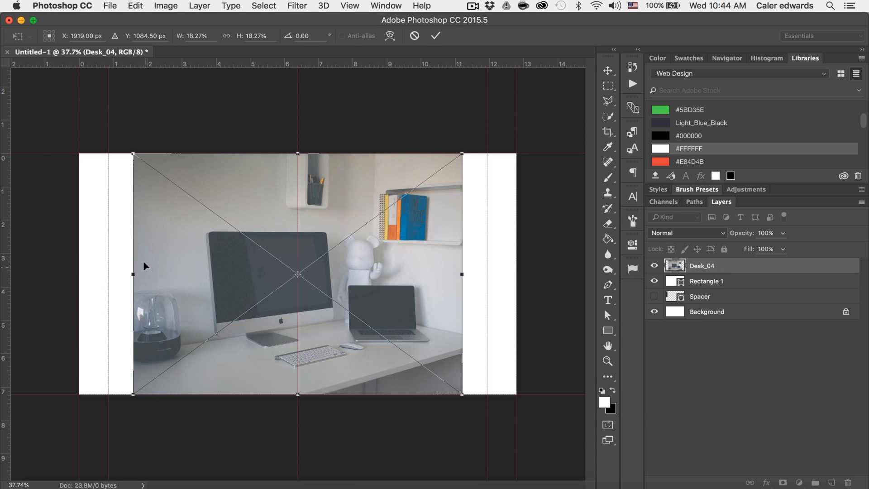
pyautogui.moveTo(462, 154); pyautogui.dragTo(547, 99)
pyautogui.moveTo(463, 213); pyautogui.dragTo(397, 241)
pyautogui.moveTo(473, 123); pyautogui.dragTo(525, 87)
pyautogui.moveTo(423, 229); pyautogui.dragTo(437, 226)
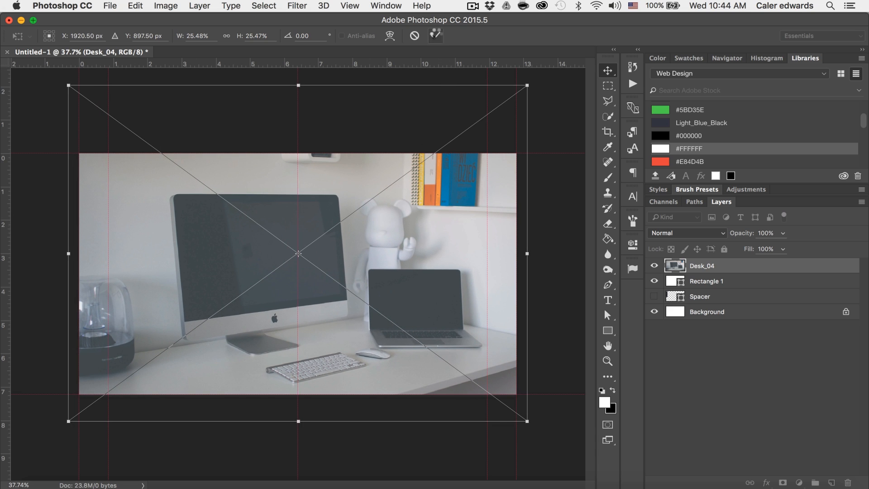
pyautogui.click(435, 36)
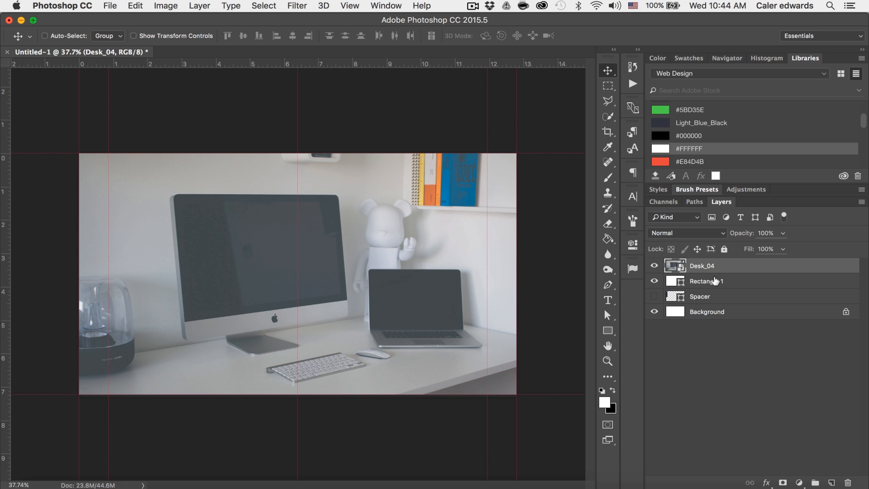
# Clip the Desk_04 image layer to the white full-canvas rectangle below it
pyautogui.moveTo(695, 267); pyautogui.dragTo(698, 269)
pyautogui.keyDown('alt'); pyautogui.click(698, 271); pyautogui.keyUp('alt')
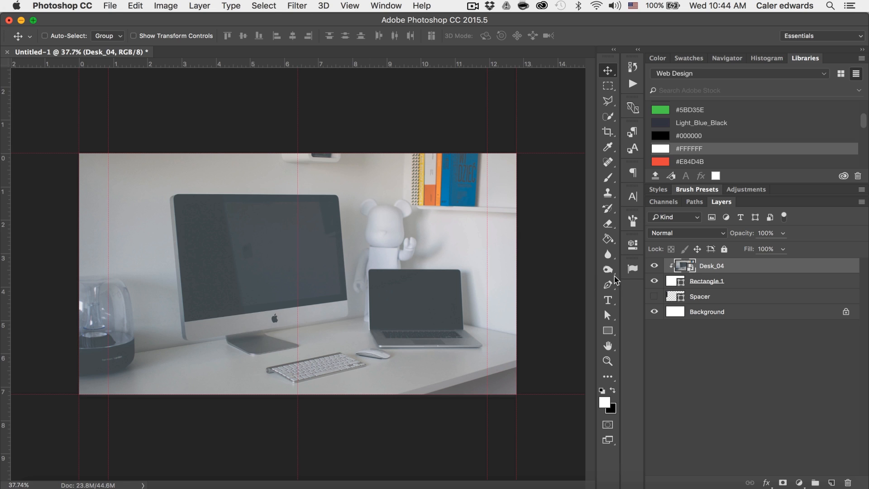
# Try moving the white rectangle to test the clipping of the desk image, and undo the move
pyautogui.click(674, 281)
pyautogui.moveTo(131, 190); pyautogui.dragTo(189, 218)
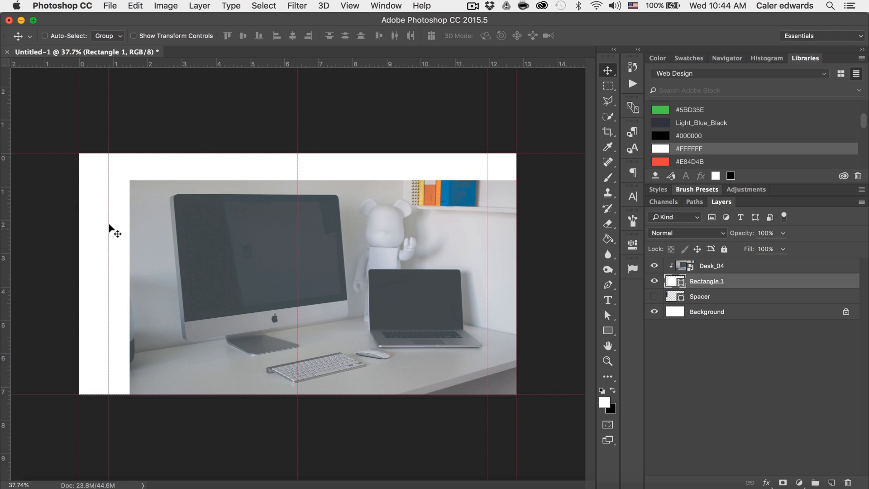
pyautogui.press('super+shift+s')
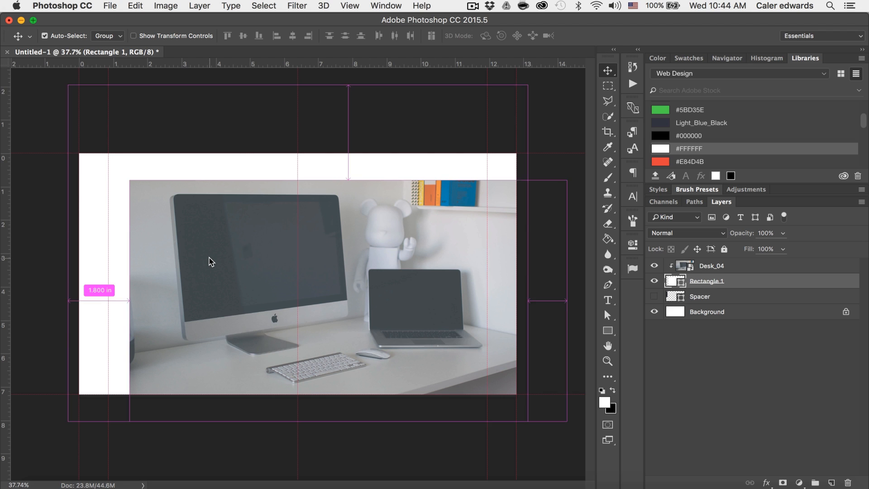
pyautogui.click(573, 479)
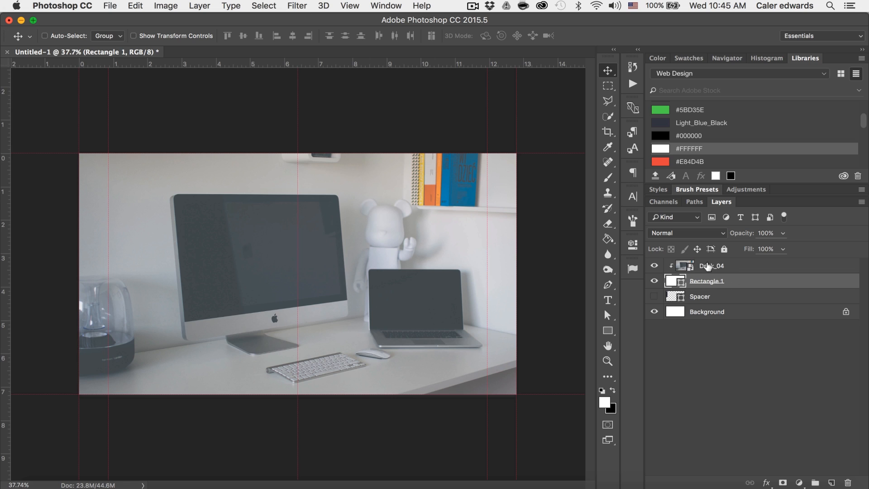
# Set the fill of the Desk_04 layer to 30%
pyautogui.click(708, 266)
pyautogui.click(767, 249)
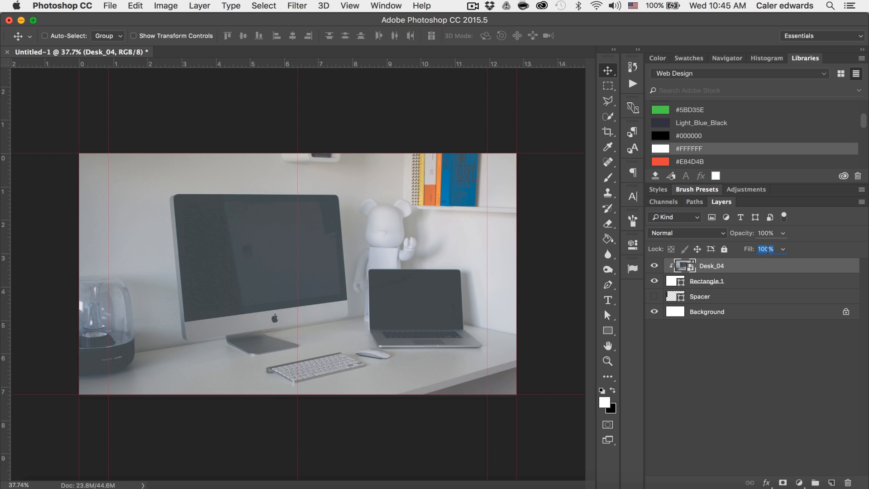
pyautogui.write('30')
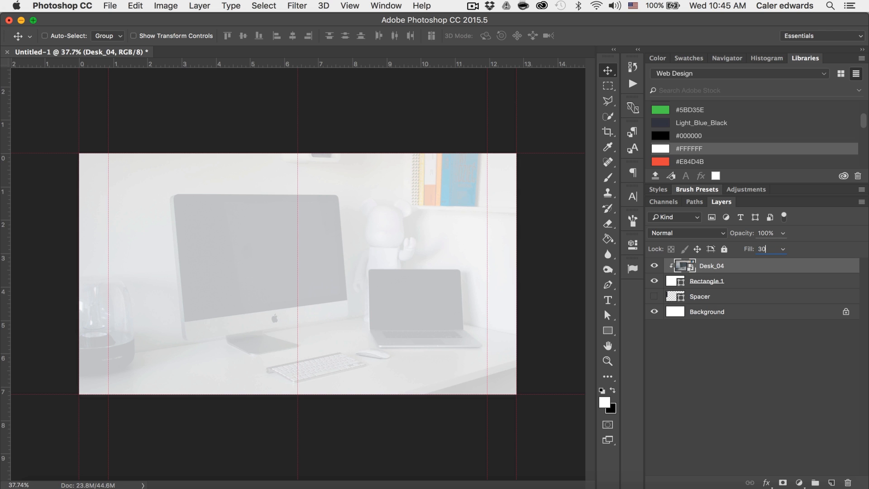
pyautogui.press('Return')
# Add a text line reading "Home Work About Contact" over the desk image in white 24 pt Proxima Nova Bold
pyautogui.scroll(-2, 409, 300)
pyautogui.scroll(2, 409, 300)
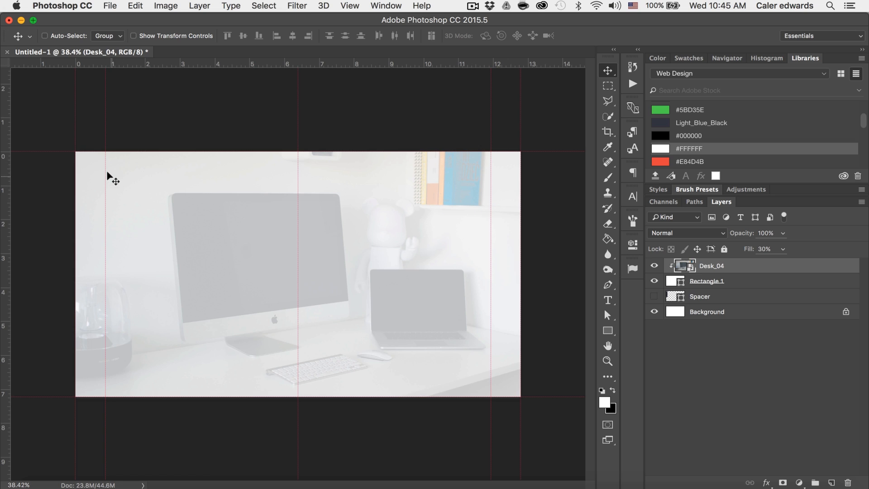
pyautogui.press('t')
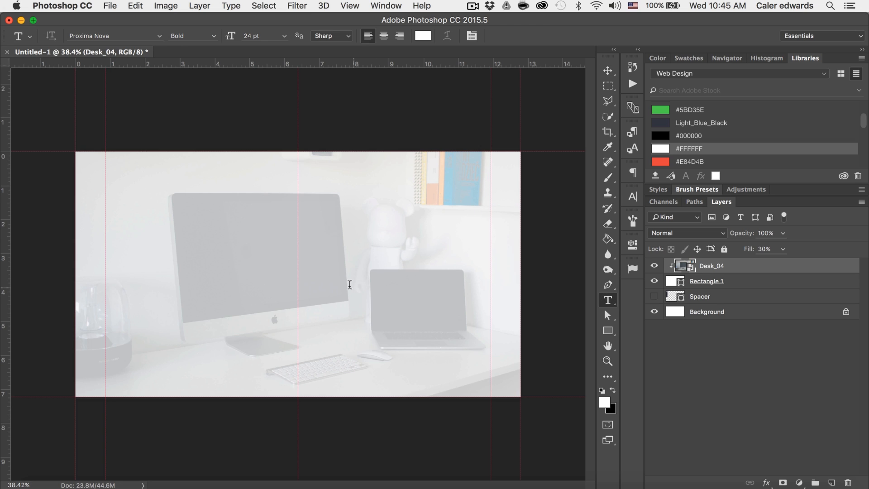
pyautogui.click(350, 285)
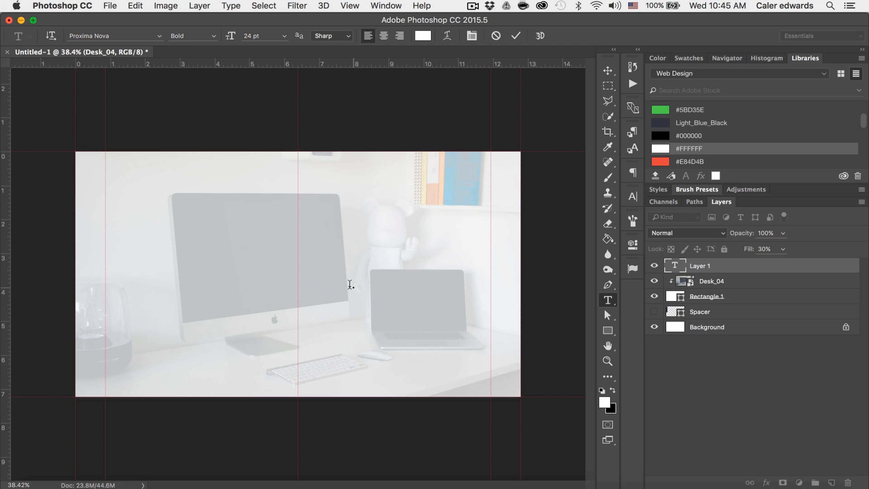
pyautogui.write('Home Work Abo ')
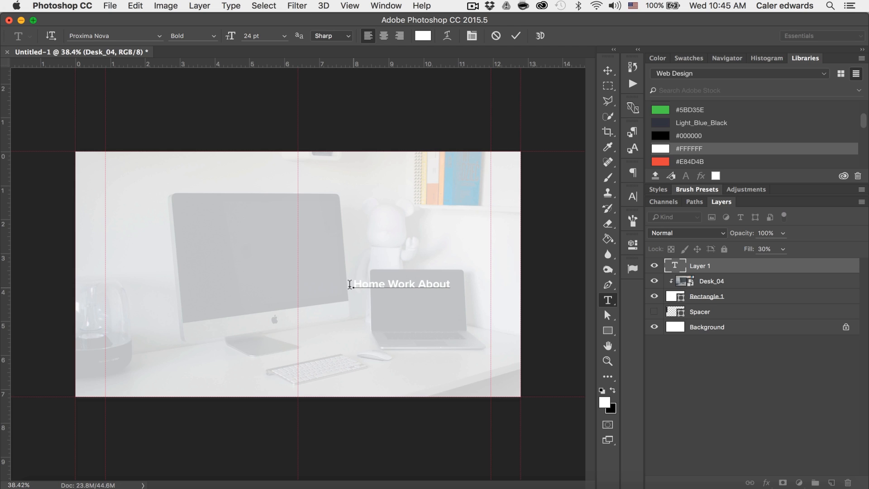
pyautogui.write('t Contact')
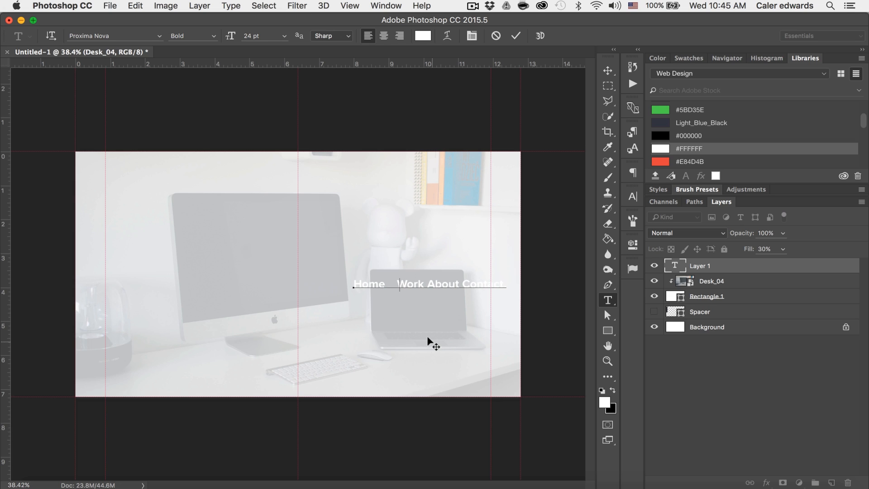
# Widen the gaps between the remaining words of the navigation text with extra spaces and commit the text
pyautogui.click(431, 283)
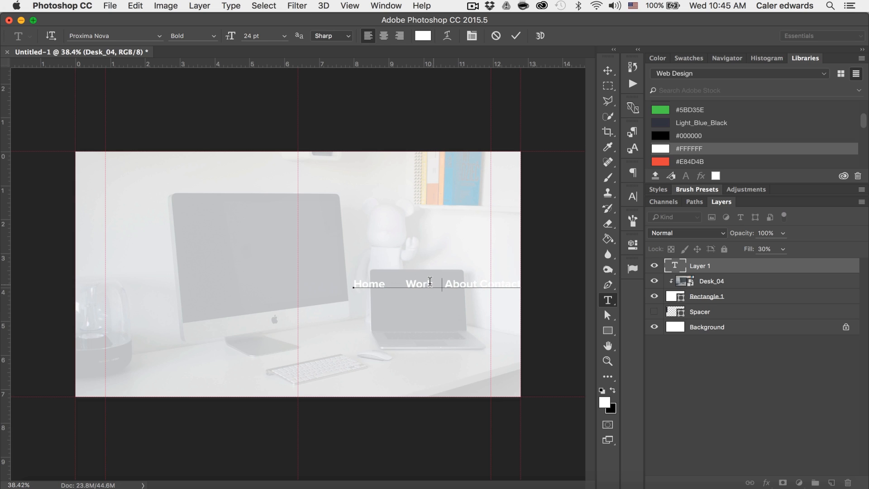
pyautogui.click(490, 284)
pyautogui.click(516, 35)
pyautogui.press('v')
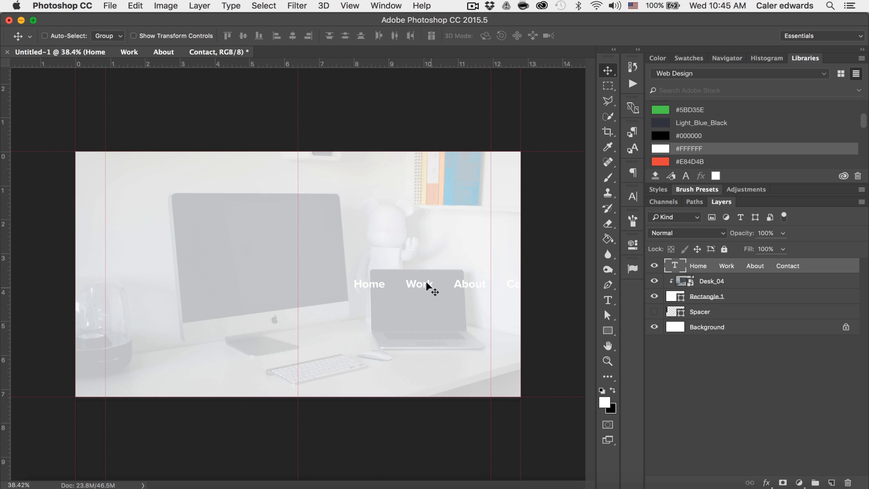
# Move the navigation text up near the top of the desk image and recolor it with the Dark_Blue_Black library color
pyautogui.moveTo(427, 287); pyautogui.dragTo(361, 192)
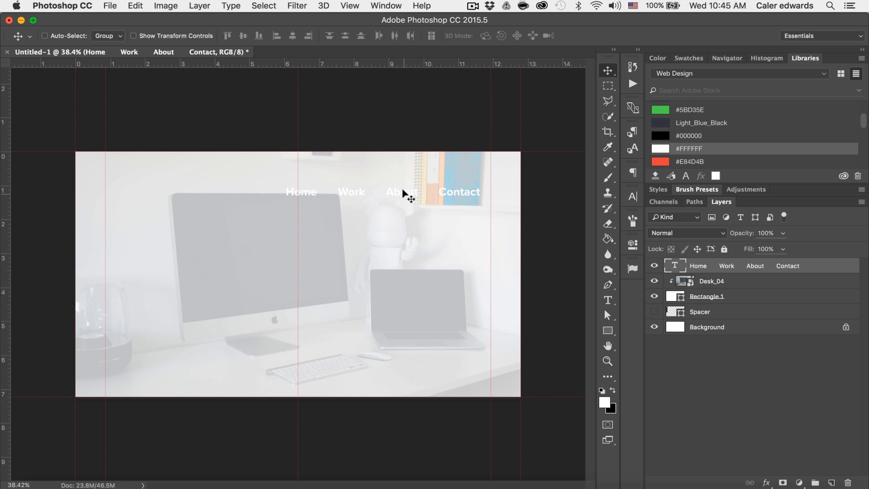
pyautogui.scroll(3, 681, 132)
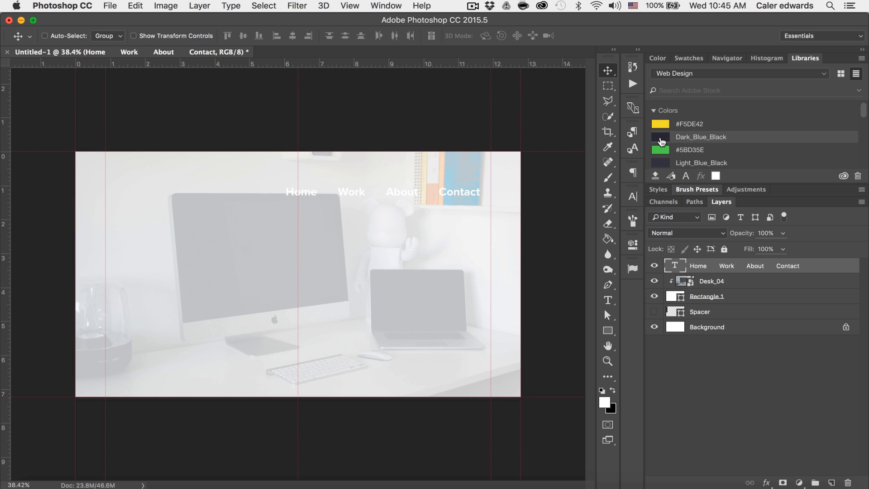
pyautogui.click(661, 139)
pyautogui.doubleClick(661, 139)
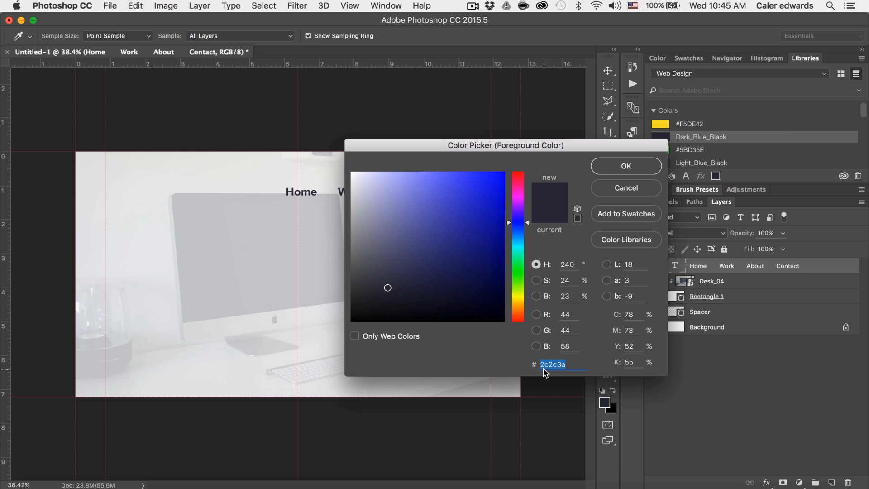
pyautogui.click(626, 166)
pyautogui.press('v')
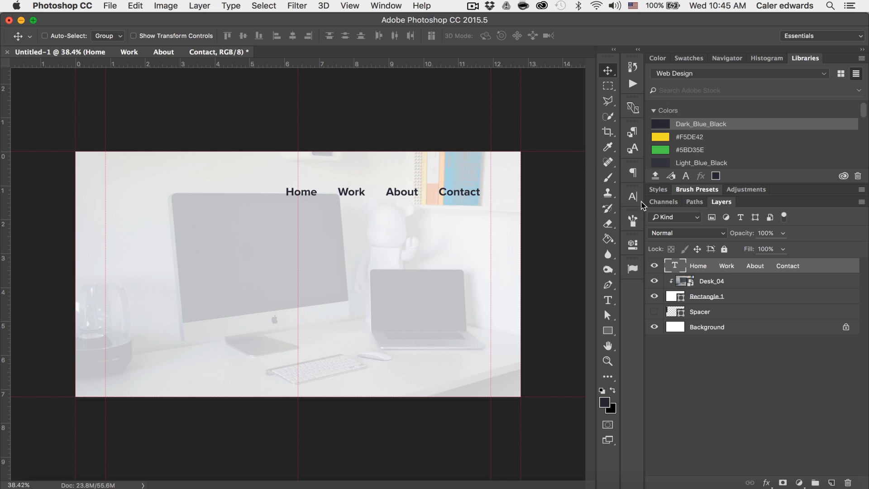
# Set the navigation text to 18 pt and turn on All Caps
pyautogui.click(379, 6)
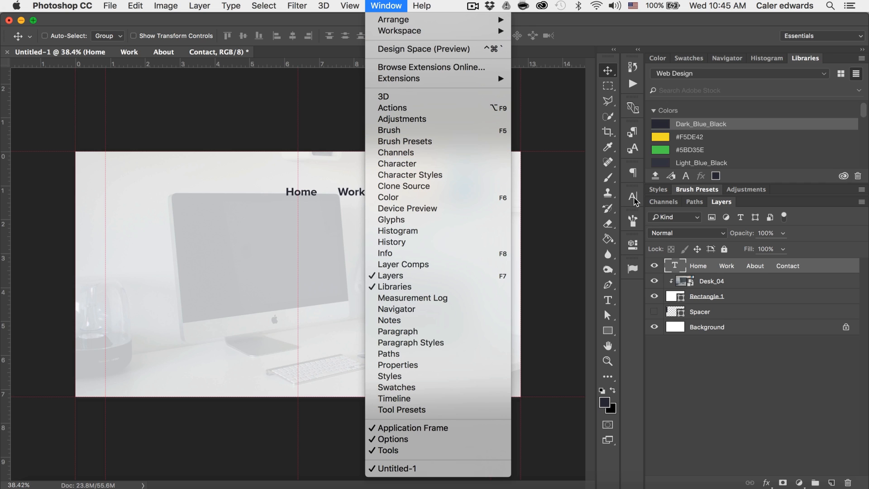
pyautogui.click(636, 201)
pyautogui.click(633, 198)
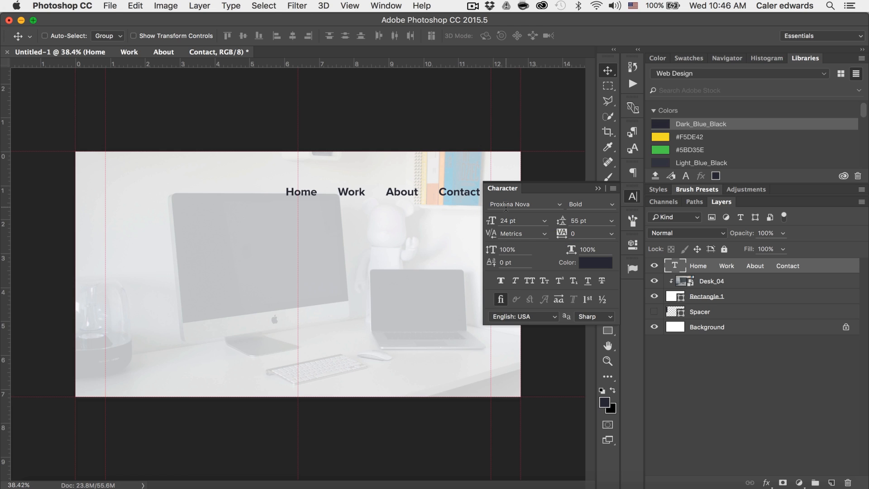
pyautogui.click(545, 220)
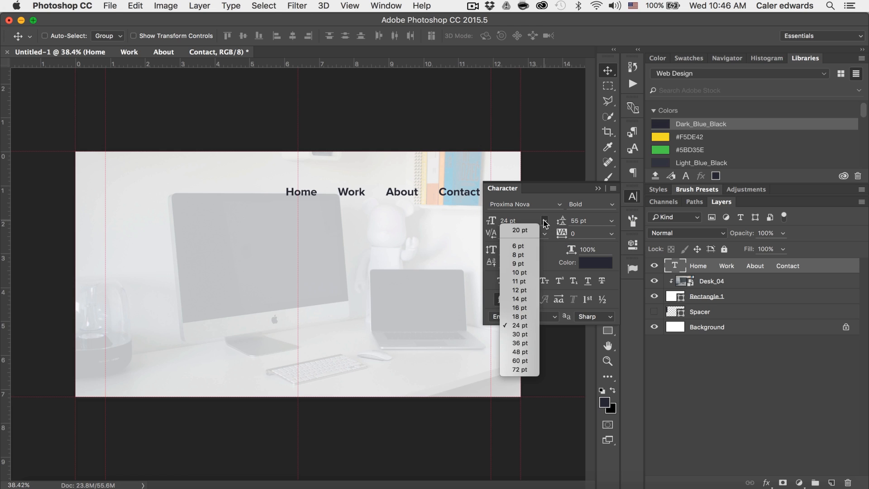
pyautogui.click(520, 316)
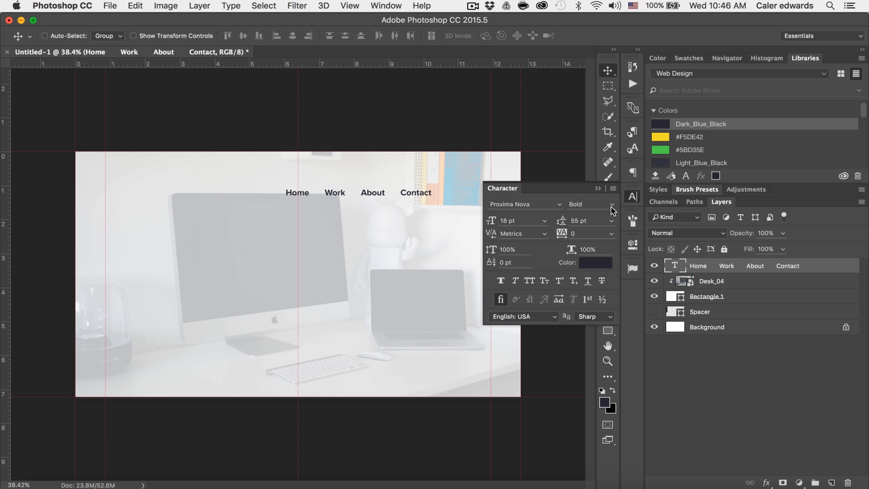
pyautogui.click(529, 281)
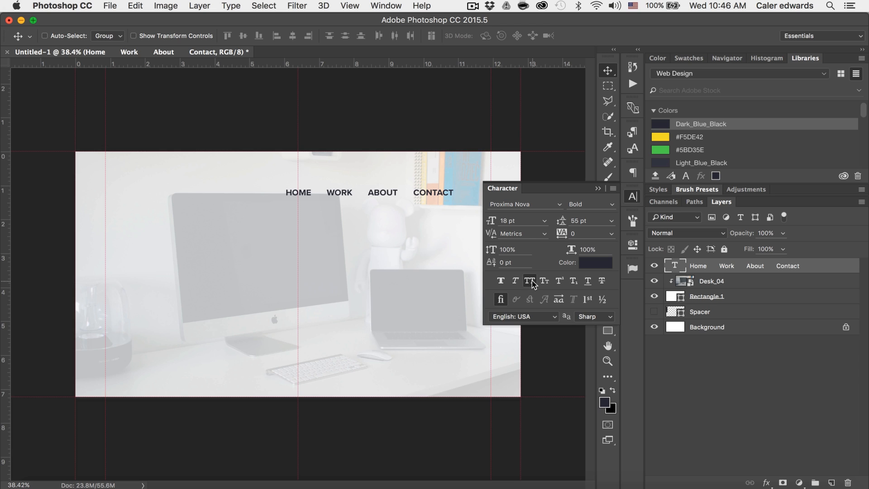
pyautogui.click(599, 189)
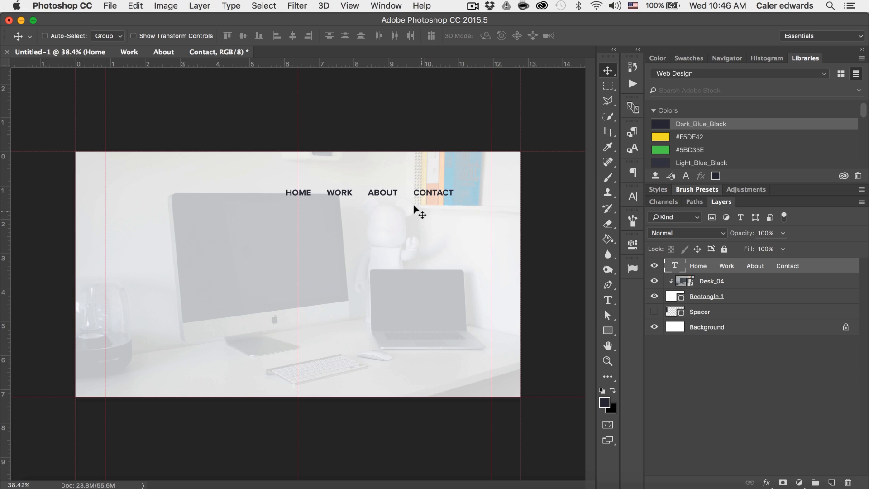
# Reduce the navigation text to 16 pt and move it higher so that CONTACT ends at the right margin guide
pyautogui.moveTo(415, 193); pyautogui.dragTo(452, 172)
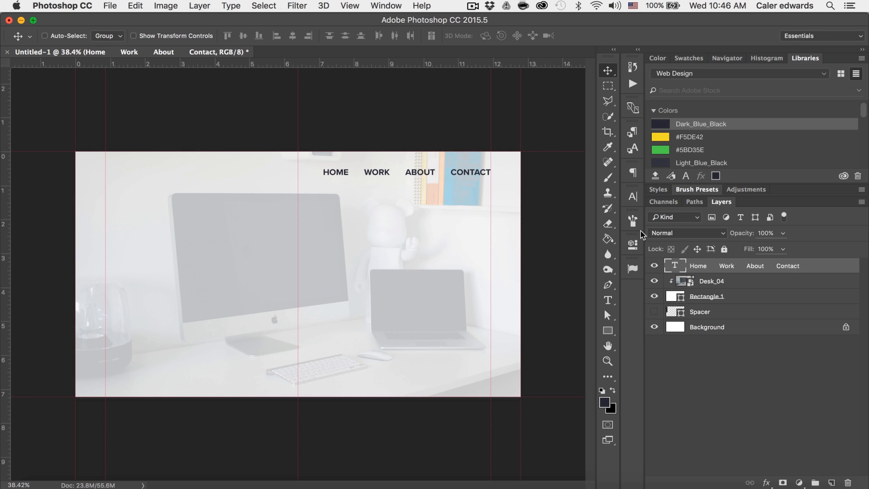
pyautogui.click(633, 196)
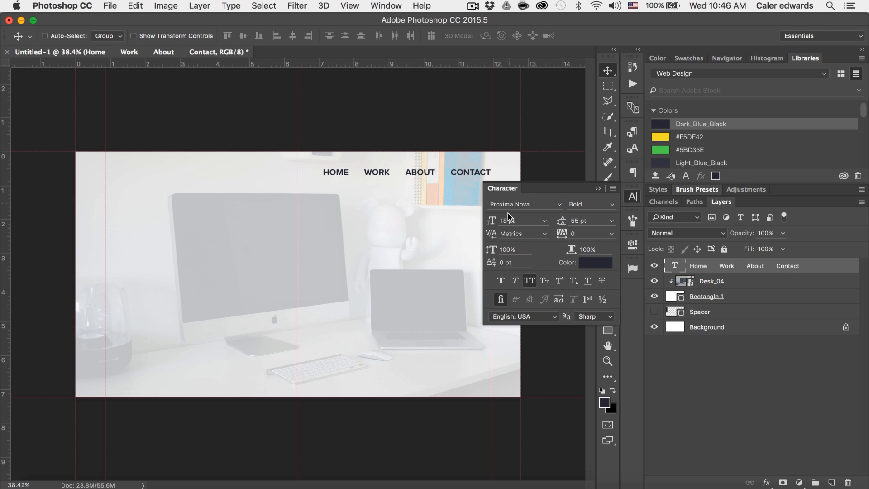
pyautogui.click(541, 221)
pyautogui.click(526, 309)
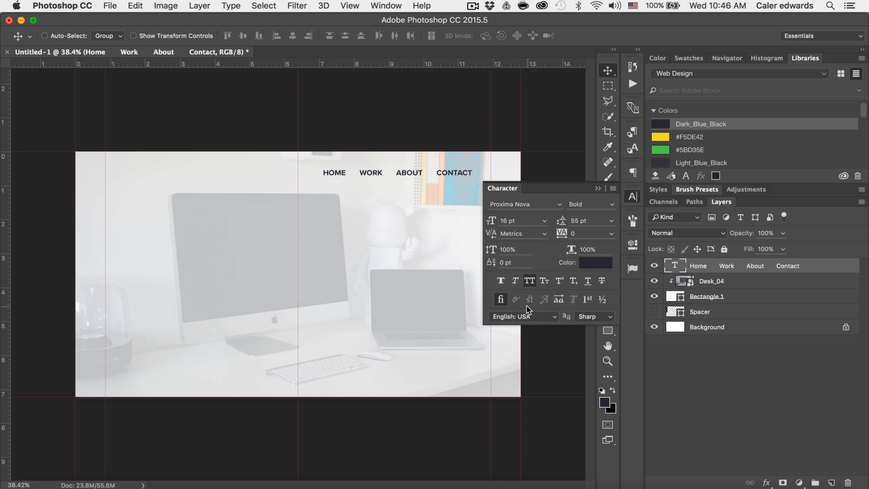
pyautogui.click(599, 189)
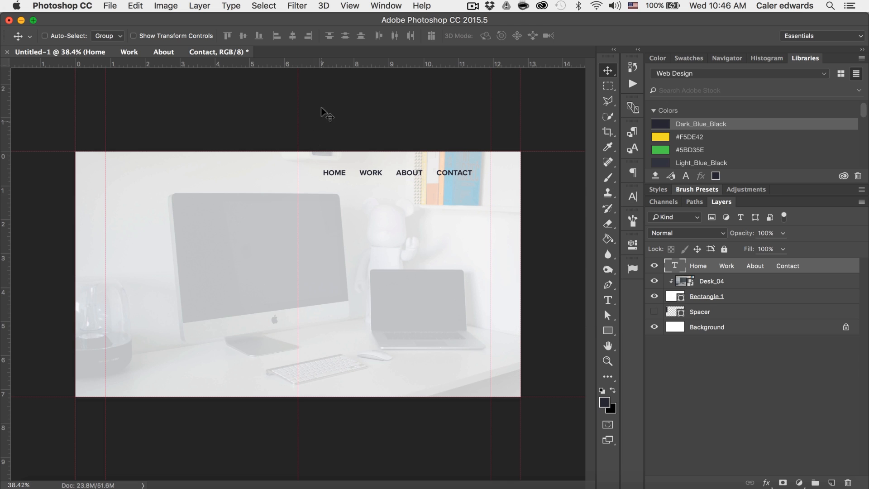
pyautogui.moveTo(376, 168); pyautogui.dragTo(394, 170)
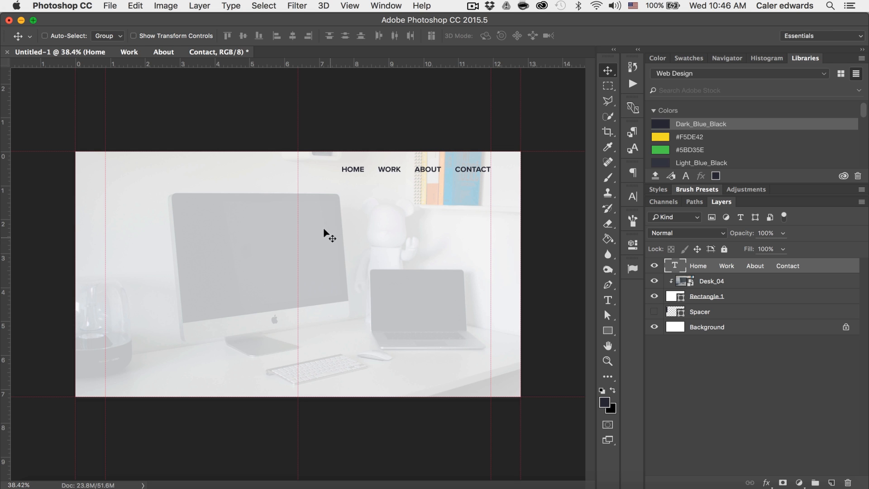
# Draw a 33 px circle just before HOME and nudge it into line with the middle of the navigation text
pyautogui.scroll(5, 324, 228)
pyautogui.scroll(3, 335, 231)
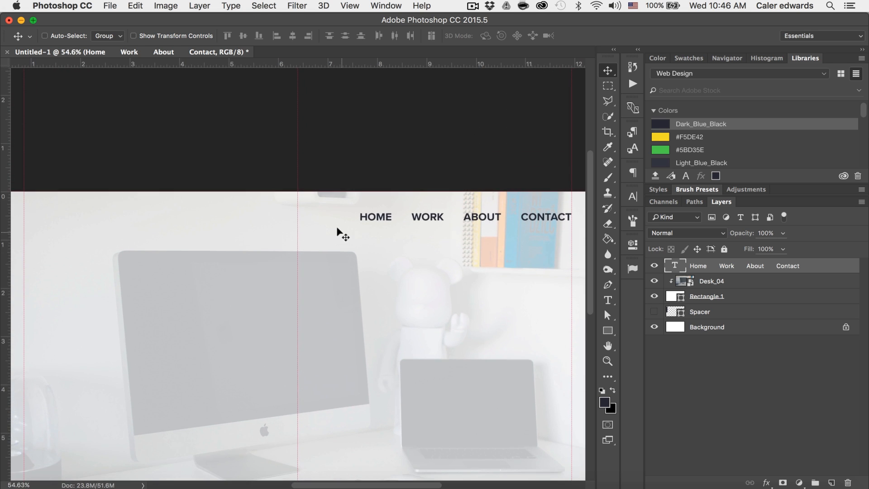
pyautogui.scroll(2, 338, 226)
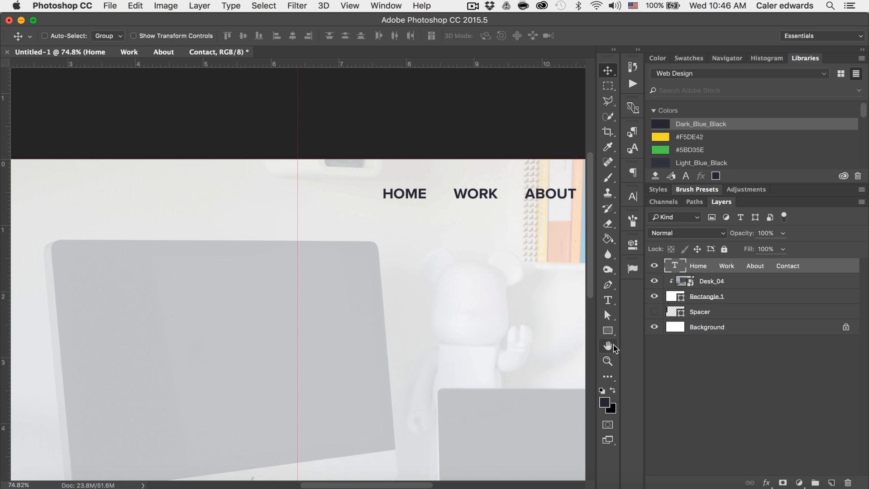
pyautogui.moveTo(608, 331); pyautogui.dragTo(608, 330)
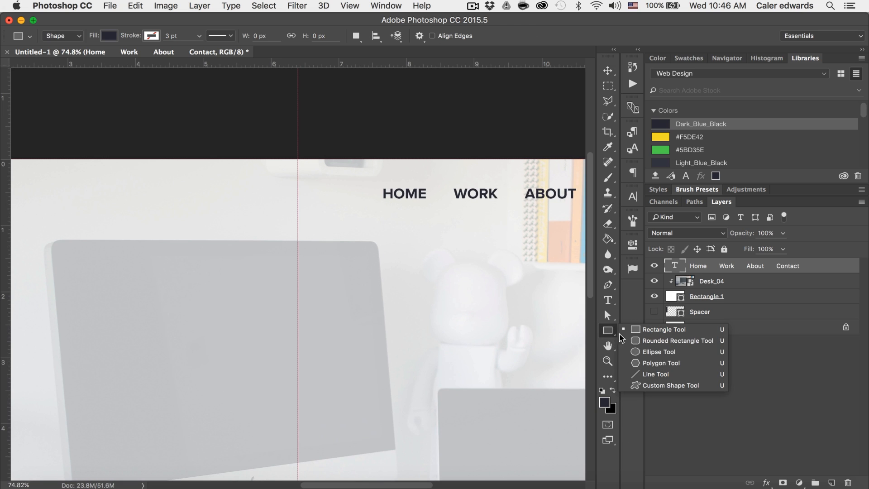
pyautogui.click(658, 352)
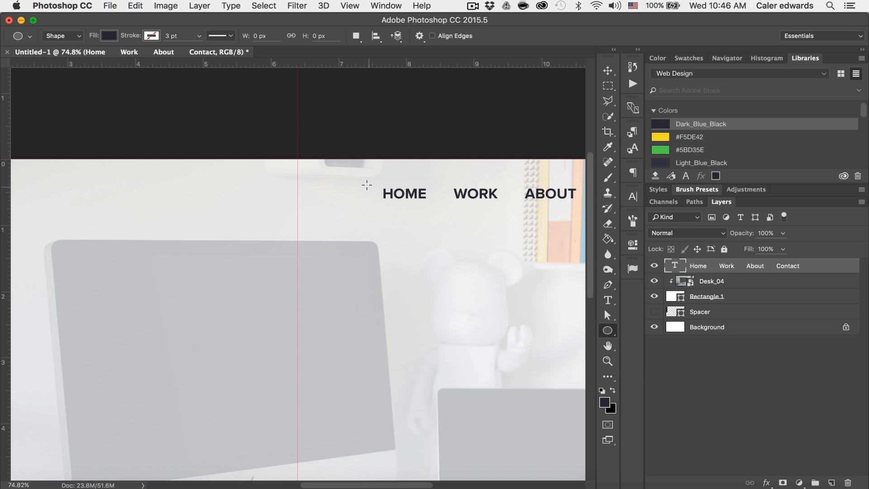
pyautogui.moveTo(367, 185); pyautogui.dragTo(374, 192)
pyautogui.click(596, 236)
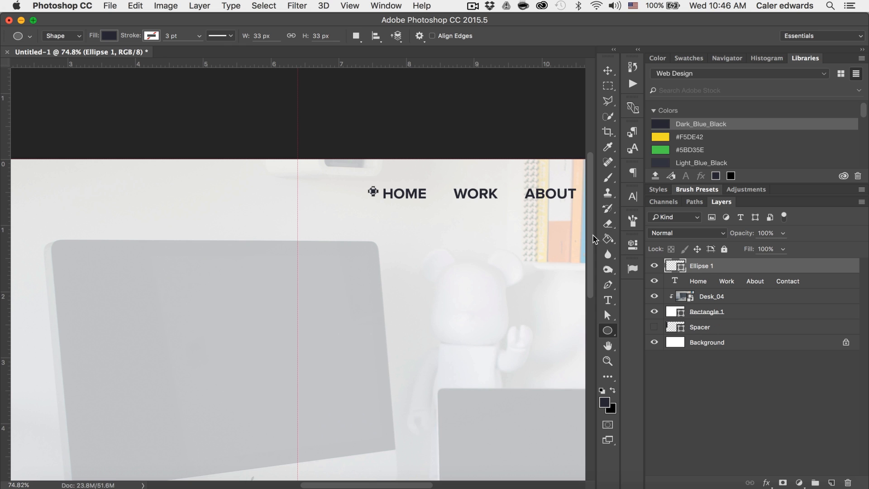
pyautogui.scroll(3, 444, 228)
pyautogui.press('v')
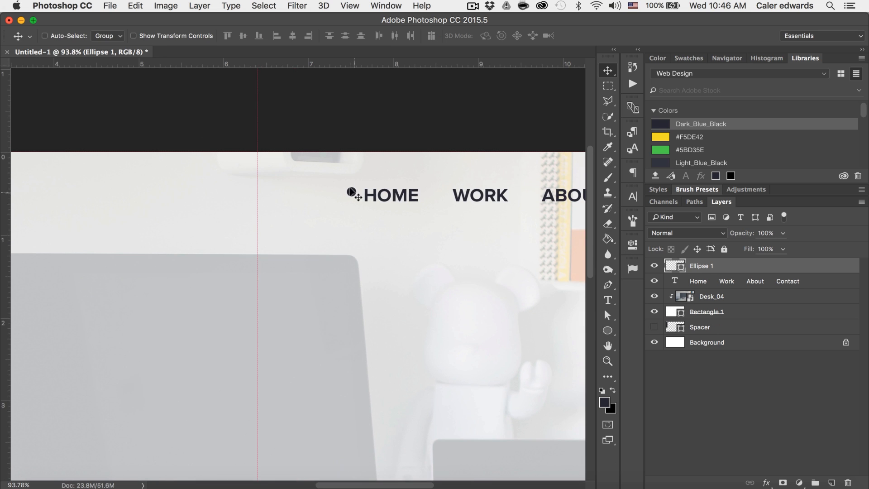
pyautogui.moveTo(351, 191); pyautogui.dragTo(352, 193)
# Recolor the small circle beside HOME with the yellow #F5DE42 library color
pyautogui.scroll(-4, 458, 281)
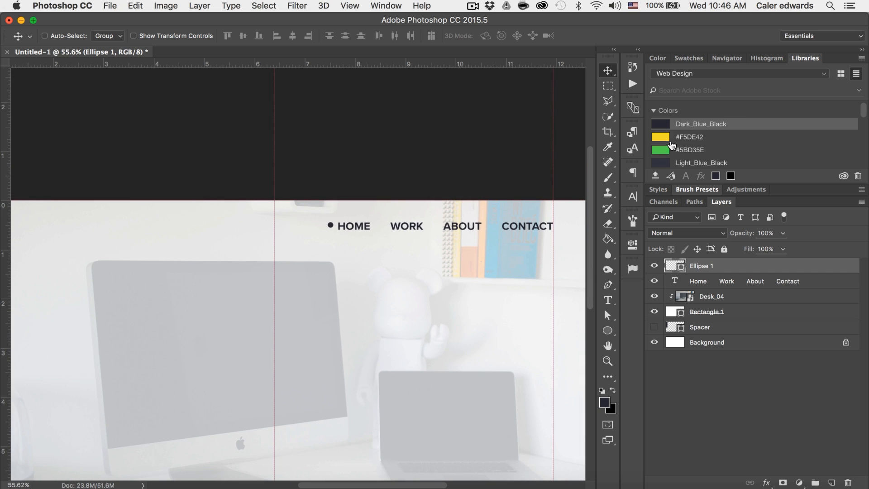
pyautogui.doubleClick(693, 137)
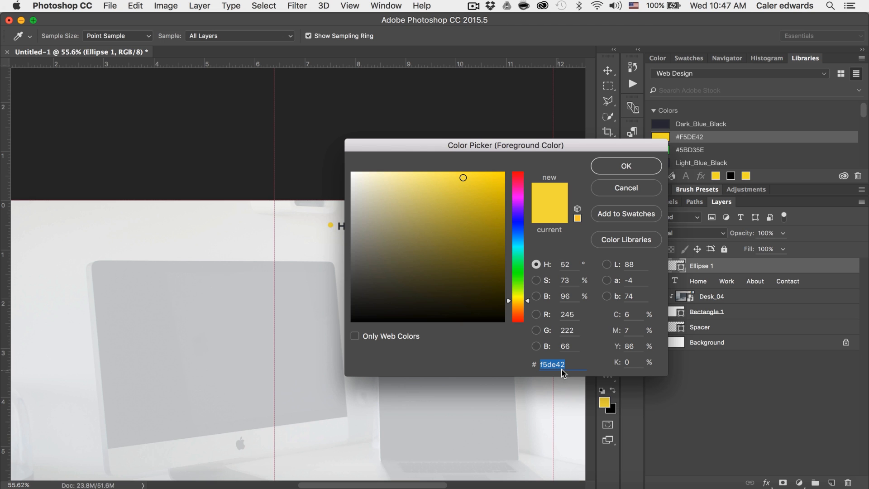
pyautogui.click(627, 170)
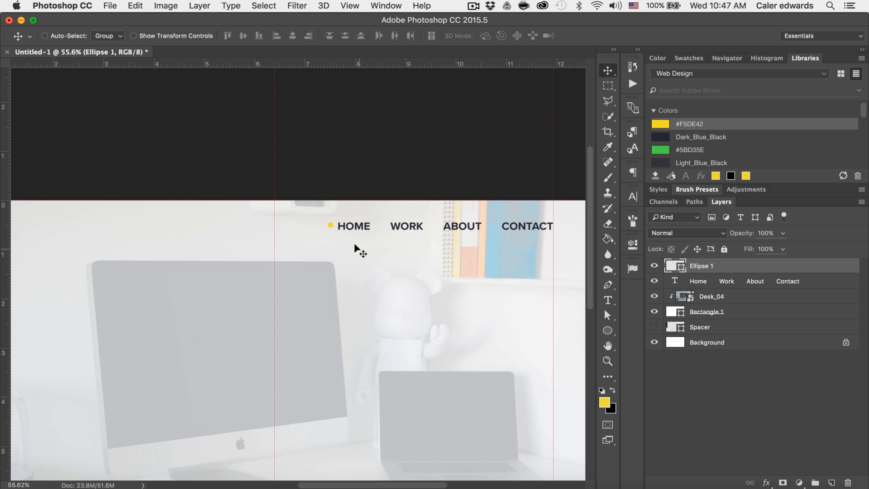
# Add a text line reading "LOGO" over the desk image, above the laptop
pyautogui.scroll(-1, 355, 253)
pyautogui.scroll(-3, 352, 324)
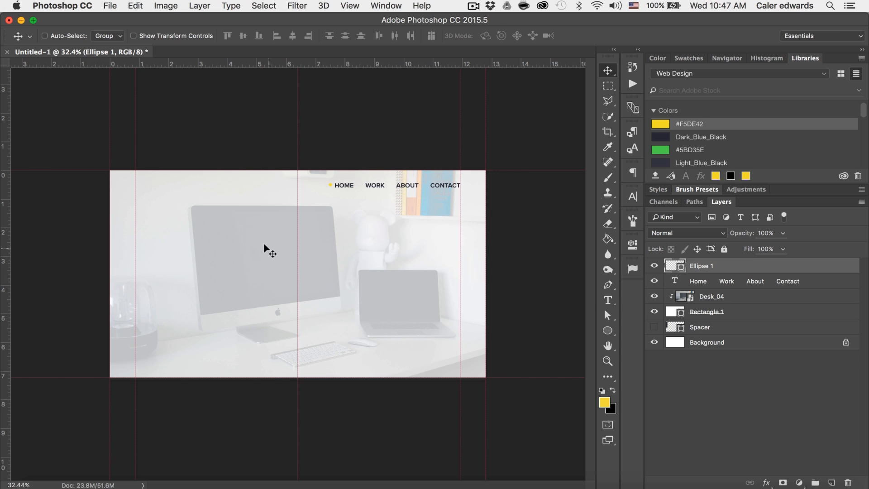
pyautogui.press('t')
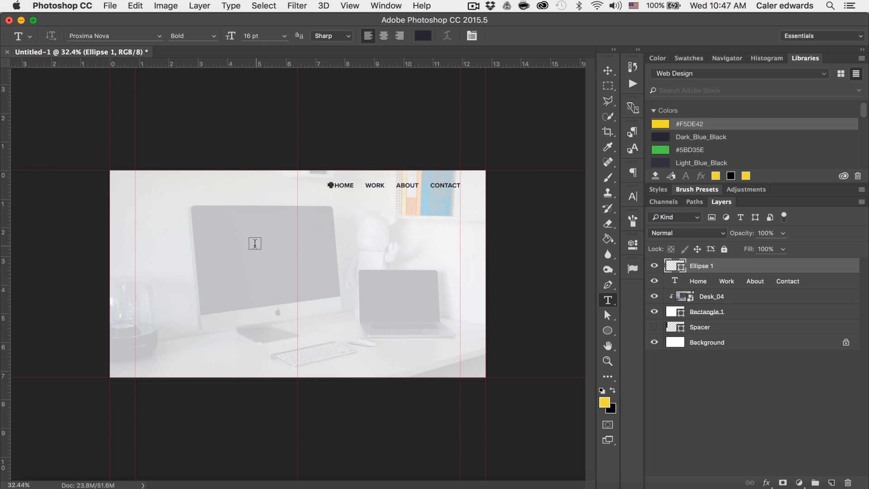
pyautogui.click(368, 252)
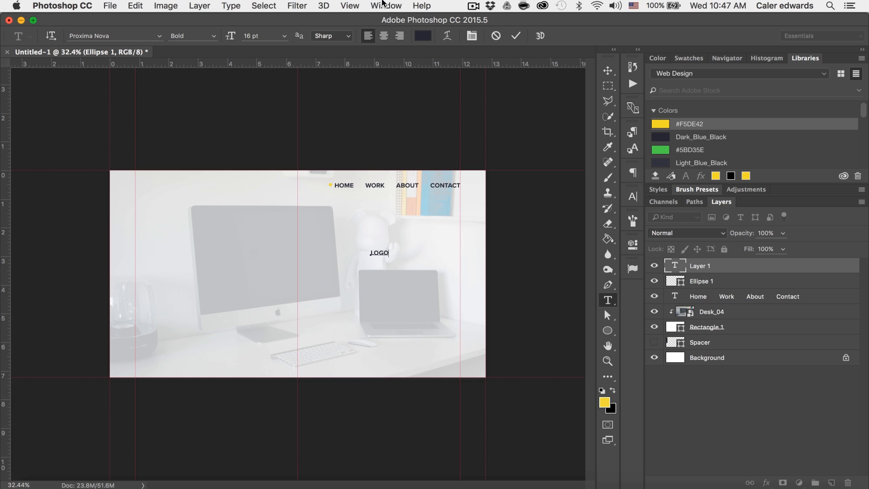
# Set the LOGO text to 24 pt and move it to the left margin guide, level with the navigation text
pyautogui.press('super+a')
pyautogui.click(632, 197)
pyautogui.click(545, 222)
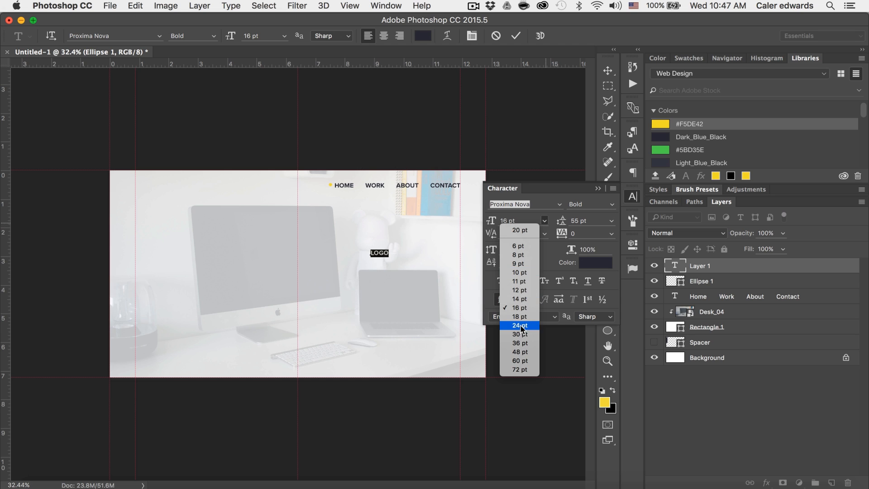
pyautogui.click(521, 326)
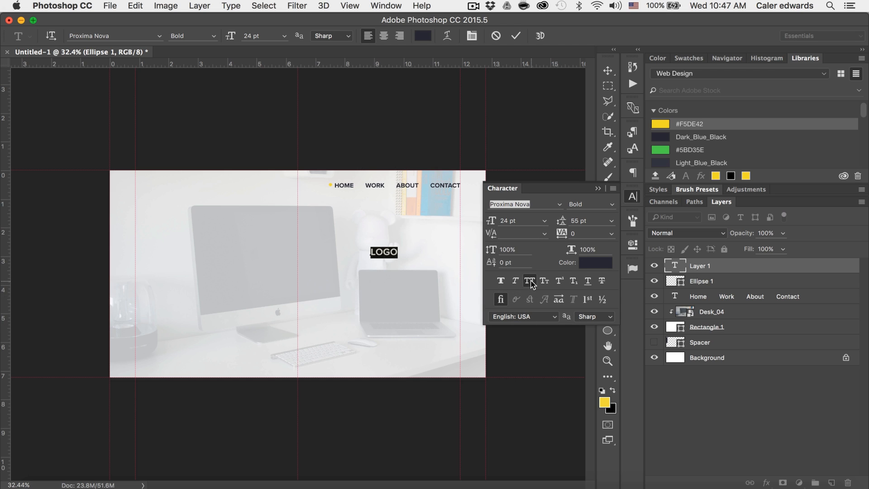
pyautogui.click(603, 189)
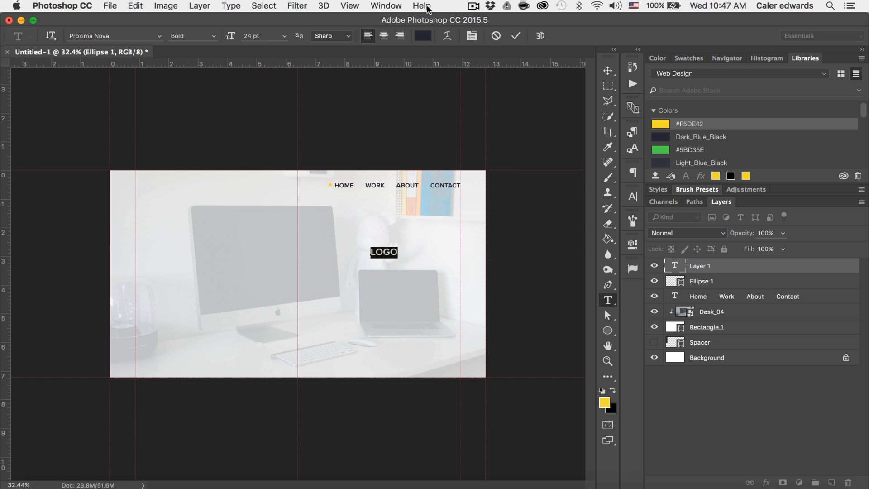
pyautogui.click(516, 36)
pyautogui.press('v')
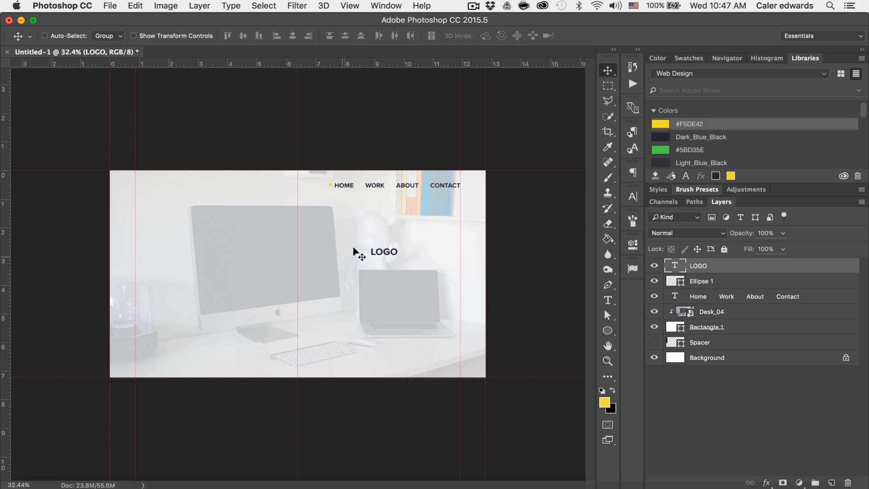
pyautogui.moveTo(355, 250); pyautogui.dragTo(151, 187)
# Add a two-line heading reading "UI DESIGNER" and "& WEB DESIGNER" near the center of the desk image
pyautogui.press('super+minus')
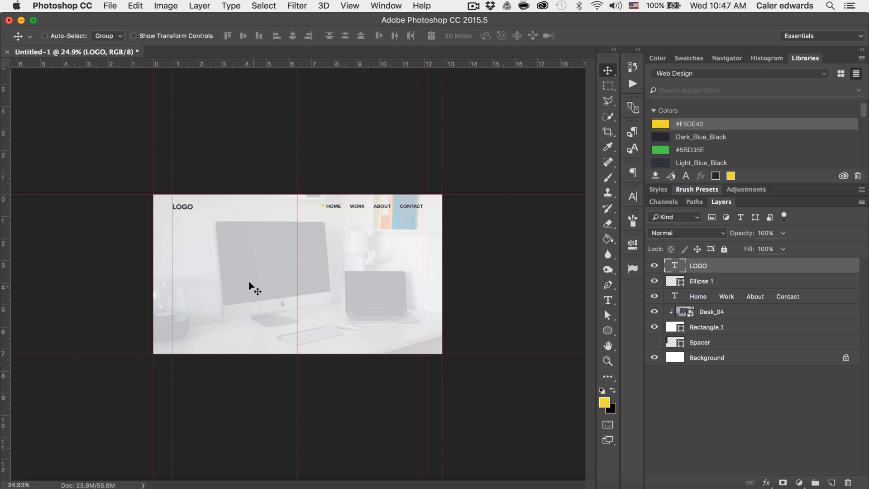
pyautogui.press('t')
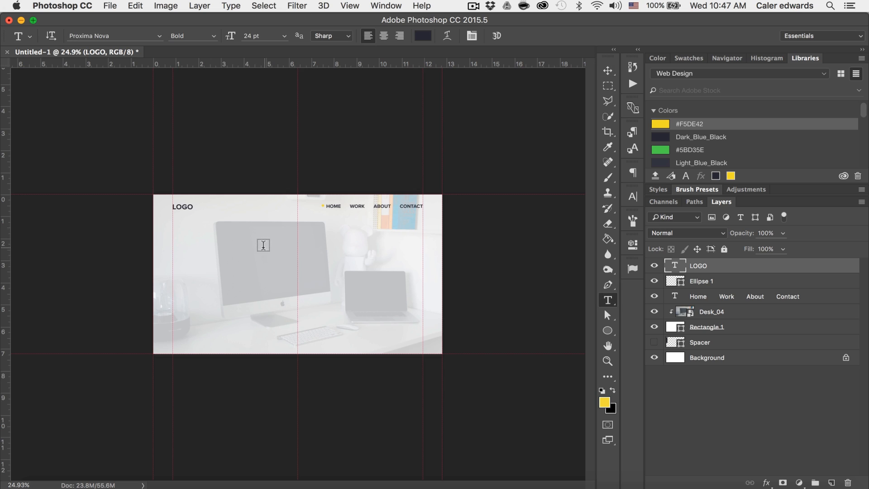
pyautogui.click(274, 259)
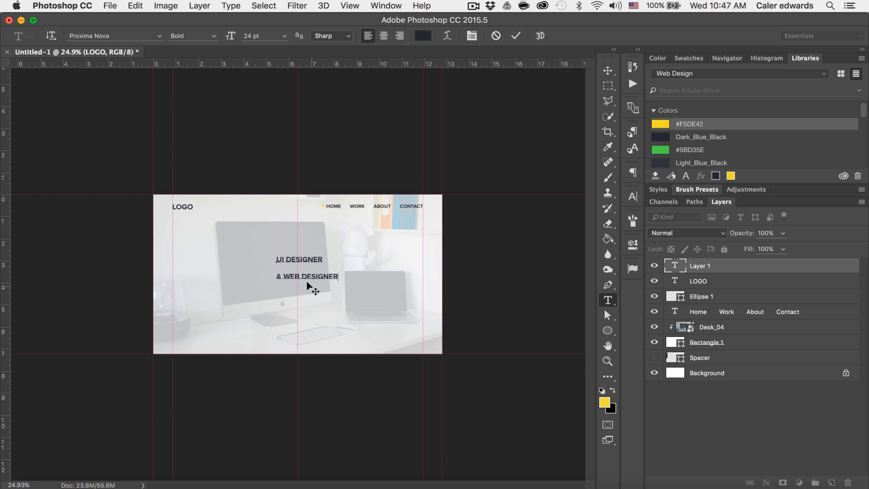
pyautogui.scroll(5, 309, 284)
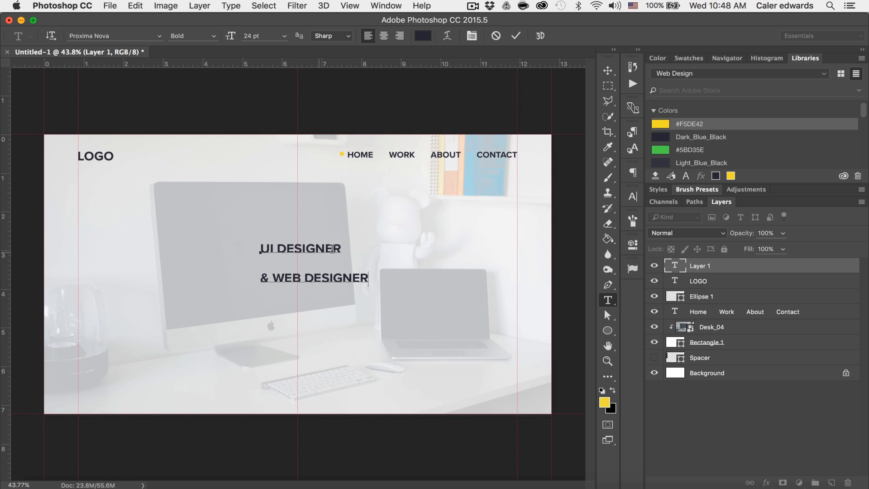
# Turn off all caps for the two-line heading and set its font size to 48 pt
pyautogui.press('super+a')
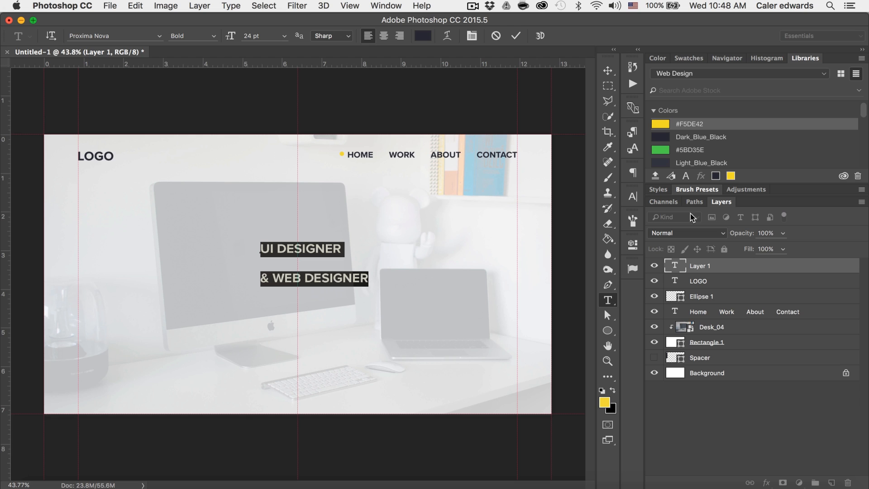
pyautogui.click(633, 198)
pyautogui.click(529, 281)
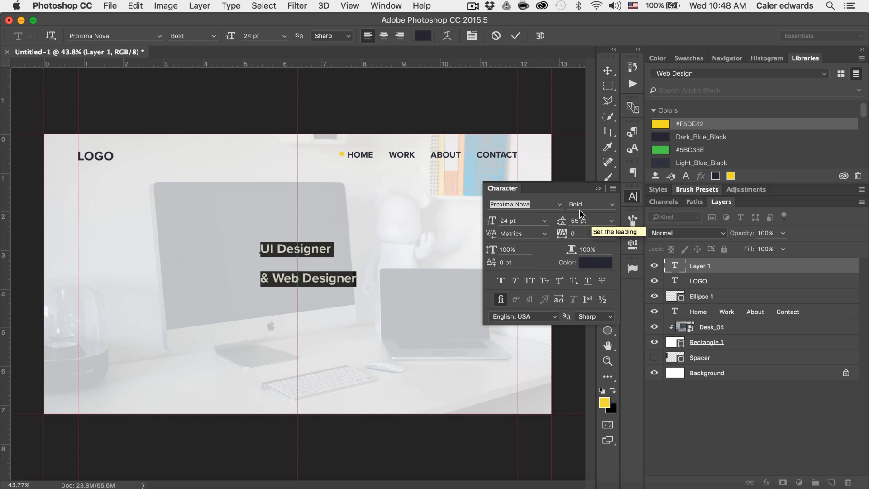
pyautogui.click(545, 221)
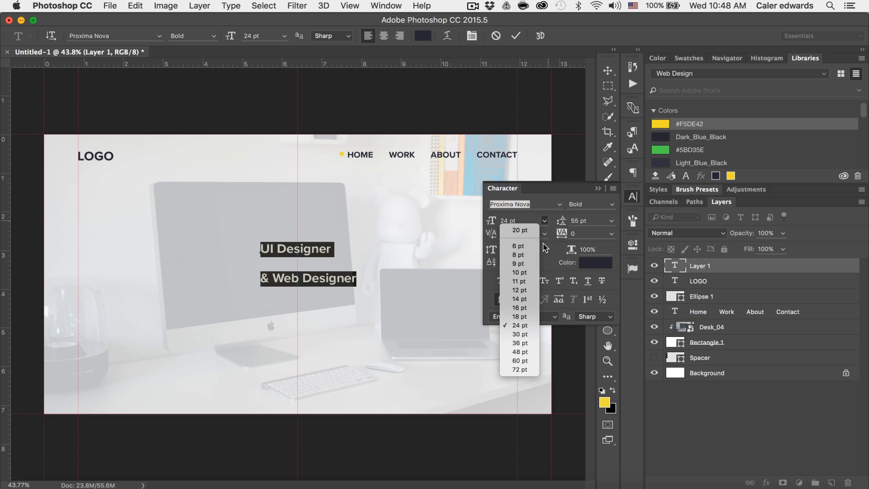
pyautogui.click(520, 351)
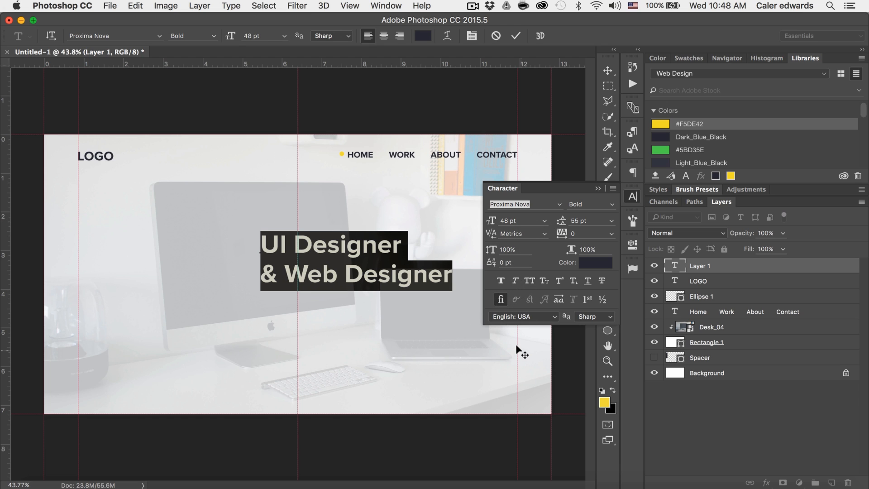
pyautogui.click(601, 189)
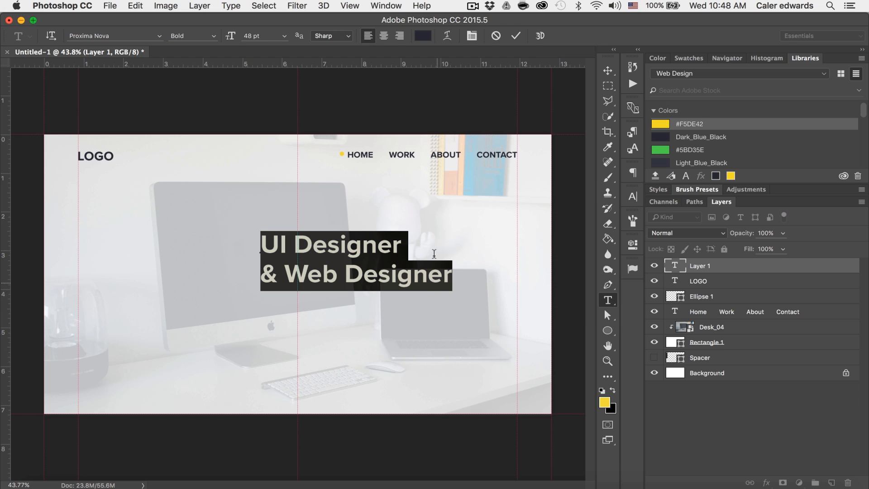
pyautogui.click(516, 36)
# Center the UI Designer & Web Designer heading horizontally on the vertical center guide, slightly below mid-monitor
pyautogui.press('v')
pyautogui.press('super+minus')
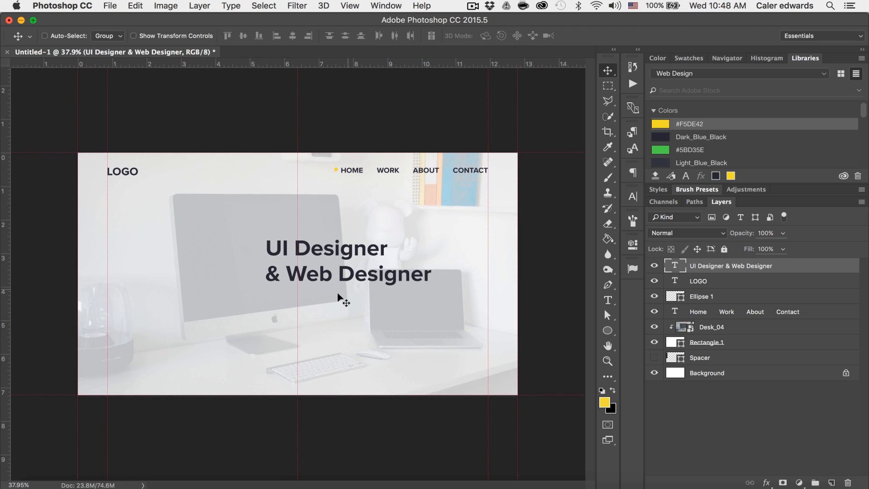
pyautogui.moveTo(339, 297); pyautogui.dragTo(320, 287)
pyautogui.press('super+0')
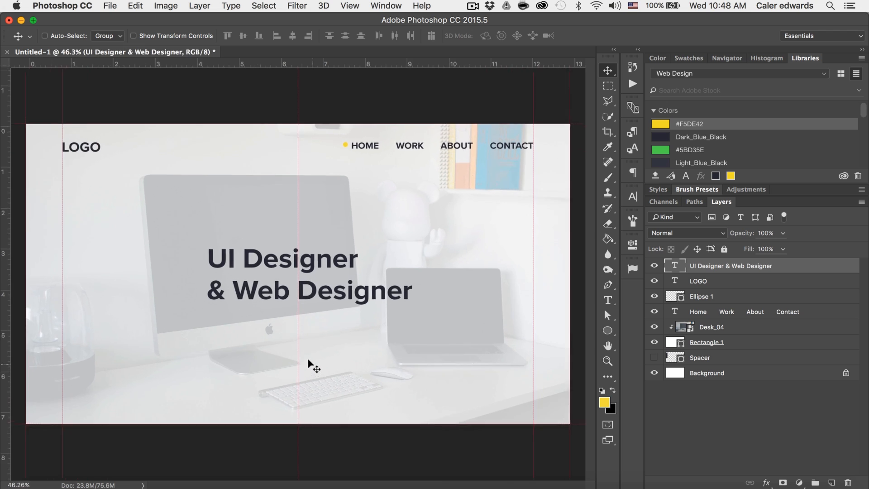
pyautogui.press('super+t')
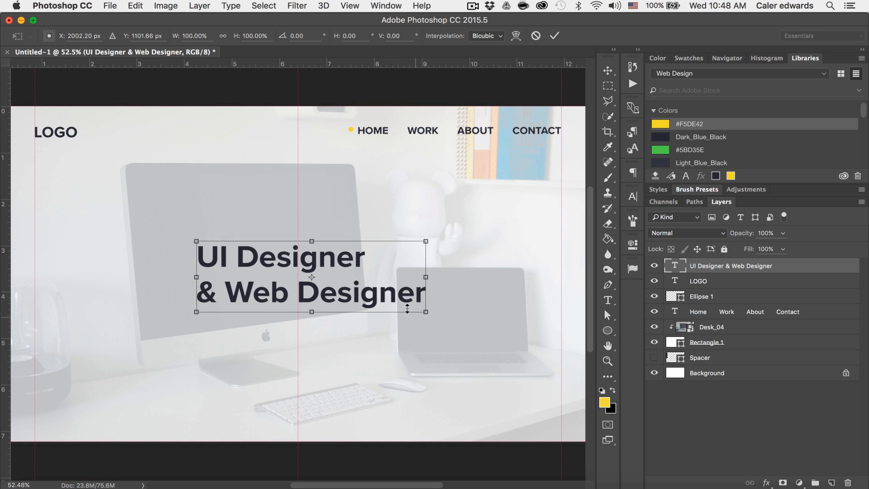
pyautogui.moveTo(355, 297); pyautogui.dragTo(343, 294)
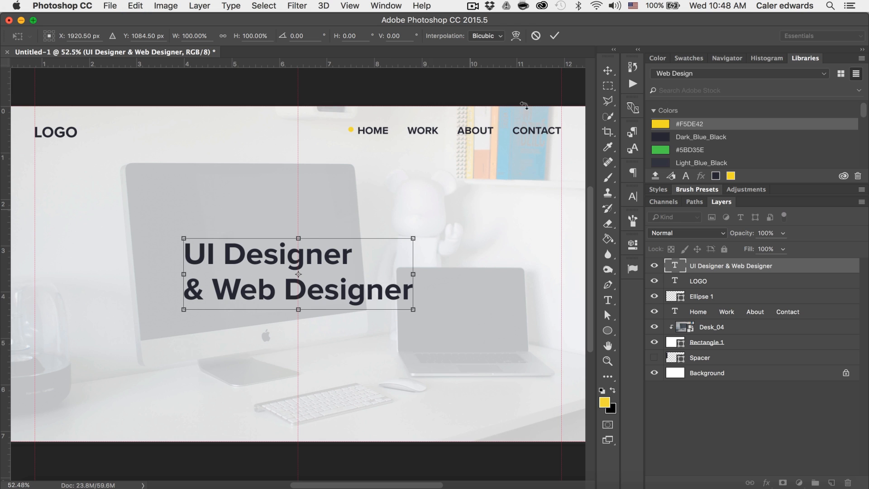
pyautogui.click(555, 36)
pyautogui.press('super+minus')
pyautogui.scroll(-1, 470, 172)
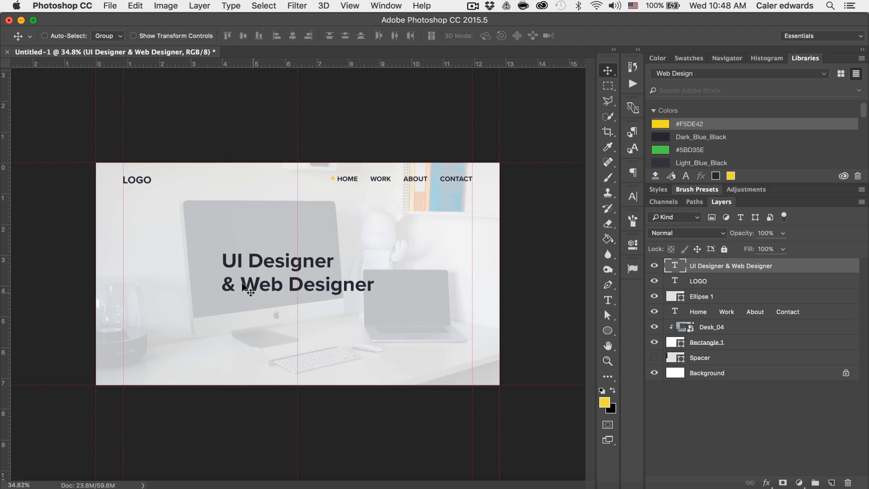
pyautogui.moveTo(311, 281); pyautogui.dragTo(314, 281)
pyautogui.scroll(1, 454, 336)
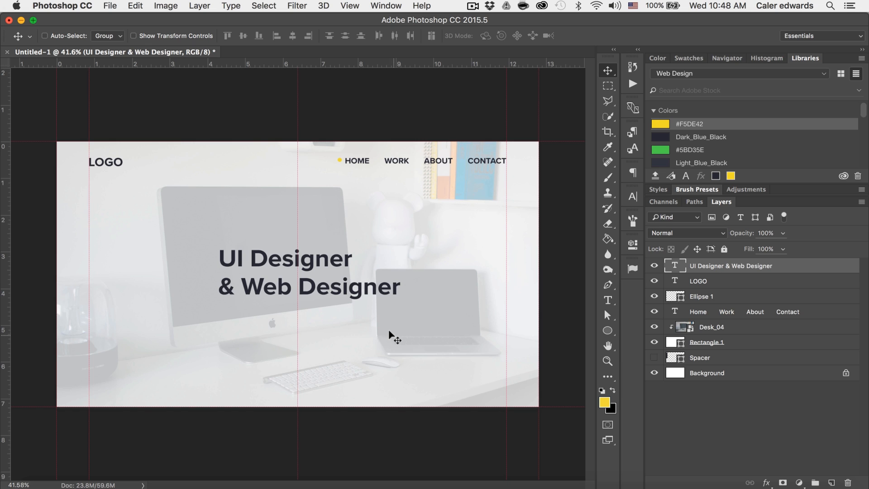
# Draw a button rectangle about 745 × 196 px below the heading and fill it with the #F5DE42 library color
pyautogui.moveTo(608, 331); pyautogui.dragTo(661, 332)
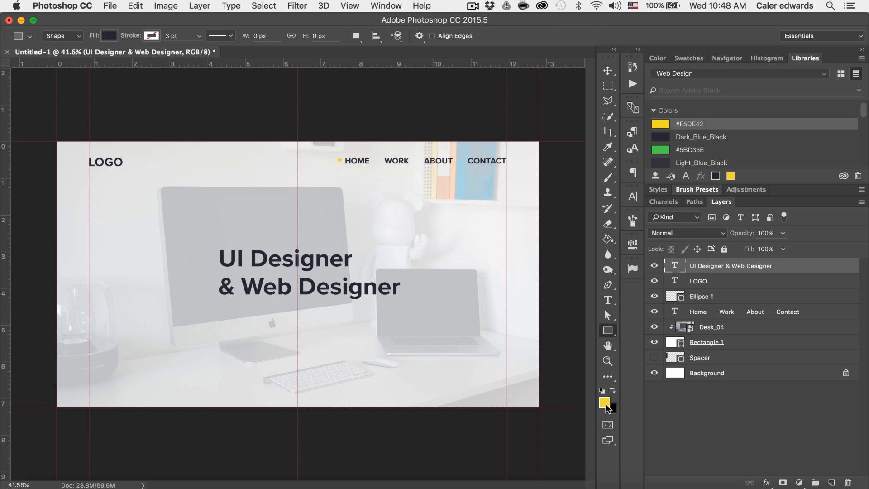
pyautogui.moveTo(204, 312); pyautogui.dragTo(291, 334)
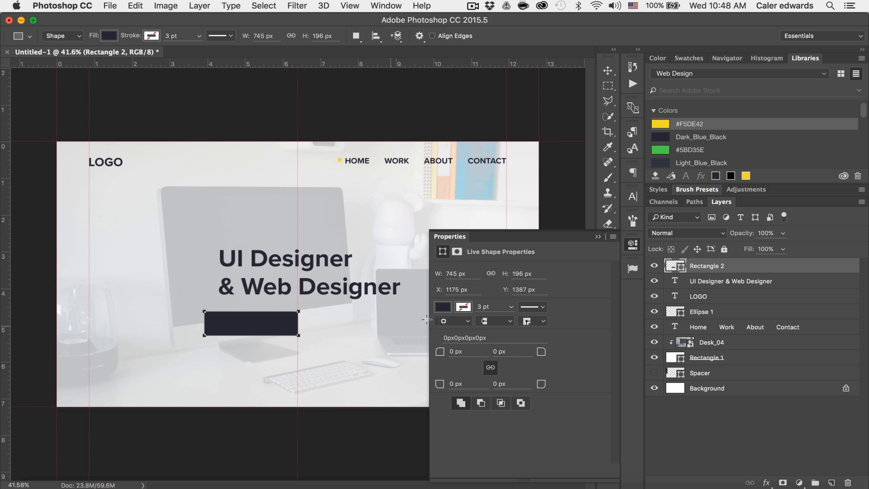
pyautogui.click(598, 236)
pyautogui.click(660, 124)
pyautogui.press('v')
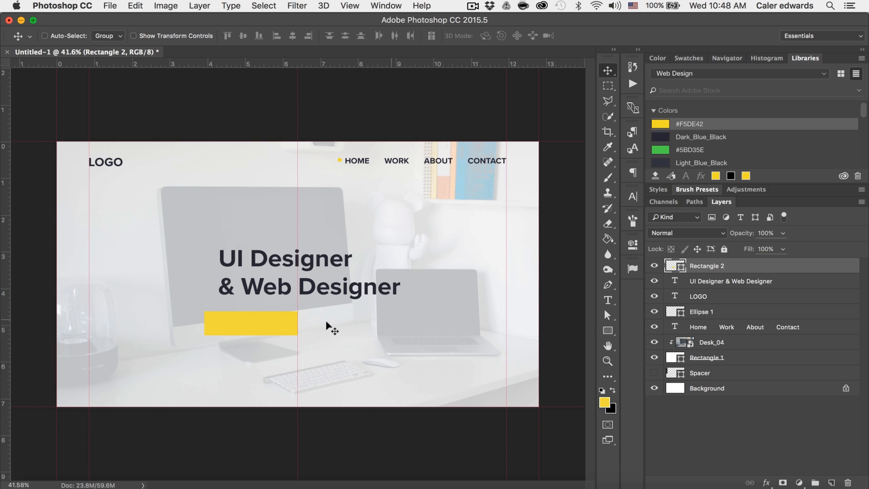
# Duplicate the yellow rectangle beside the original and center the pair slightly lower beneath the heading
pyautogui.moveTo(236, 319); pyautogui.dragTo(344, 321)
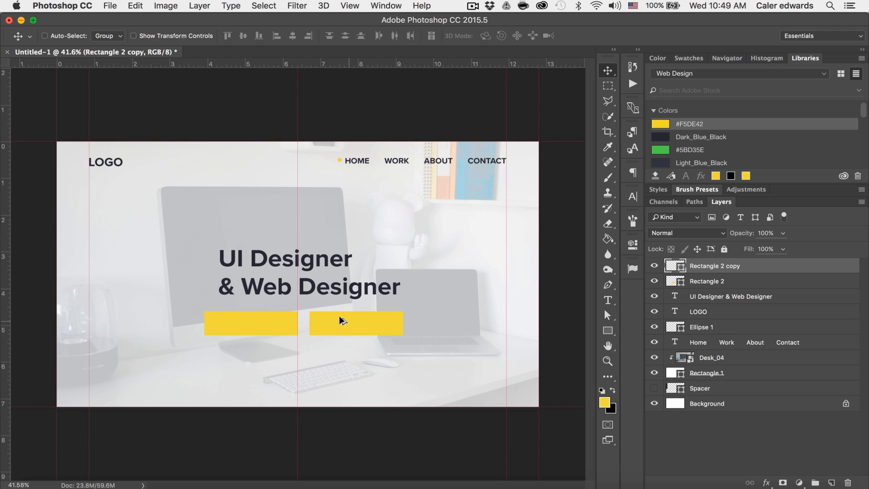
pyautogui.click(751, 282)
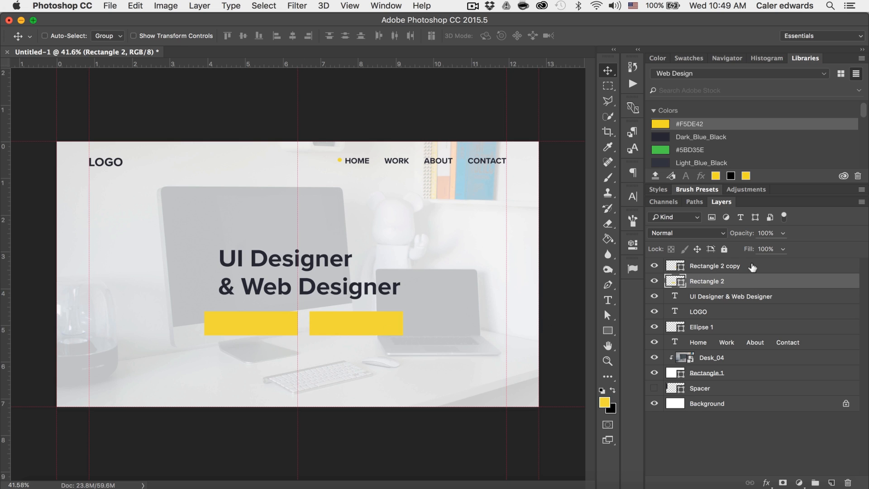
pyautogui.keyDown('shift'); pyautogui.click(751, 265); pyautogui.keyUp('shift')
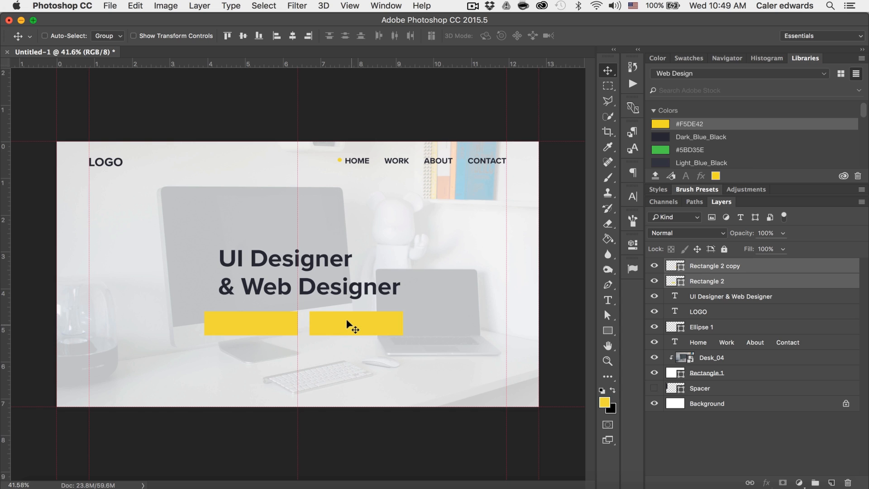
pyautogui.moveTo(349, 324); pyautogui.dragTo(342, 324)
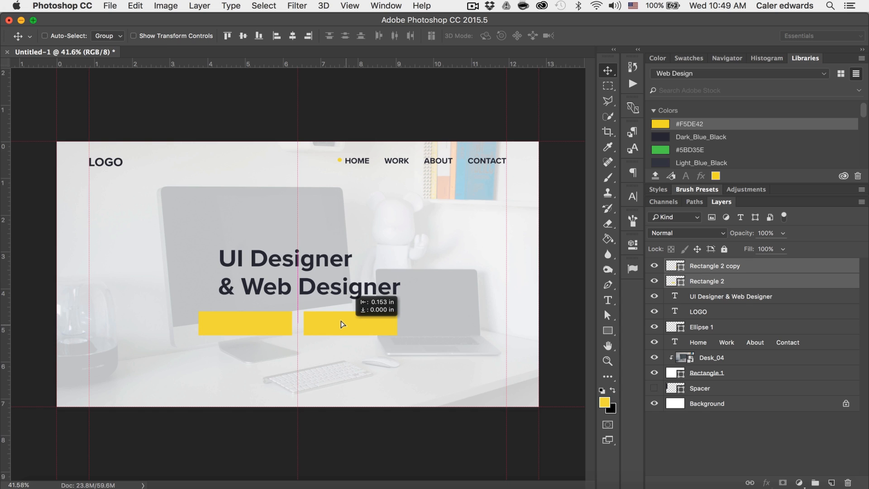
pyautogui.moveTo(342, 327); pyautogui.dragTo(343, 331)
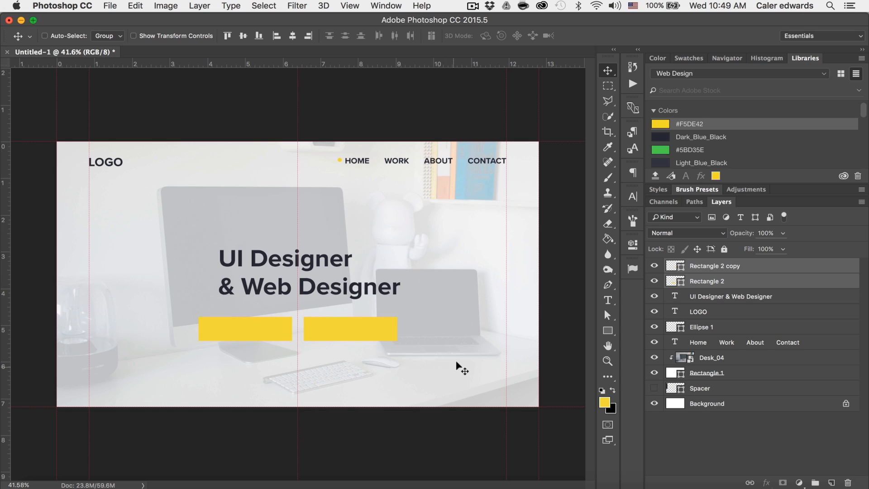
# Add a text line reading "About Me" above the laptop, to the right of the heading
pyautogui.press('t')
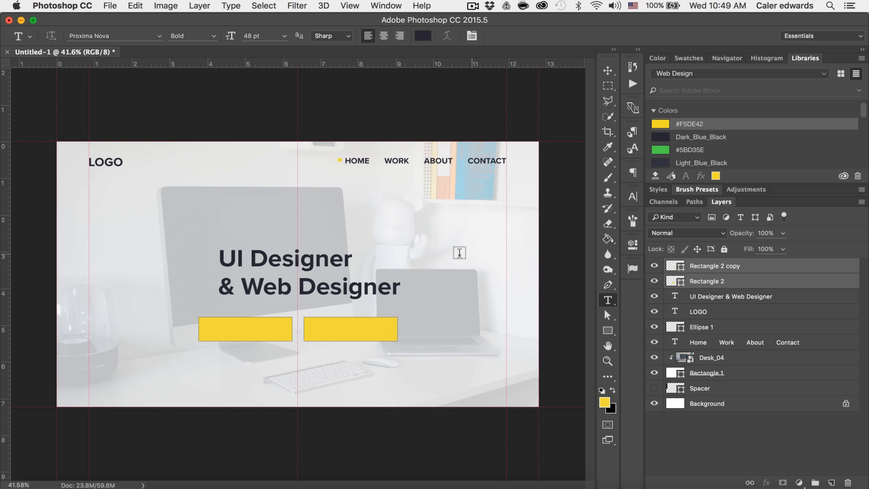
pyautogui.click(426, 247)
pyautogui.write('About Me')
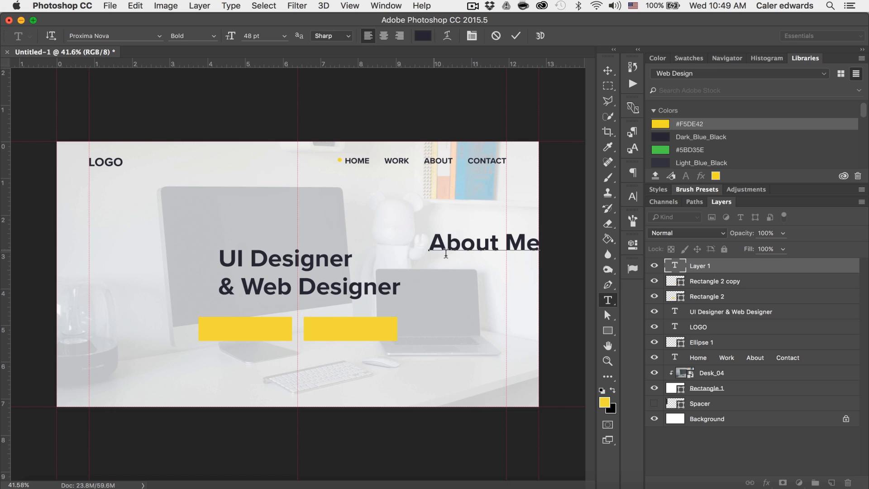
# Set the About Me text to 20 pt with the Semibold font style
pyautogui.press('super')
pyautogui.press('super+a')
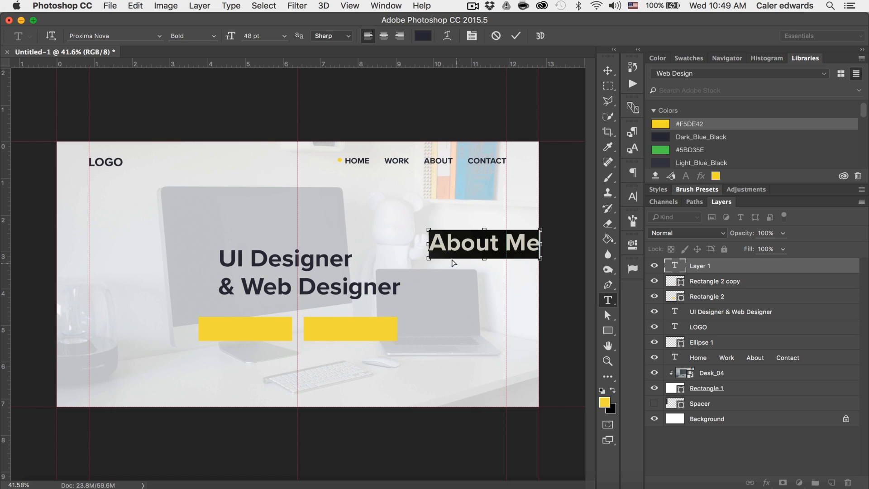
pyautogui.click(284, 36)
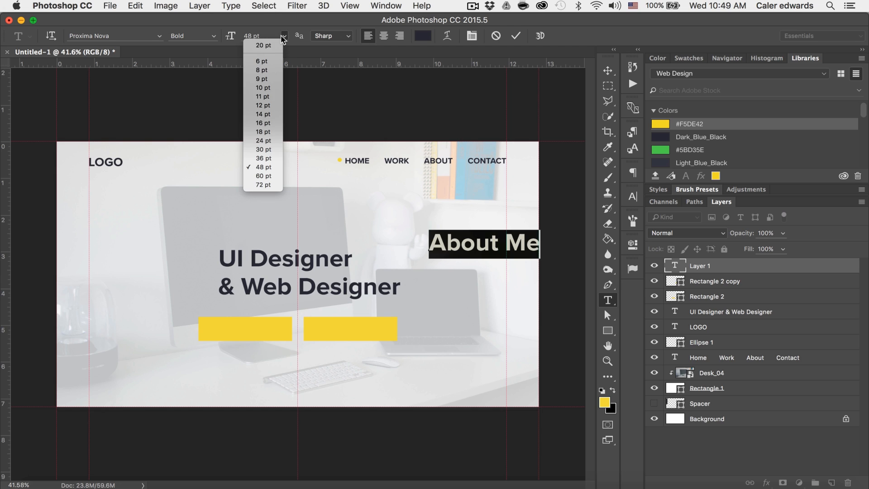
pyautogui.click(273, 132)
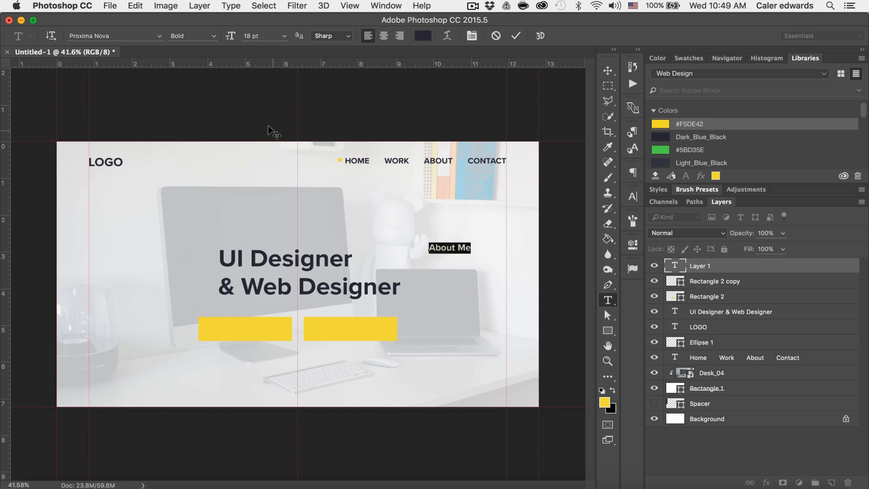
pyautogui.click(285, 37)
pyautogui.click(285, 37)
pyautogui.click(285, 37)
pyautogui.click(272, 46)
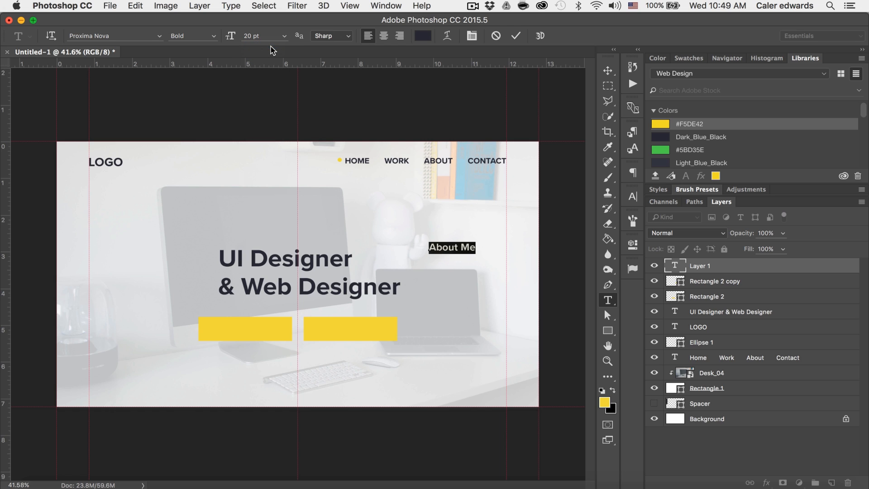
pyautogui.click(516, 36)
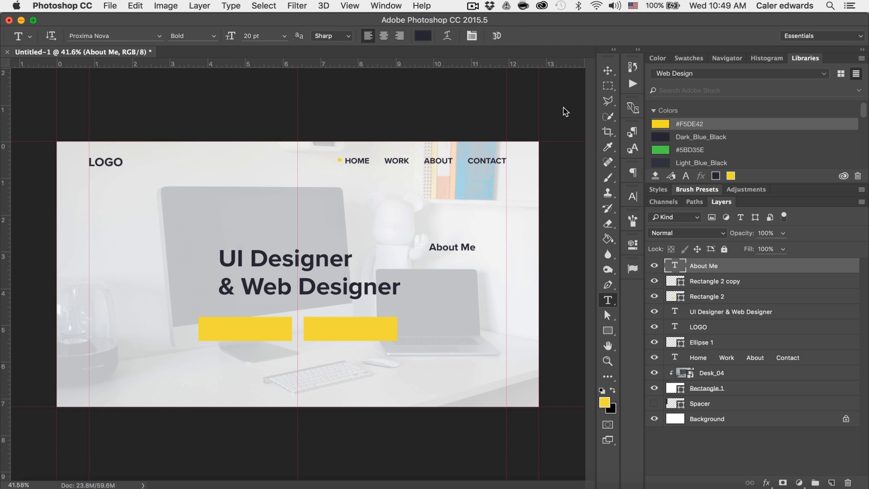
pyautogui.click(633, 196)
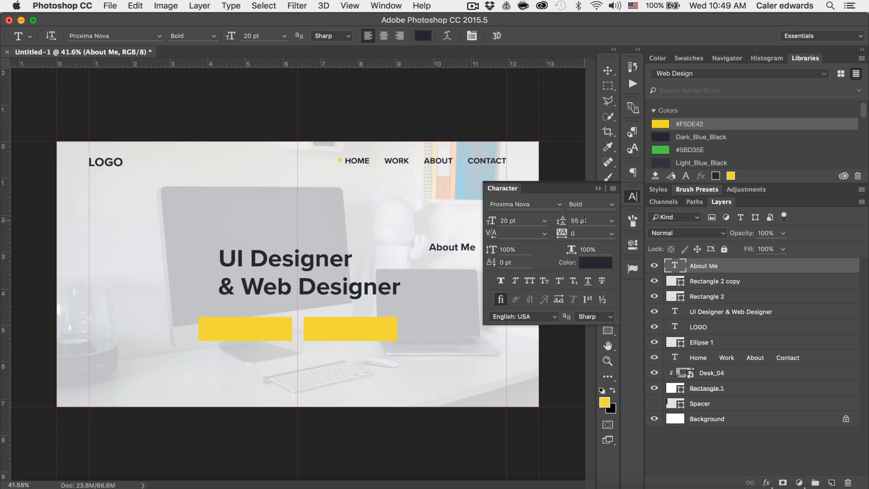
pyautogui.click(615, 207)
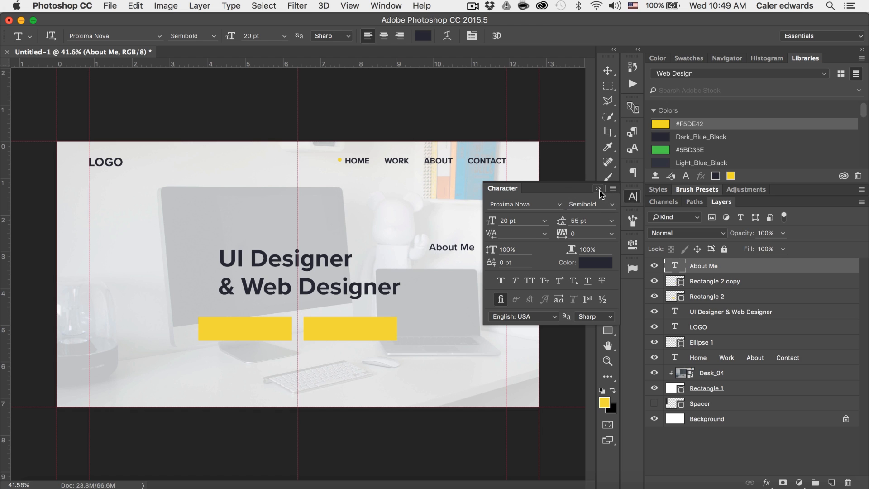
# Center the About Me text on the left yellow button and place a copy of it on the right button
pyautogui.click(608, 70)
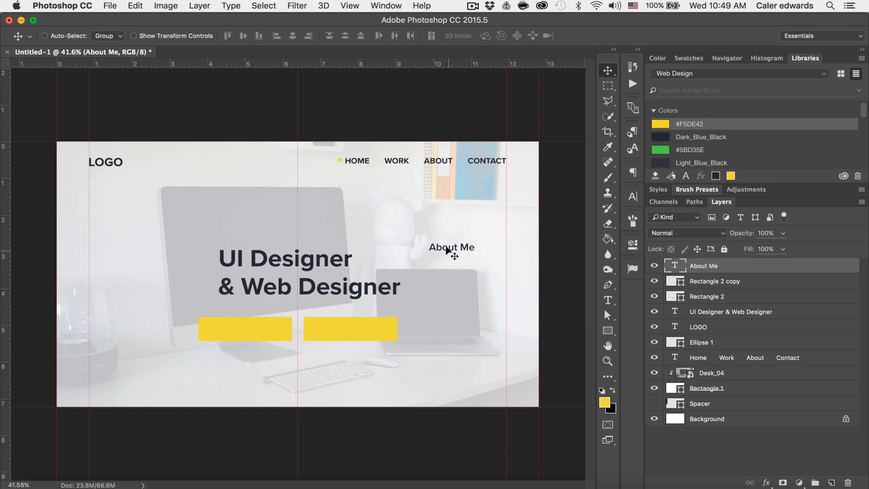
pyautogui.moveTo(438, 252); pyautogui.dragTo(345, 323)
# Change the right button's label to "Hire Me" and center it on the button
pyautogui.press('t')
pyautogui.click(340, 326)
pyautogui.doubleClick(340, 326)
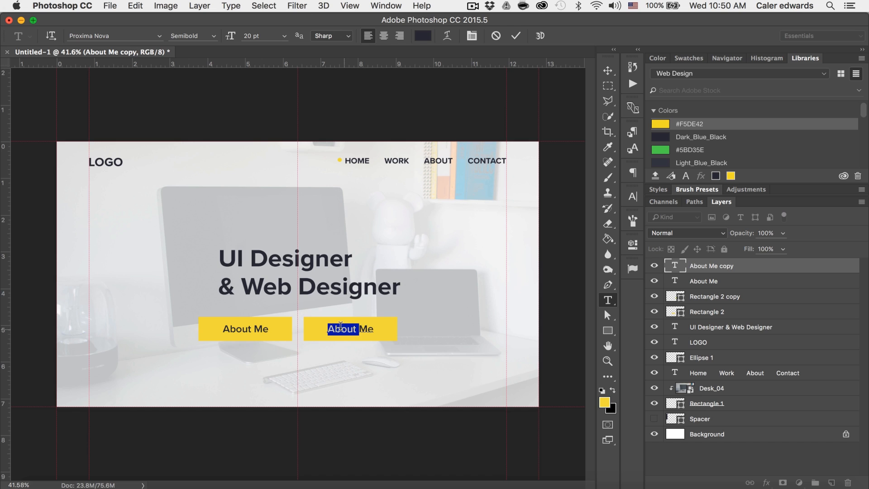
pyautogui.write('Hire')
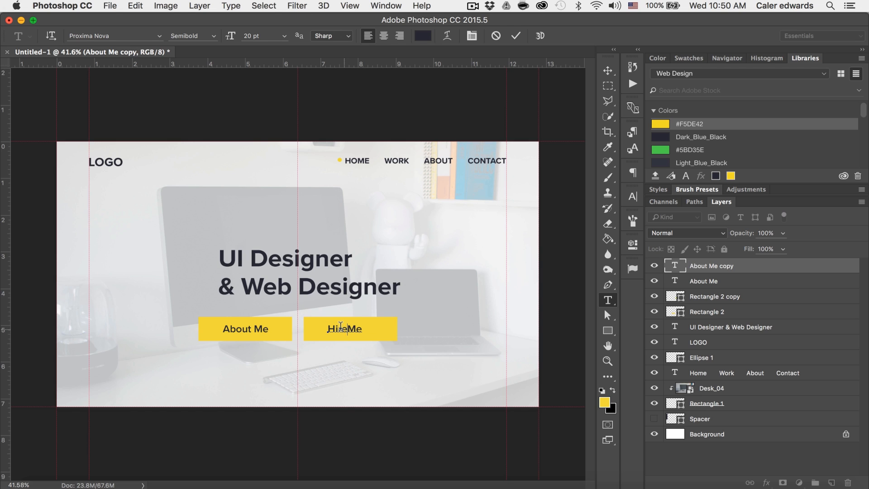
pyautogui.click(516, 36)
pyautogui.press('v')
pyautogui.moveTo(345, 330); pyautogui.dragTo(350, 329)
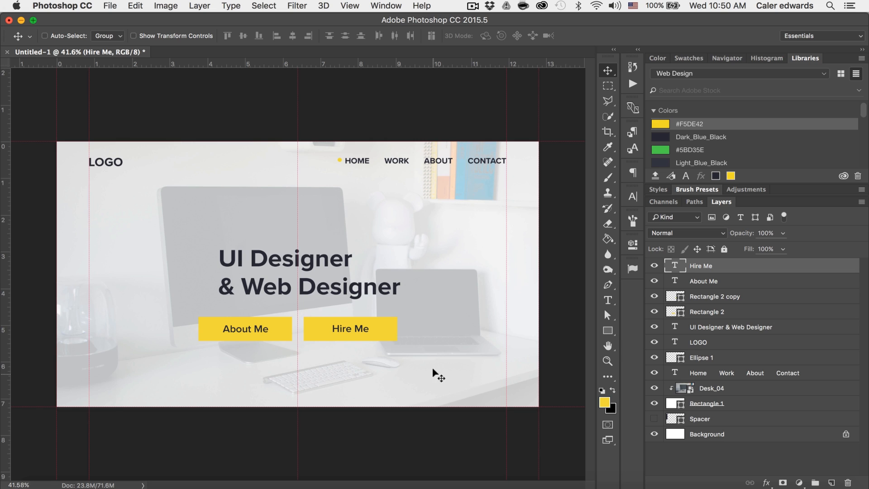
# Recolor the Hire Me and About Me button labels with the white #FFFFFF library color
pyautogui.click(727, 283)
pyautogui.keyDown('shift'); pyautogui.click(752, 266); pyautogui.keyUp('shift')
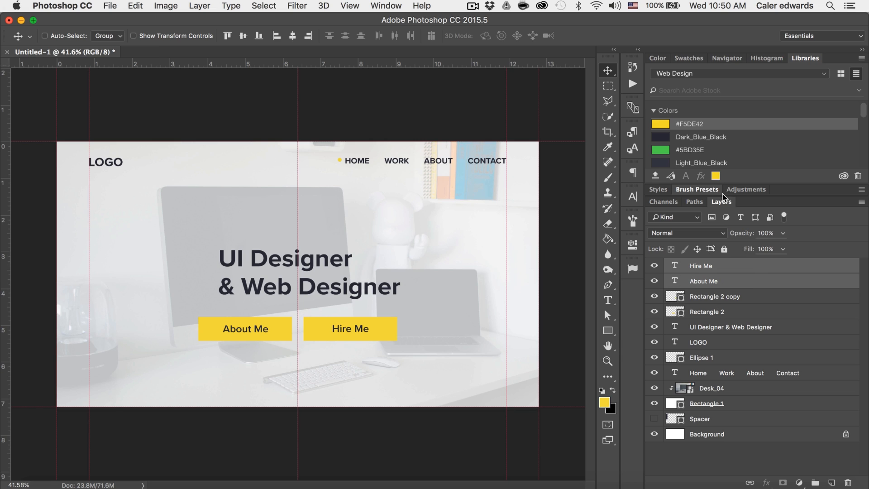
pyautogui.scroll(-3, 661, 147)
pyautogui.click(661, 147)
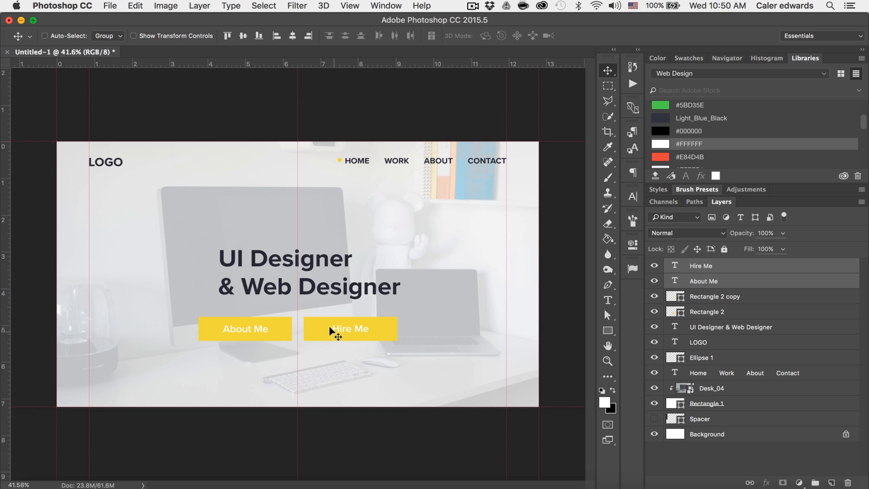
pyautogui.press('t')
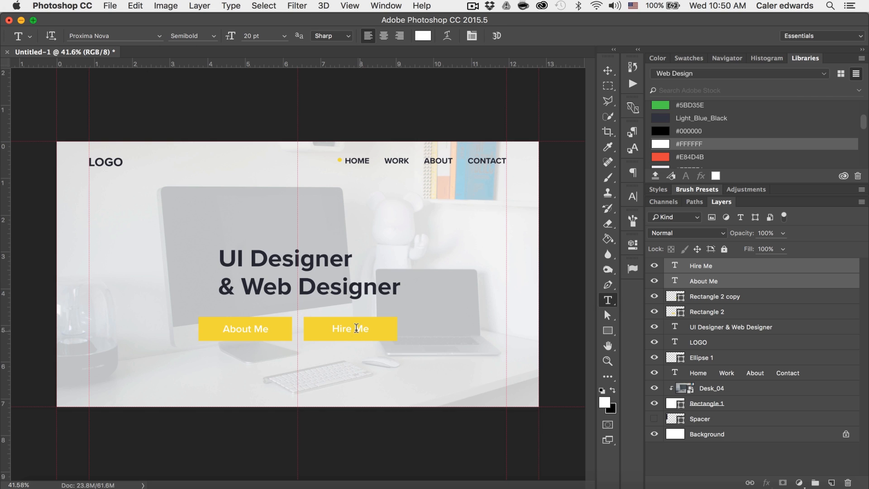
pyautogui.click(350, 328)
pyautogui.press('super+a')
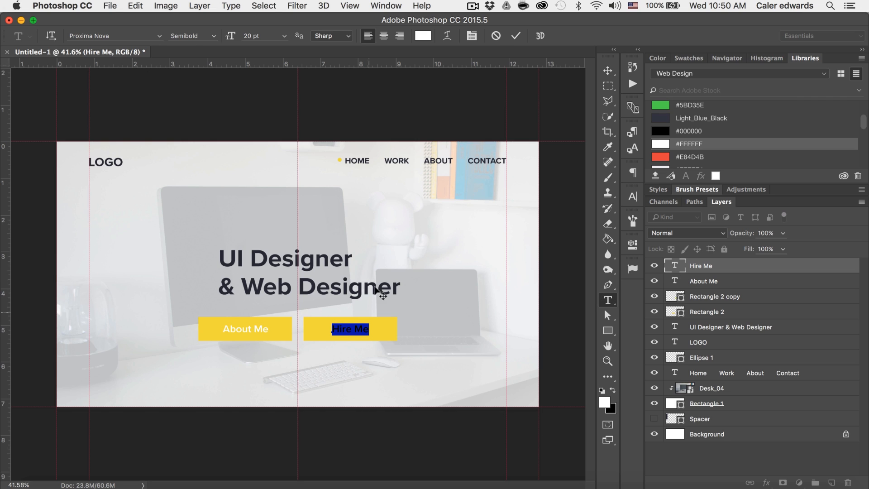
pyautogui.click(517, 36)
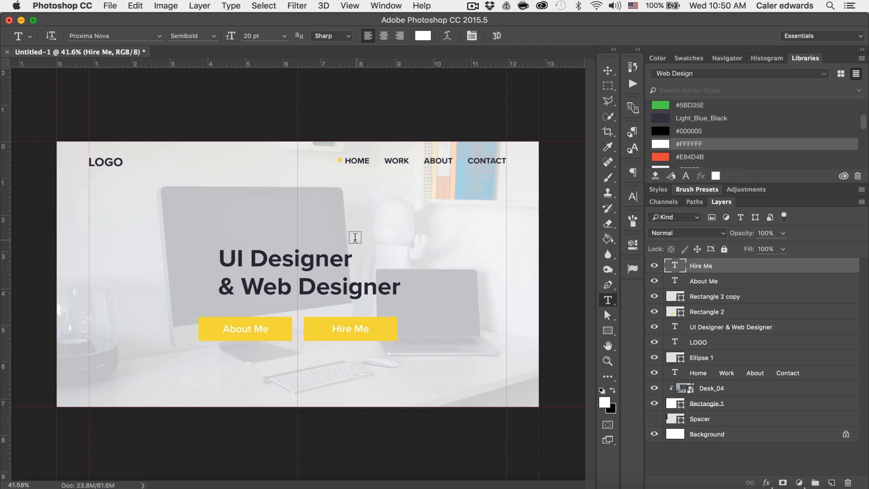
pyautogui.press('v')
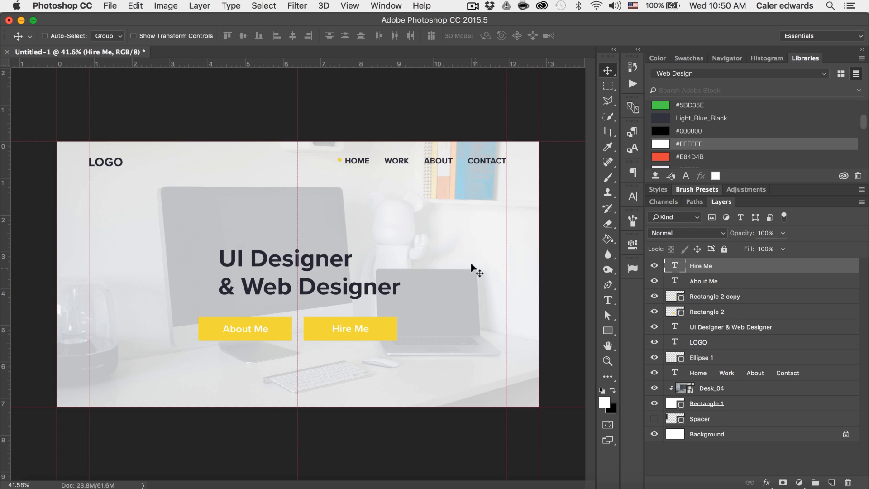
pyautogui.press('super+minus')
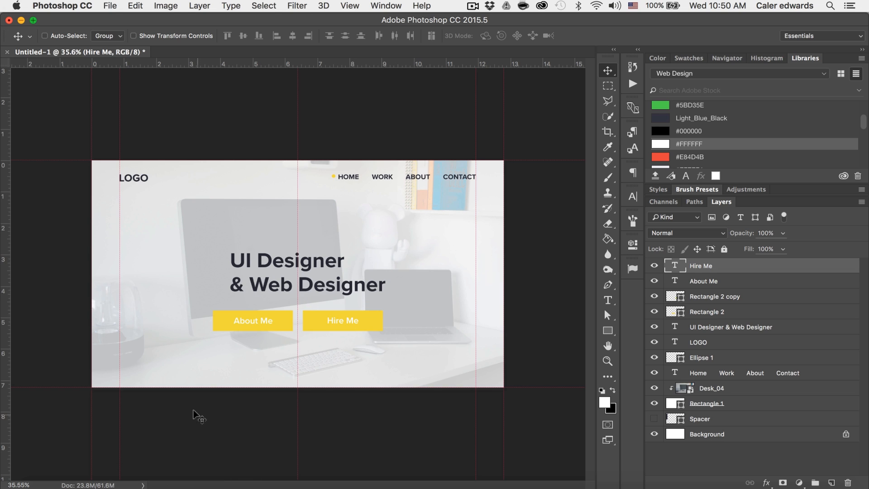
# Search the FontAwesome icons for "down" and insert the fa-angle-down icon without color managing it
pyautogui.click(632, 270)
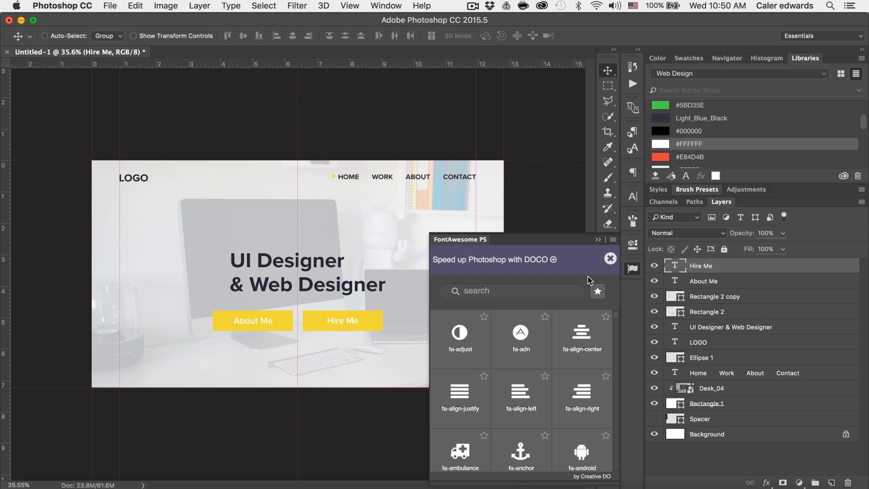
pyautogui.click(518, 294)
pyautogui.write('down')
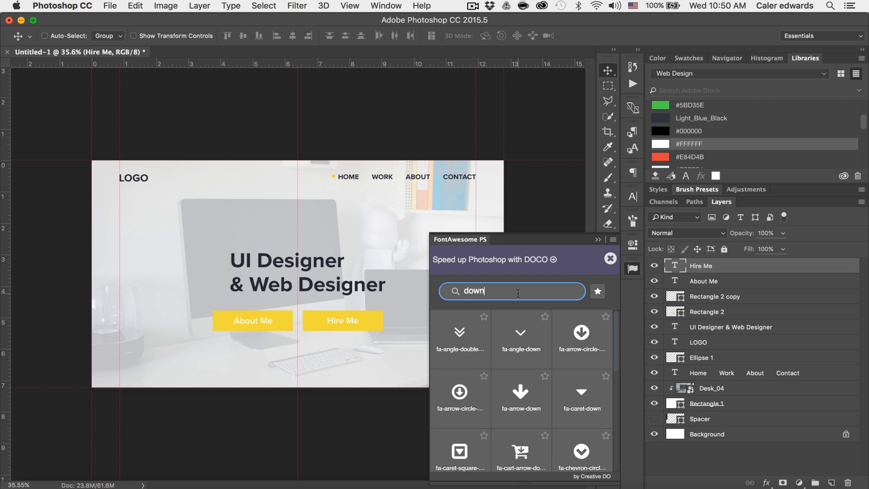
pyautogui.click(521, 335)
pyautogui.click(562, 290)
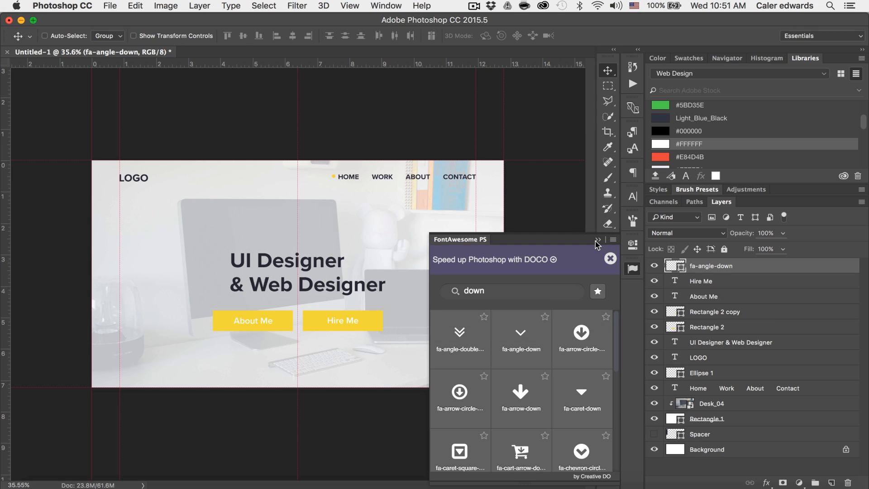
# Enlarge the angle-down icon and move it down the center guide to just above the page's bottom edge
pyautogui.press('super+t')
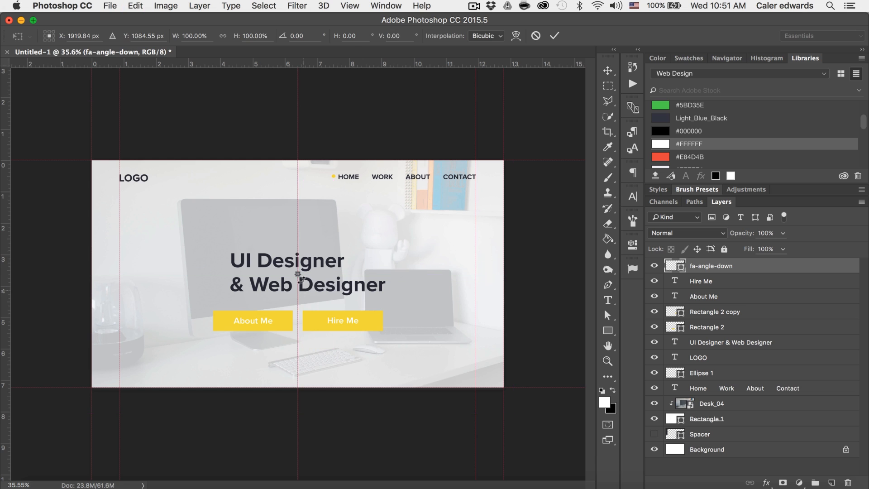
pyautogui.moveTo(299, 267); pyautogui.dragTo(288, 270)
pyautogui.click(553, 37)
pyautogui.scroll(5, 313, 305)
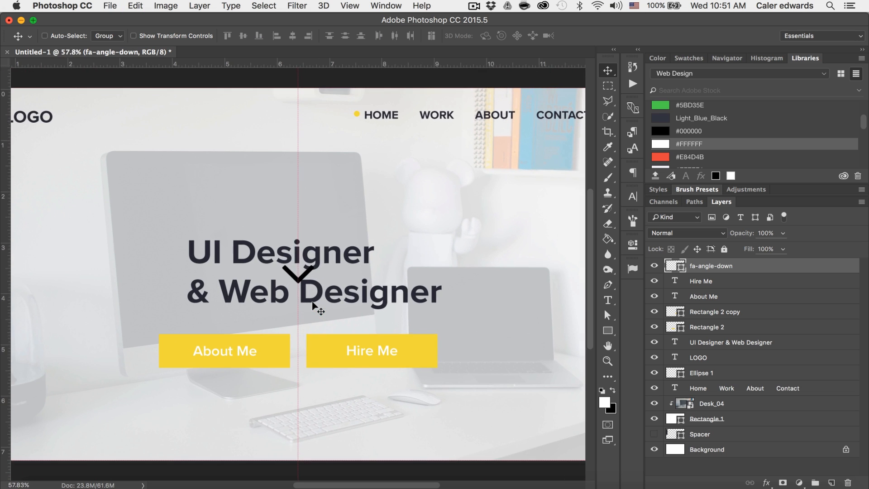
pyautogui.scroll(-2, 314, 265)
pyautogui.moveTo(308, 241); pyautogui.dragTo(313, 410)
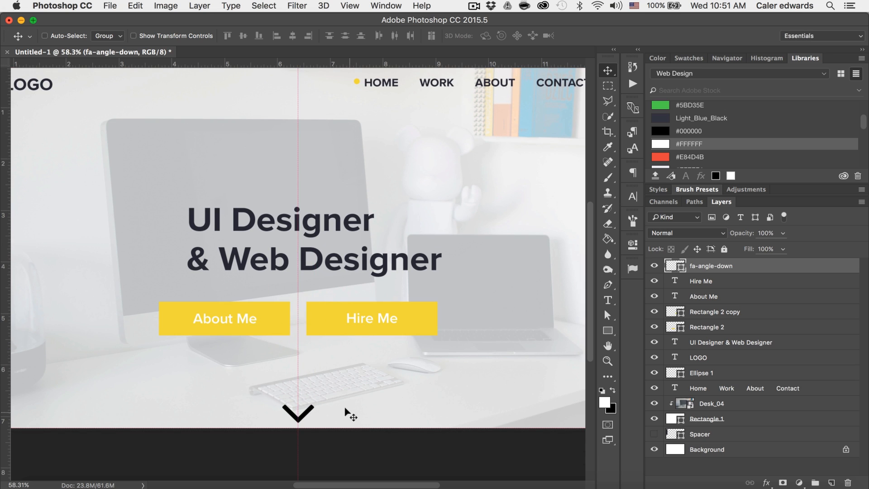
# Scale the down arrow to a slightly smaller size and recolor it with the Dark_Blue_Black library color
pyautogui.press('super+t')
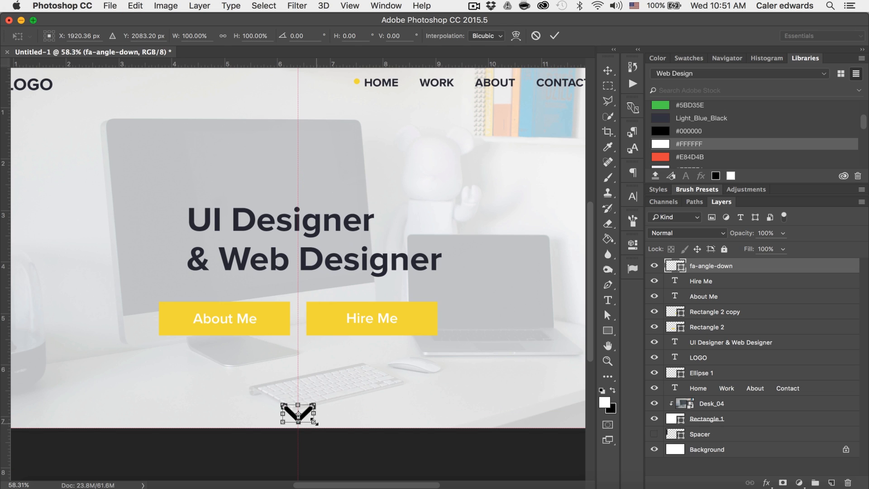
pyautogui.moveTo(316, 423); pyautogui.dragTo(308, 420)
pyautogui.click(555, 36)
pyautogui.scroll(-5, 411, 336)
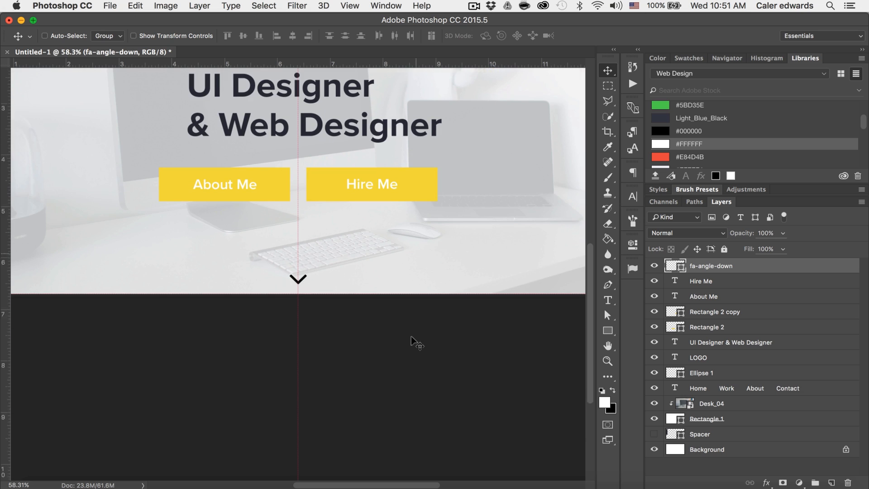
pyautogui.press('super+0')
pyautogui.press('super+minus')
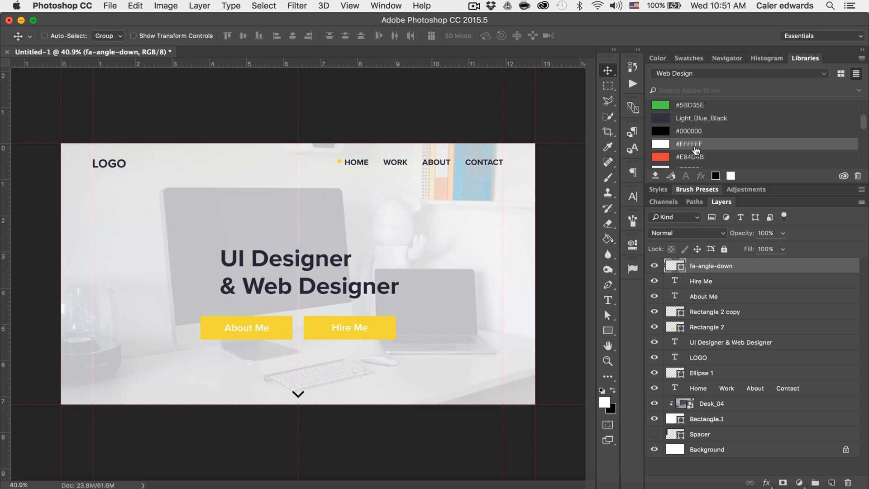
pyautogui.scroll(3, 663, 138)
pyautogui.click(663, 139)
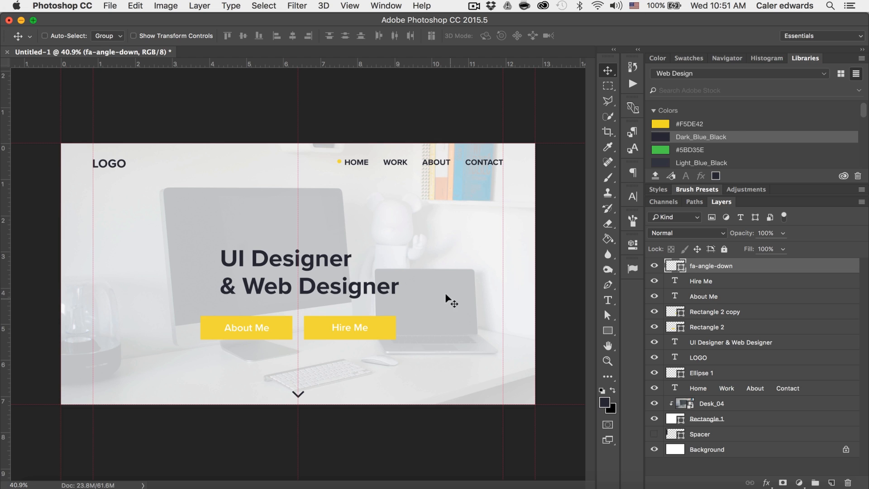
# Search the FontAwesome icons for "close" and insert the fa-close icon
pyautogui.click(632, 269)
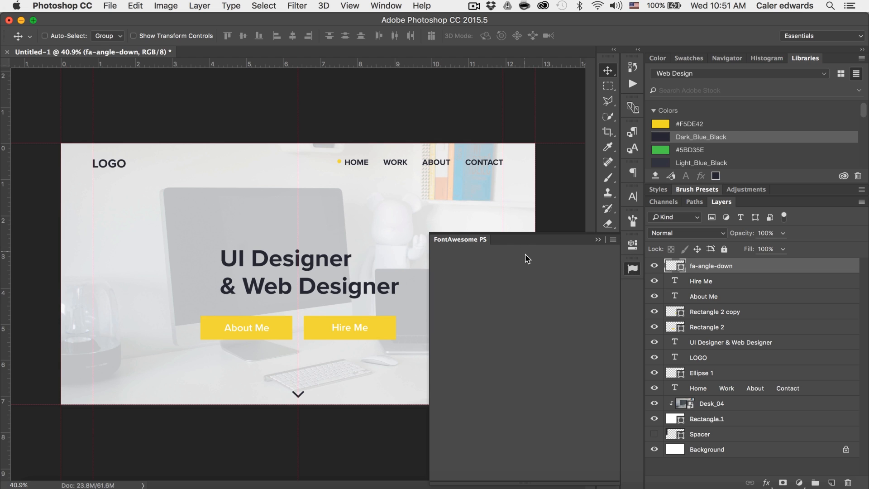
pyautogui.click(491, 291)
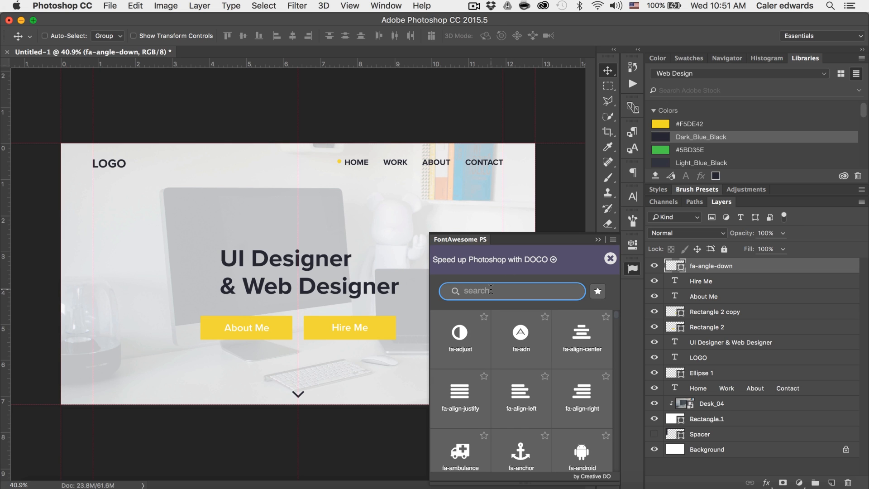
pyautogui.write('close')
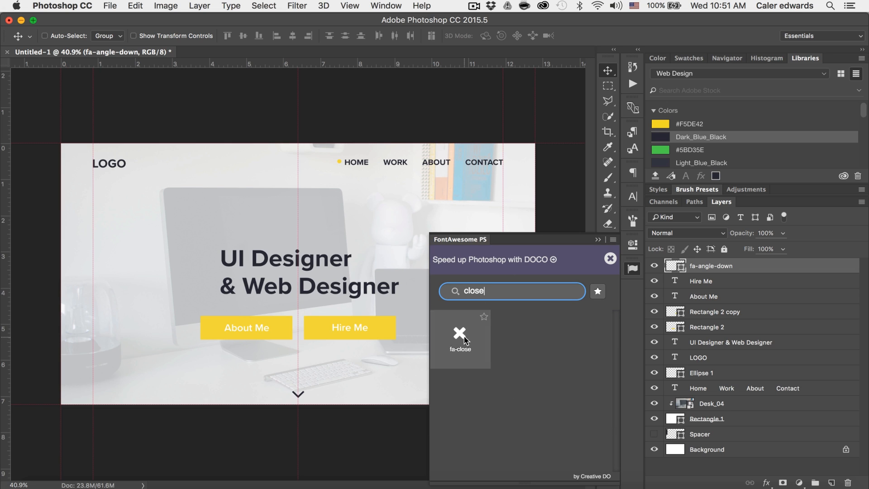
pyautogui.click(461, 337)
pyautogui.click(573, 290)
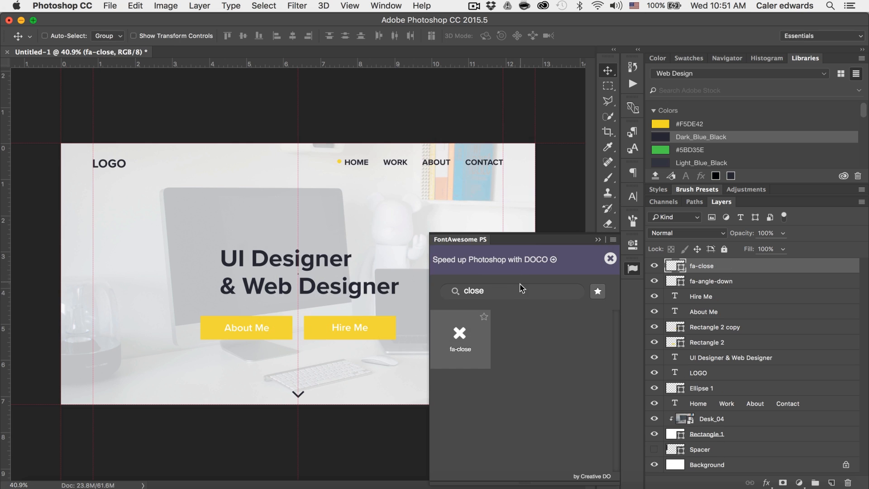
# Search the FontAwesome icons for "circle" and insert the fa-circle-o icon, leaving its color profile as is
pyautogui.write('cir')
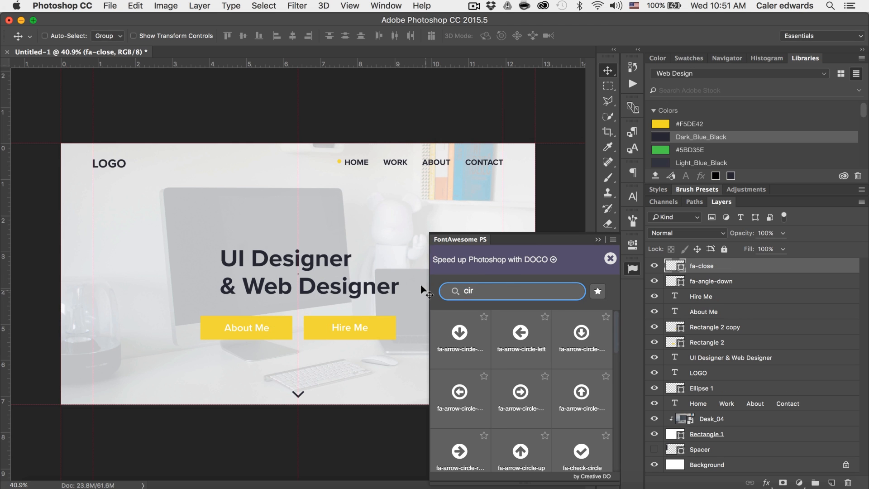
pyautogui.scroll(-5, 498, 389)
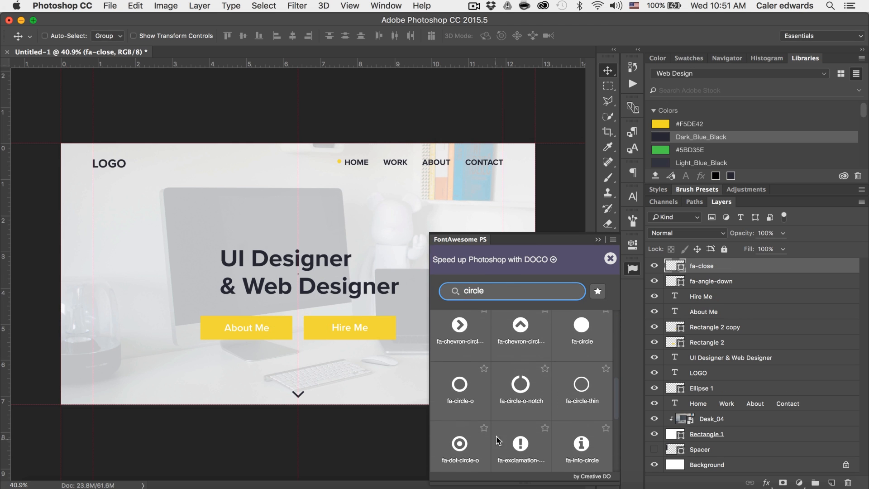
pyautogui.scroll(-1, 513, 419)
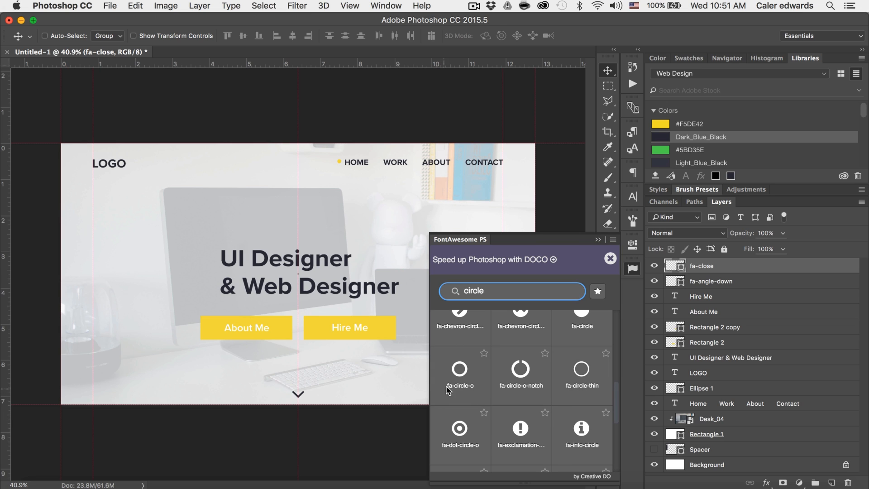
pyautogui.click(459, 368)
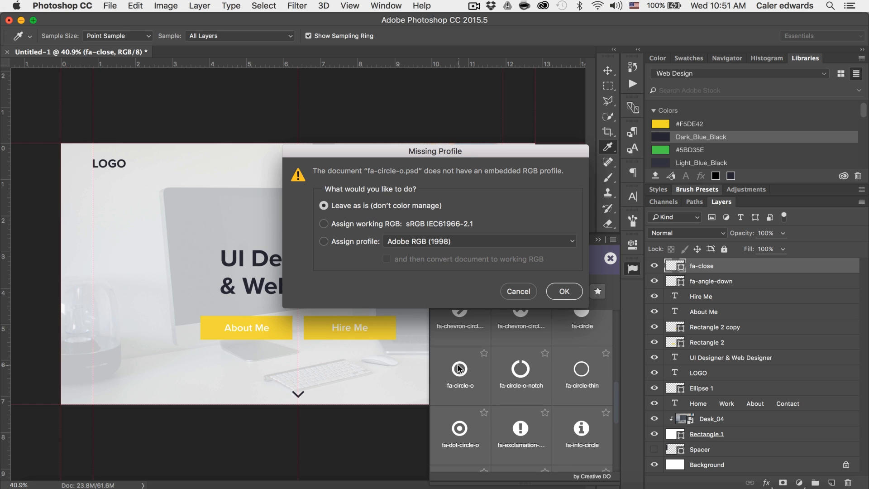
pyautogui.press('Return')
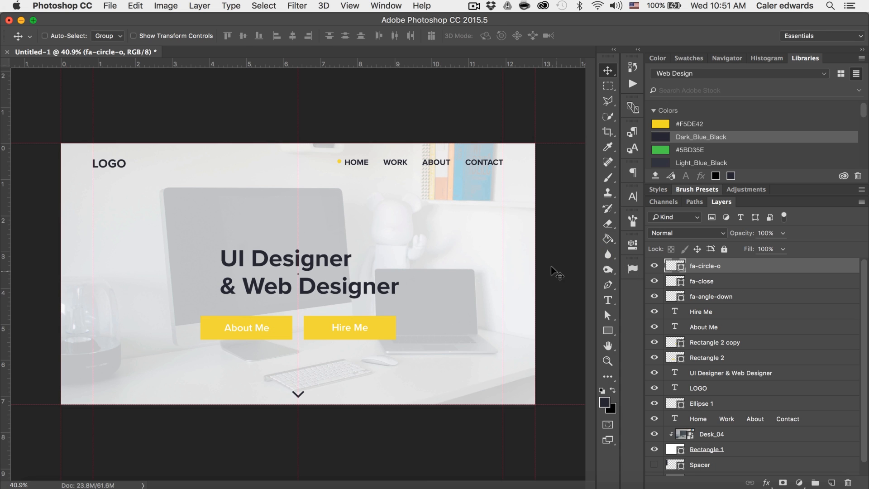
# Enlarge the circle and cross icons together to about 1050% and recolor both with the yellow #F5DE42 library color
pyautogui.click(725, 281)
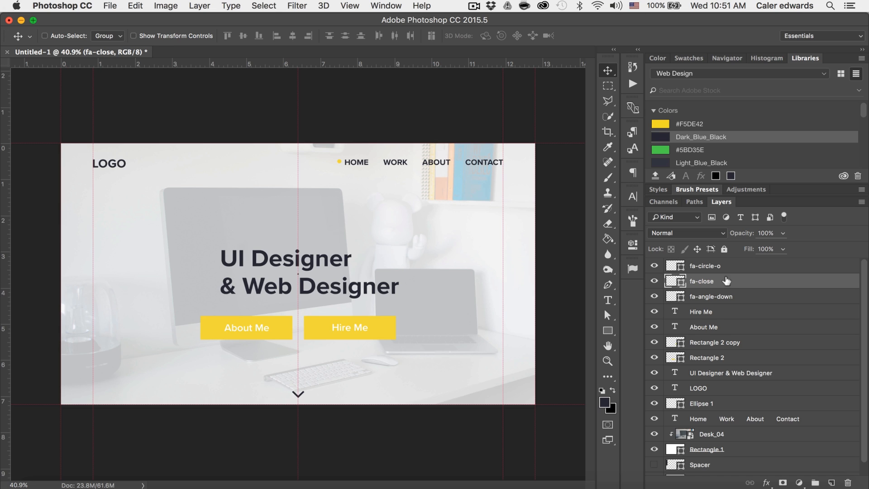
pyautogui.keyDown('shift'); pyautogui.click(748, 266); pyautogui.keyUp('shift')
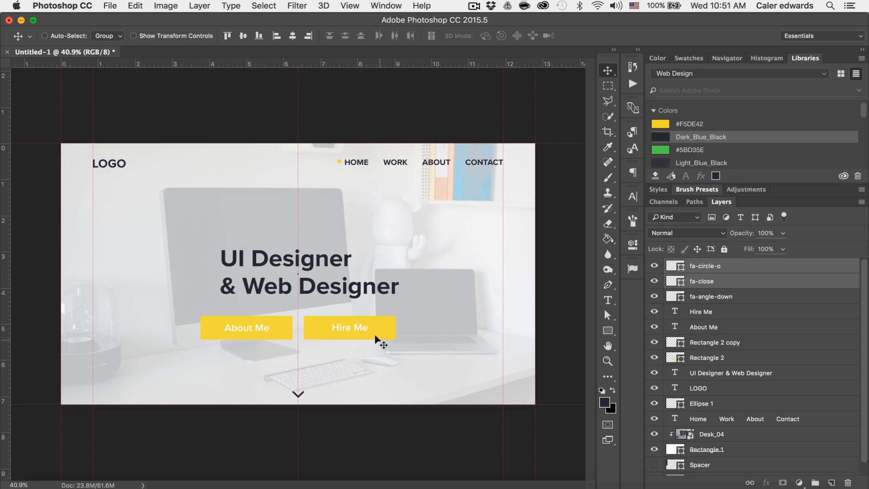
pyautogui.press('super+t')
pyautogui.moveTo(298, 271)
pyautogui.mouseDown()
pyautogui.moveTo(324, 259)
pyautogui.moveTo(309, 265)
pyautogui.mouseUp()
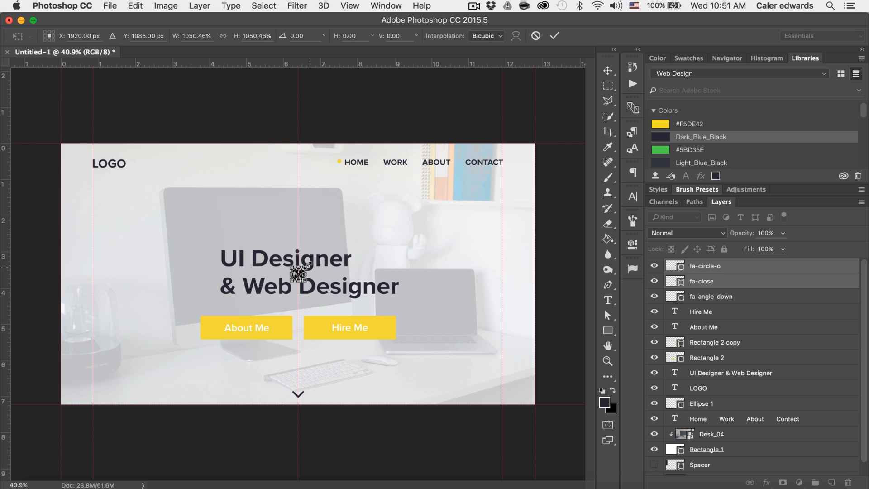
pyautogui.click(554, 35)
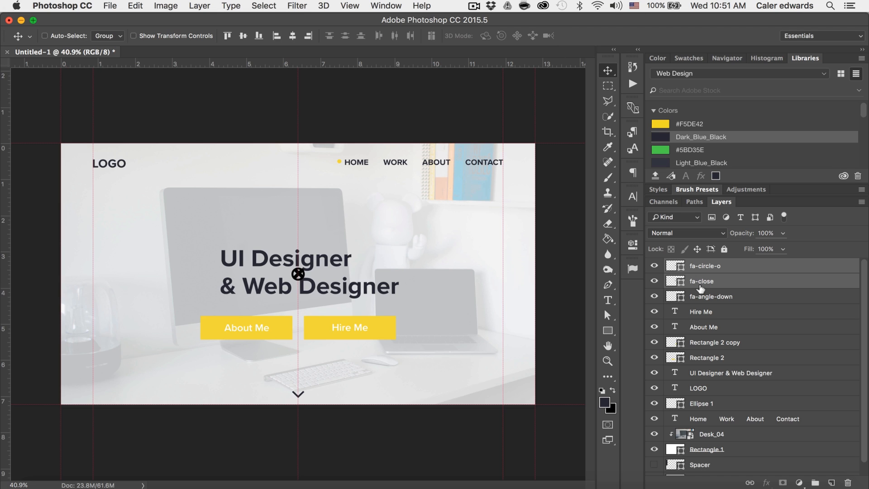
pyautogui.click(690, 124)
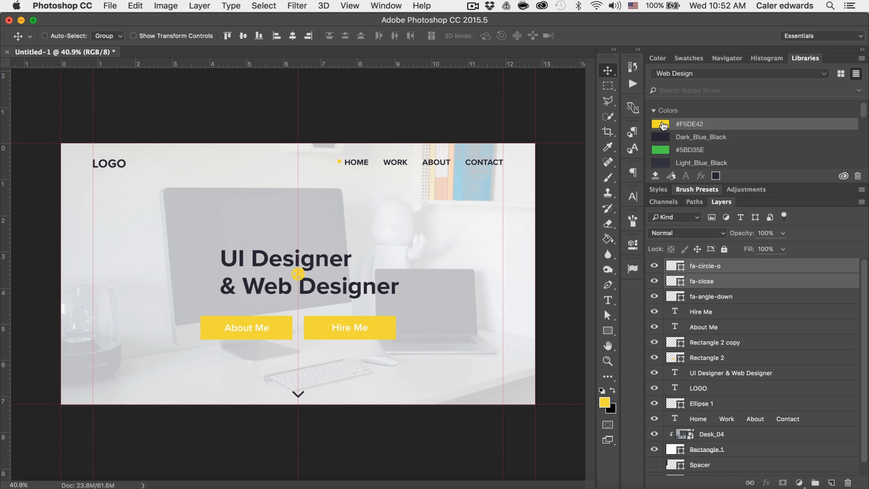
# Move the circle icon to the upper left of the headline and the cross icon to its upper right
pyautogui.click(731, 267)
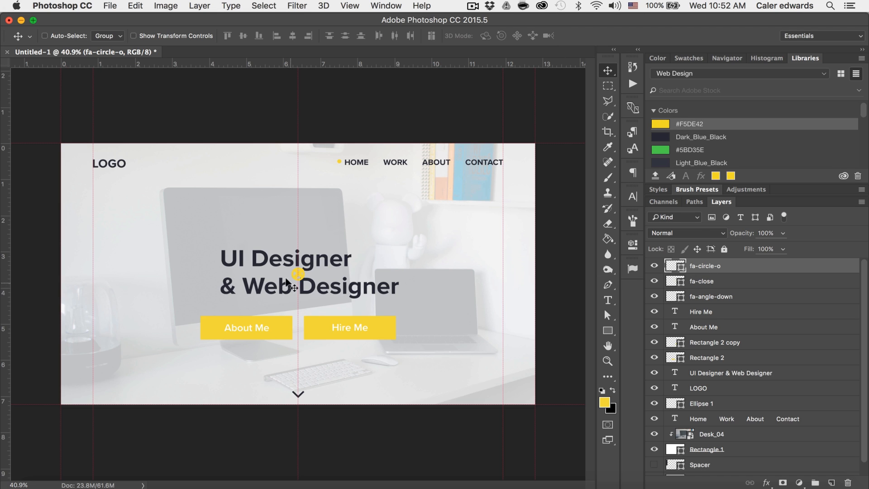
pyautogui.moveTo(308, 277); pyautogui.dragTo(210, 225)
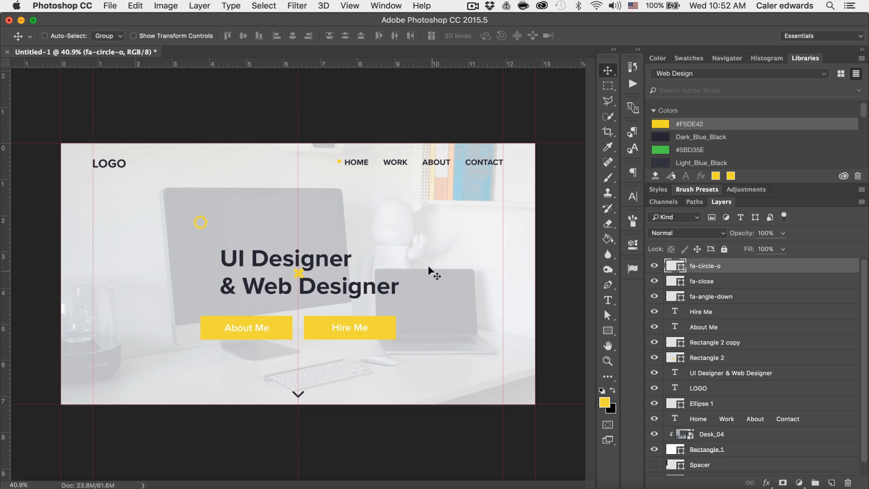
pyautogui.click(709, 283)
pyautogui.moveTo(303, 279); pyautogui.dragTo(423, 229)
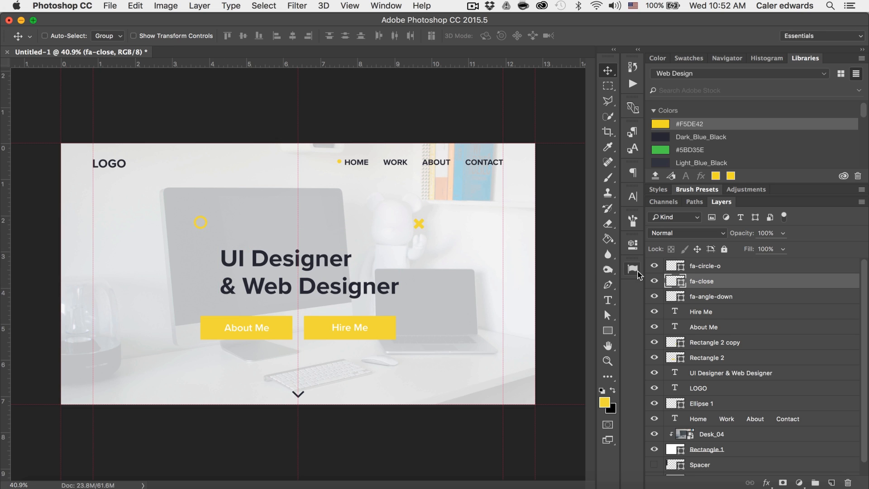
# Scale down the circle and cross together, then place the cross lower beside the headline and the circle farther left above it
pyautogui.keyDown('shift'); pyautogui.click(743, 266); pyautogui.keyUp('shift')
pyautogui.press('super+t')
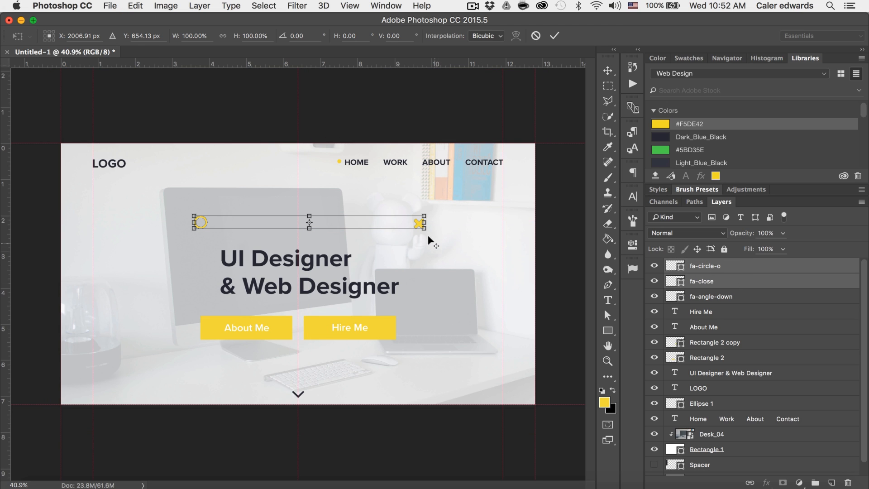
pyautogui.moveTo(424, 230); pyautogui.dragTo(405, 240)
pyautogui.click(555, 35)
pyautogui.click(717, 280)
pyautogui.hotkey('alt', ']')
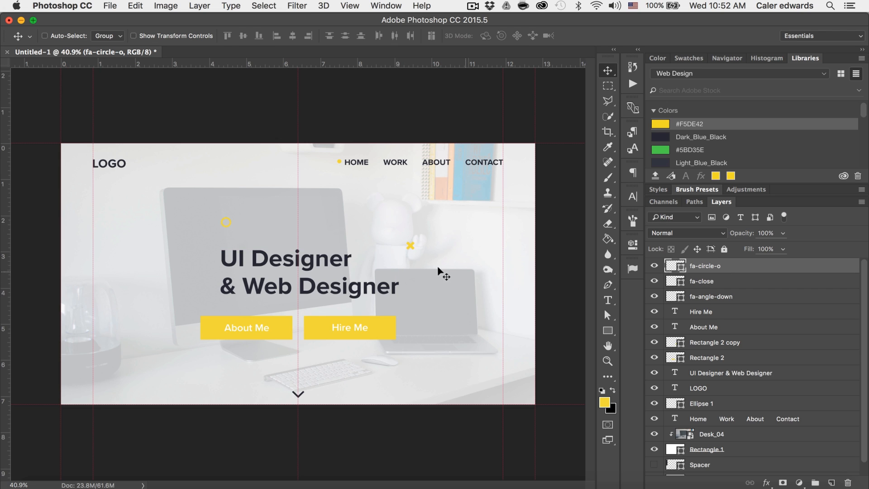
pyautogui.moveTo(267, 233); pyautogui.dragTo(228, 228)
# Duplicate the circle and cross icons, shift the copies down, and move the circle copy to the right end of the headline's first line
pyautogui.keyDown('shift'); pyautogui.click(729, 282); pyautogui.keyUp('shift')
pyautogui.moveTo(757, 281); pyautogui.dragTo(832, 483)
pyautogui.moveTo(306, 220); pyautogui.dragTo(307, 283)
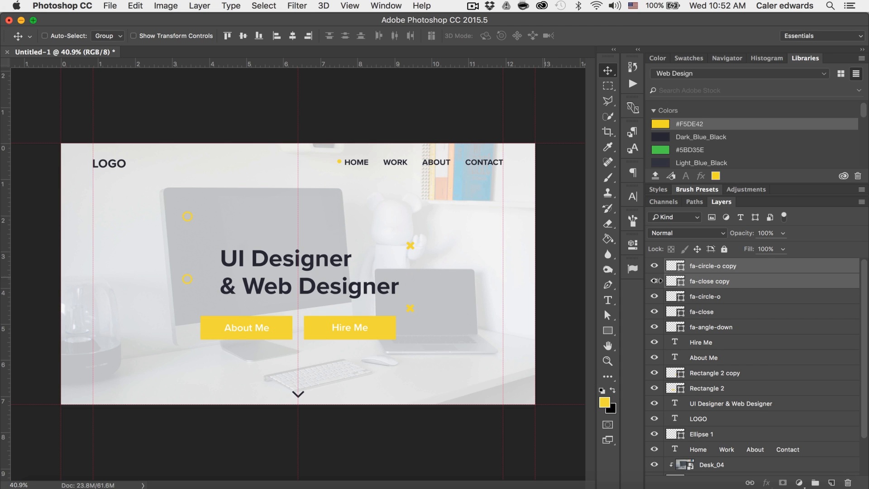
pyautogui.click(751, 266)
pyautogui.moveTo(187, 264); pyautogui.dragTo(352, 235)
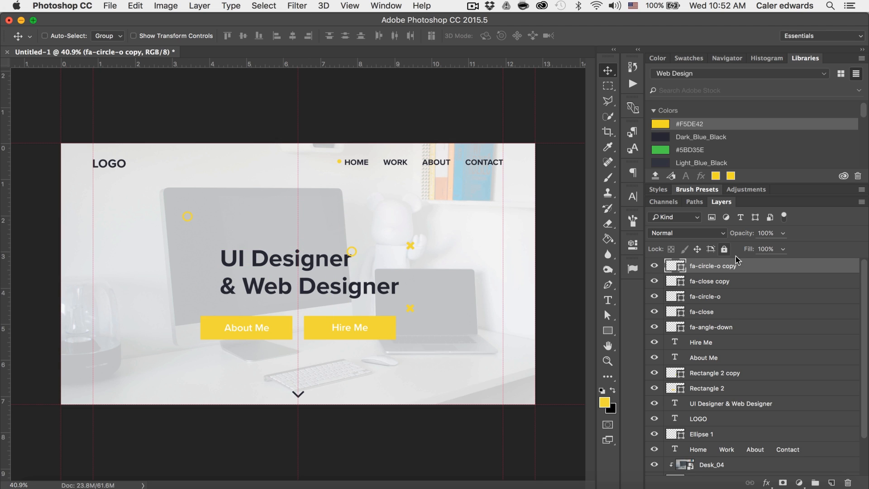
# Move the cross copy to the headline's lower left, just above the About Me button, and duplicate both icon copies
pyautogui.click(725, 287)
pyautogui.moveTo(414, 321); pyautogui.dragTo(197, 309)
pyautogui.keyDown('shift'); pyautogui.click(725, 268); pyautogui.keyUp('shift')
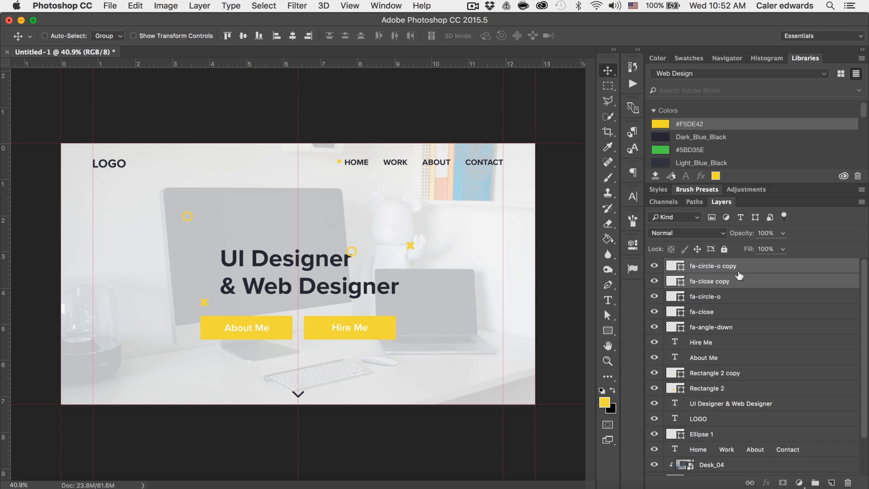
pyautogui.moveTo(726, 269); pyautogui.dragTo(829, 484)
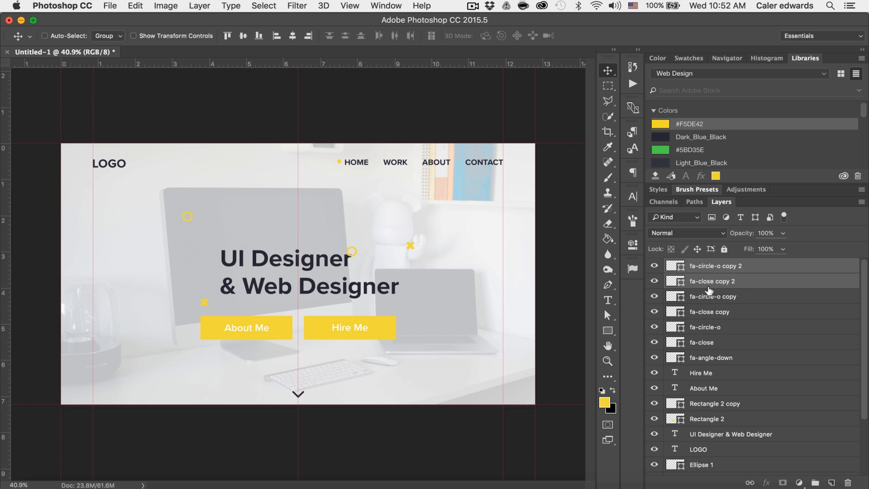
# Place the new cross copy above the headline's first line and the new circle copy below and right of the Hire Me button
pyautogui.click(759, 281)
pyautogui.moveTo(329, 282); pyautogui.dragTo(394, 221)
pyautogui.click(717, 266)
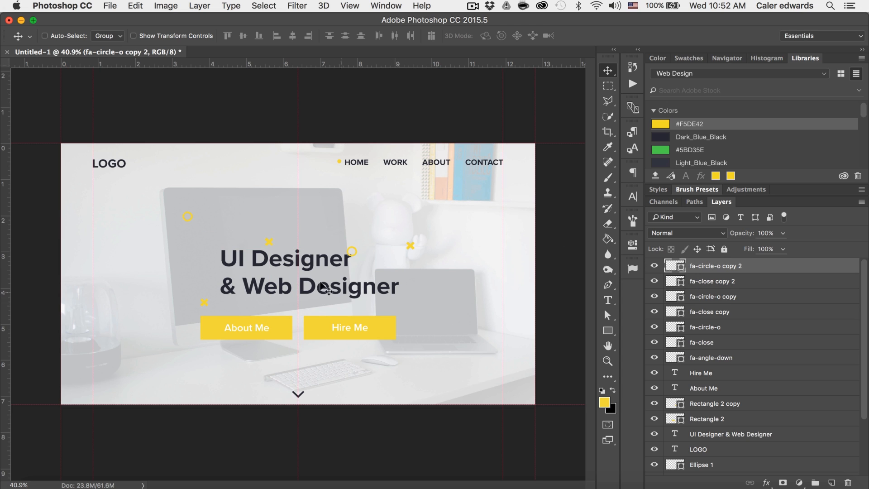
pyautogui.moveTo(306, 331); pyautogui.dragTo(387, 338)
pyautogui.moveTo(467, 333); pyautogui.dragTo(421, 367)
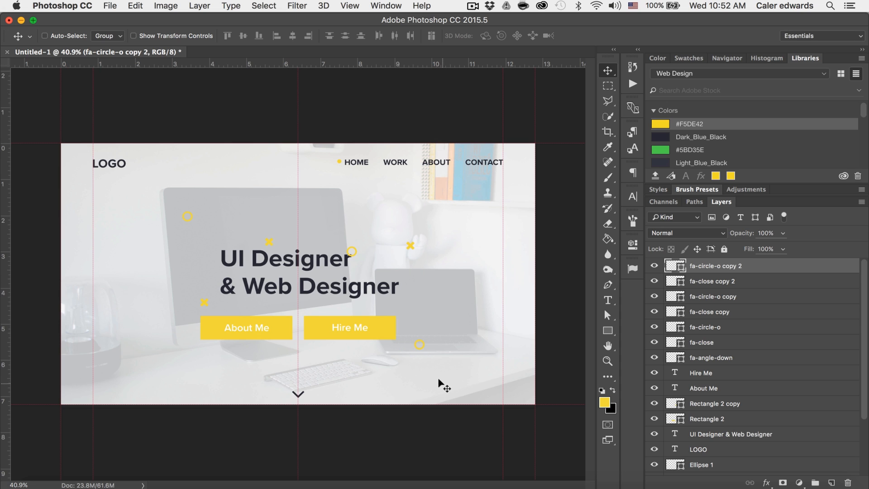
# Duplicate the cross above the headline and move the new copy left of the About Me button
pyautogui.click(720, 280)
pyautogui.press('super+j')
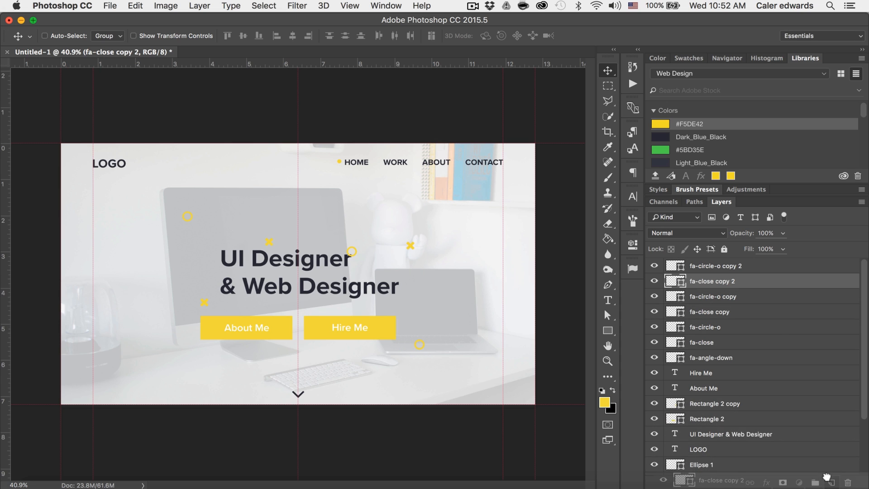
pyautogui.moveTo(224, 289); pyautogui.dragTo(176, 311)
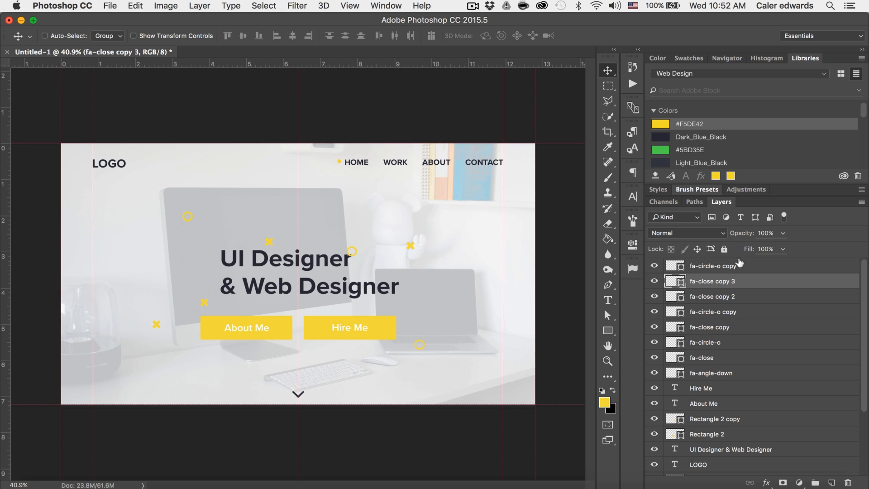
# Group all the circle and cross icon layers and name the group XO
pyautogui.click(757, 266)
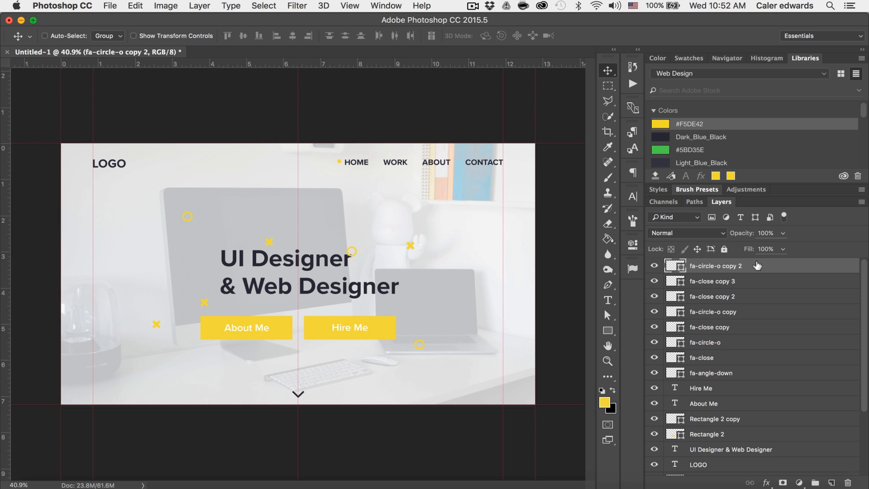
pyautogui.keyDown('shift'); pyautogui.click(739, 359); pyautogui.keyUp('shift')
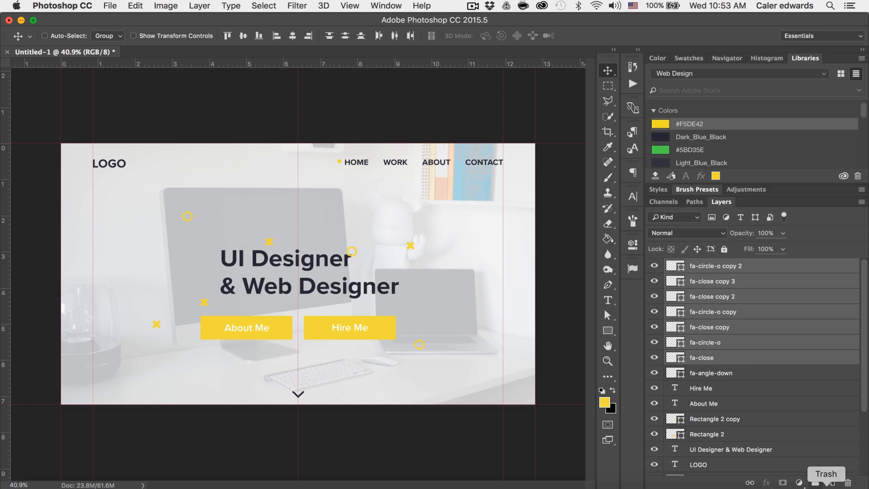
pyautogui.click(815, 483)
pyautogui.doubleClick(697, 266)
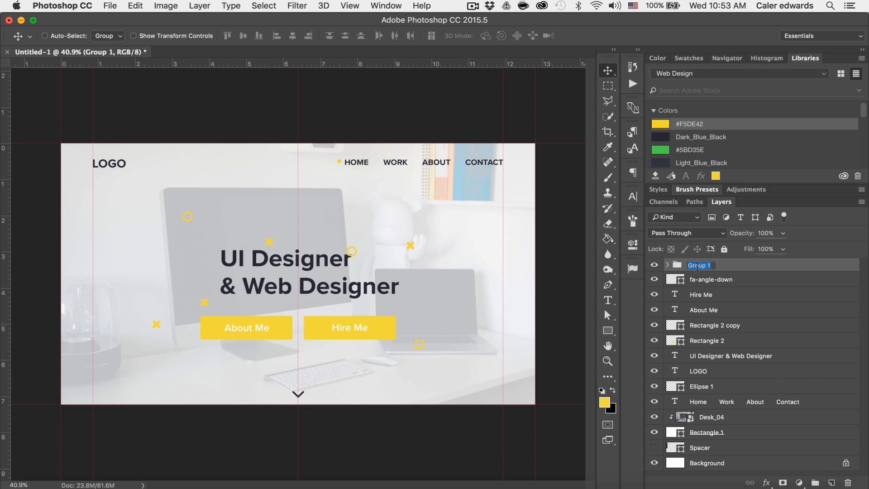
pyautogui.write('XO')
pyautogui.press('Return')
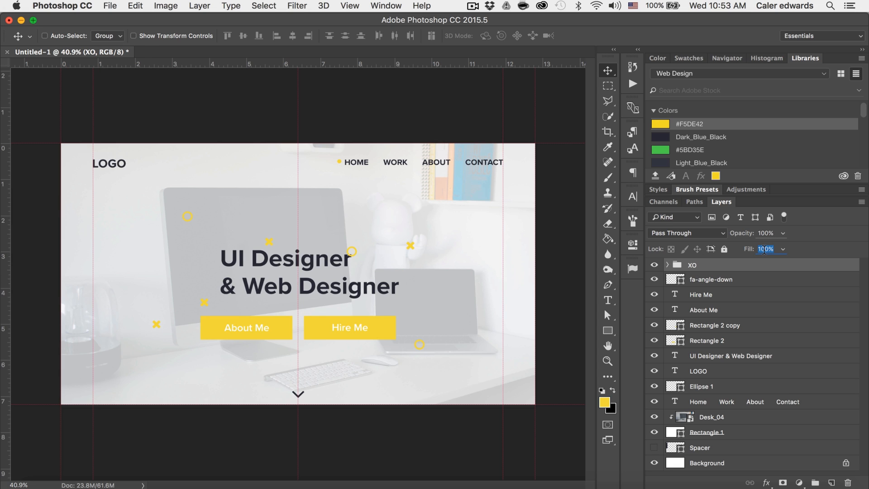
# Set the XO group's fill to 50% and move the group below the headline text layer
pyautogui.write('50')
pyautogui.moveTo(690, 266); pyautogui.dragTo(700, 363)
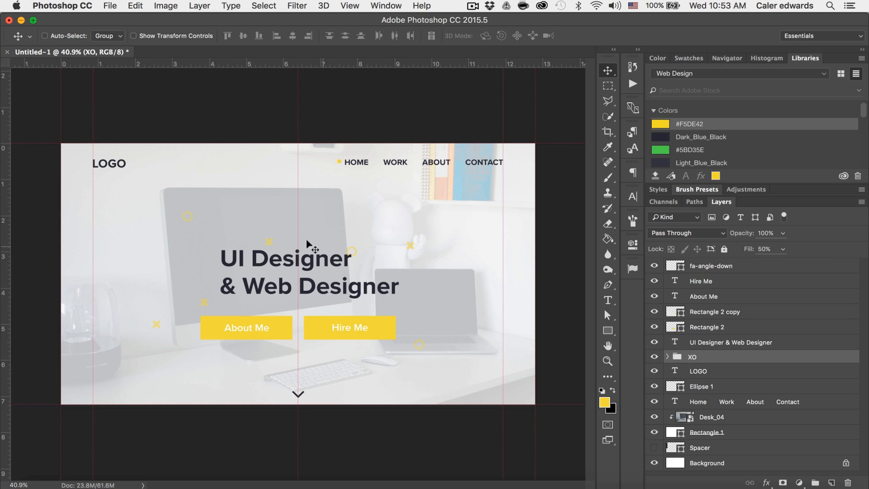
pyautogui.scroll(5, 344, 268)
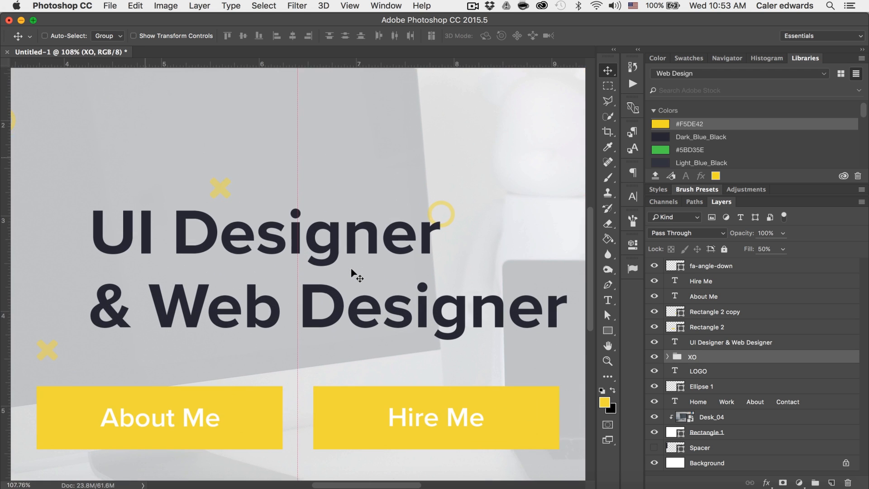
pyautogui.scroll(-5, 458, 252)
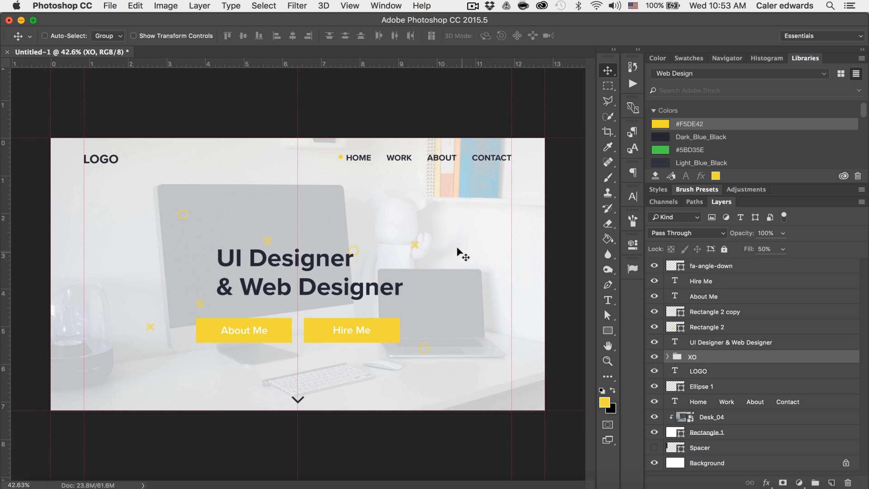
pyautogui.scroll(-2, 465, 288)
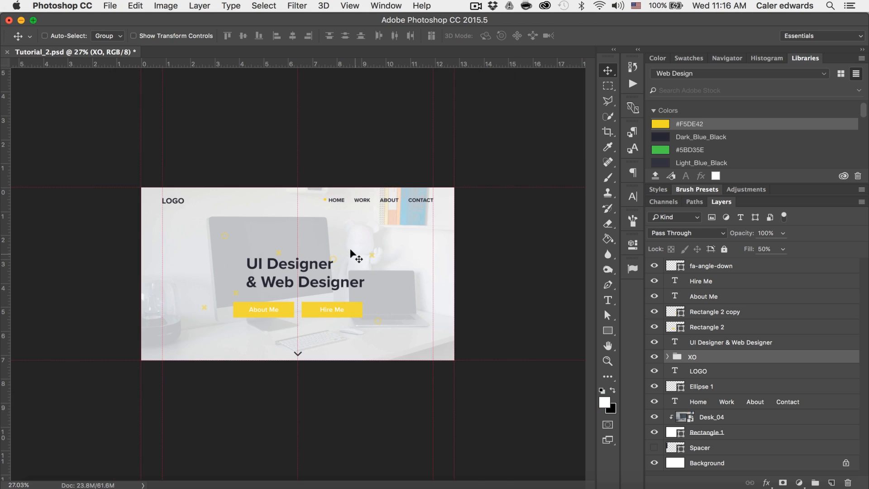
# Group the Hire Me text with its yellow Rectangle 2 copy and name the group Hire Button
pyautogui.scroll(3, 350, 252)
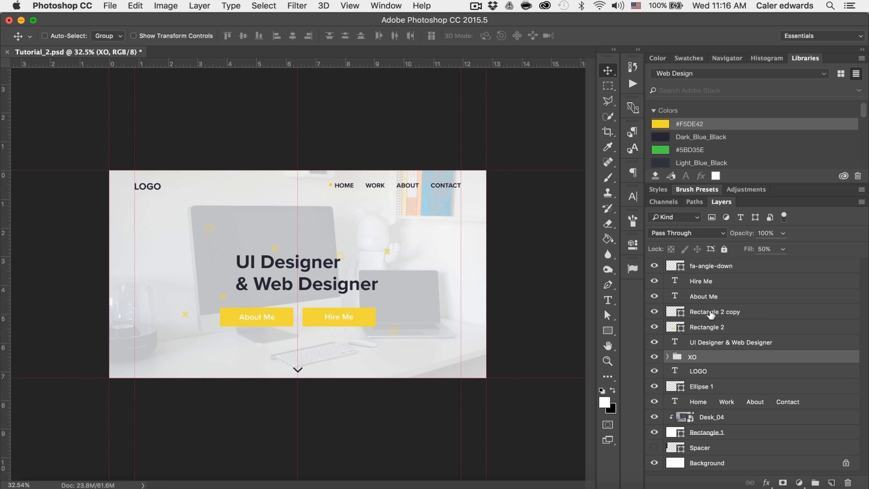
pyautogui.click(653, 312)
pyautogui.click(652, 313)
pyautogui.click(652, 311)
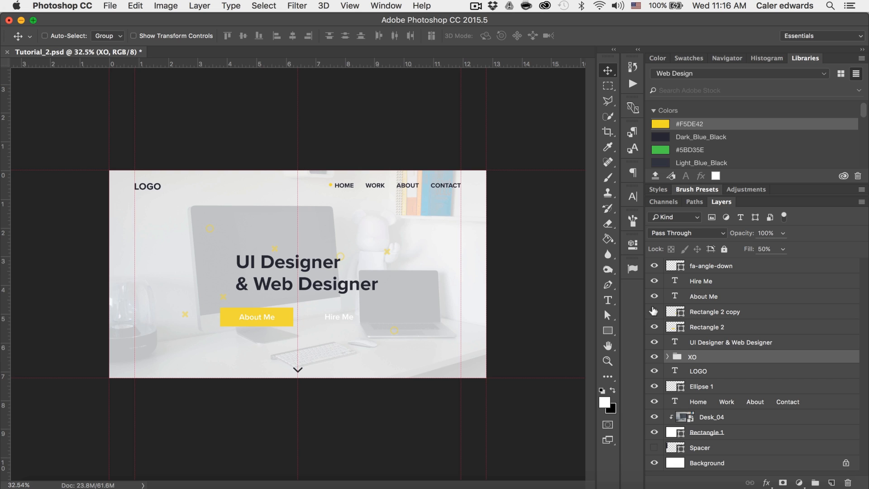
pyautogui.click(654, 311)
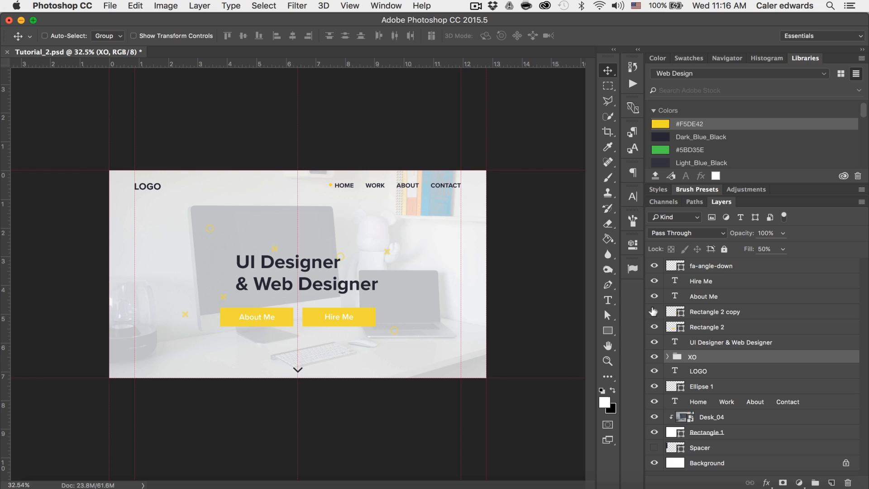
pyautogui.click(716, 312)
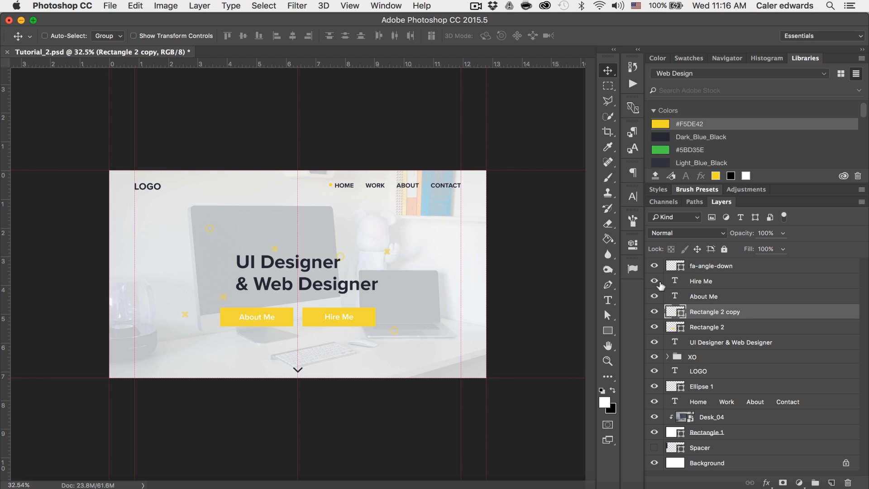
pyautogui.keyDown('super'); pyautogui.click(705, 280); pyautogui.keyUp('super')
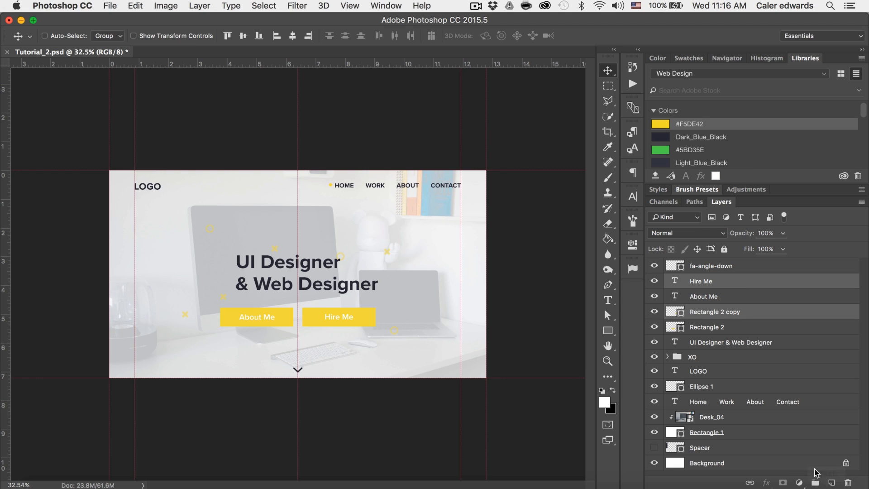
pyautogui.click(814, 481)
pyautogui.doubleClick(693, 280)
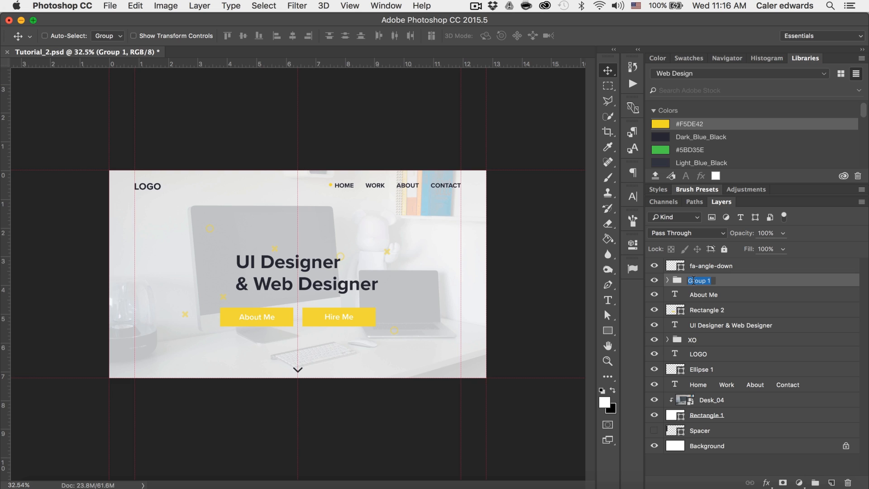
pyautogui.write('Hire Button')
pyautogui.press('Return')
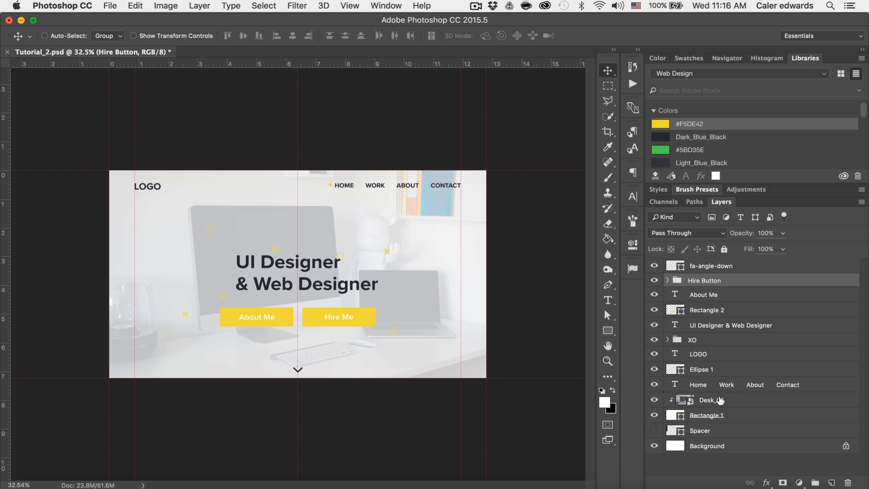
# Group all layers from Rectangle 1 up to fa-angle-down and name the group Header and Banner
pyautogui.click(714, 416)
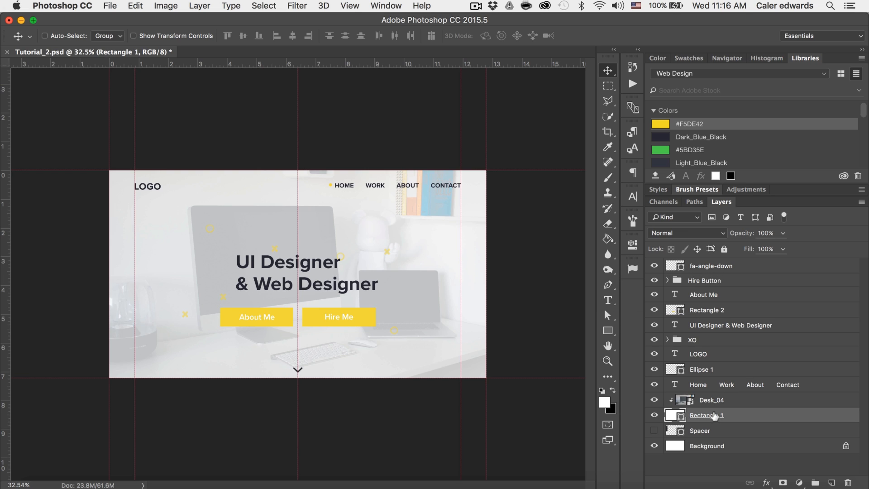
pyautogui.keyDown('shift'); pyautogui.click(690, 265); pyautogui.keyUp('shift')
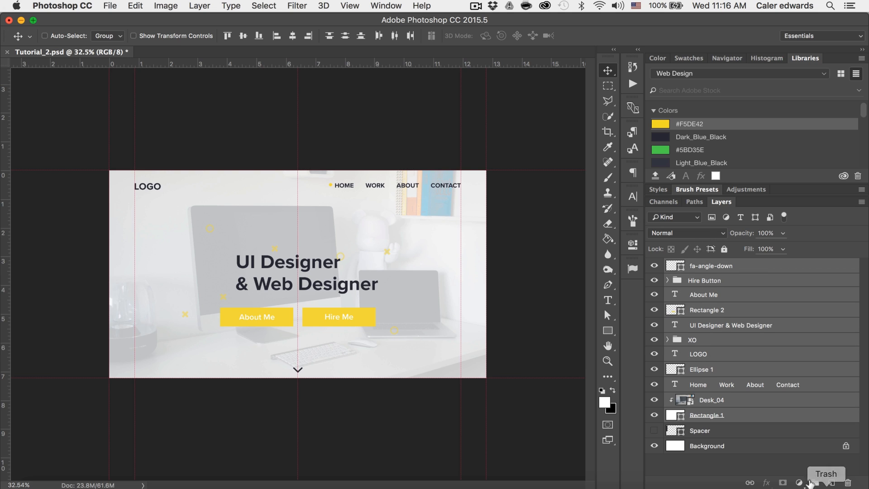
pyautogui.click(814, 483)
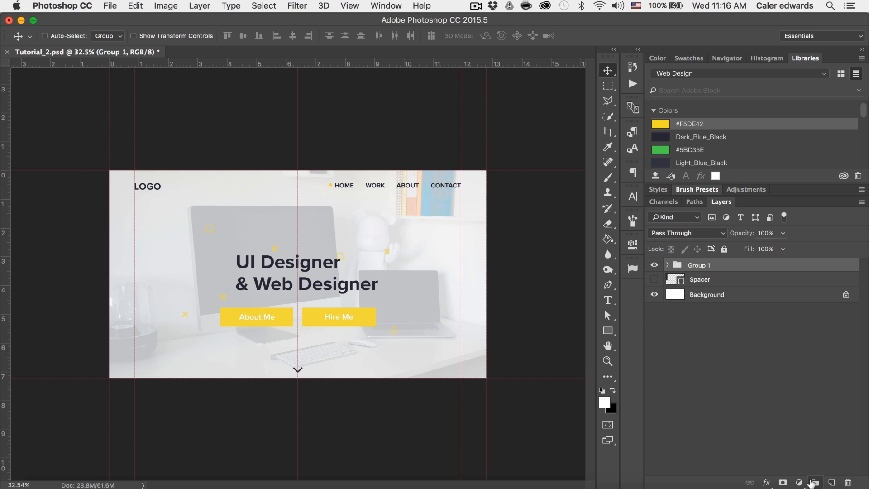
pyautogui.doubleClick(699, 265)
pyautogui.write('H')
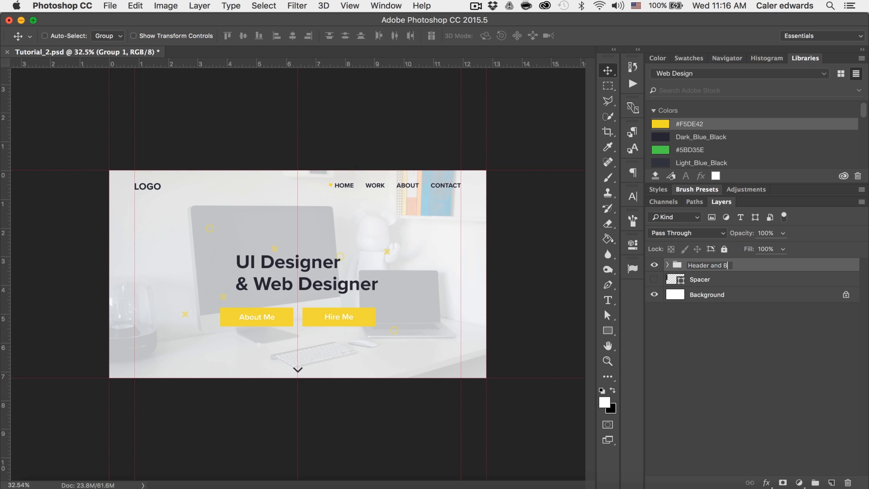
pyautogui.write('eader and Banner')
pyautogui.press('Return')
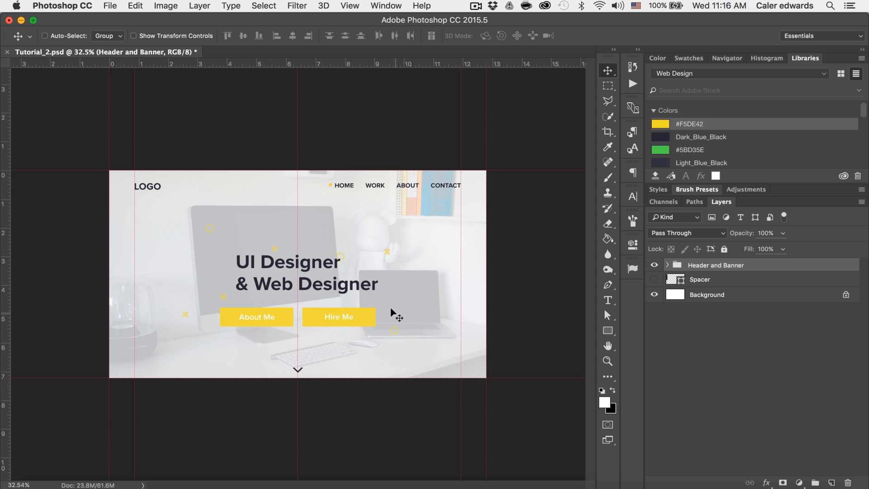
# Extend the canvas downward with the Crop tool to about 20 on the vertical ruler
pyautogui.press('c')
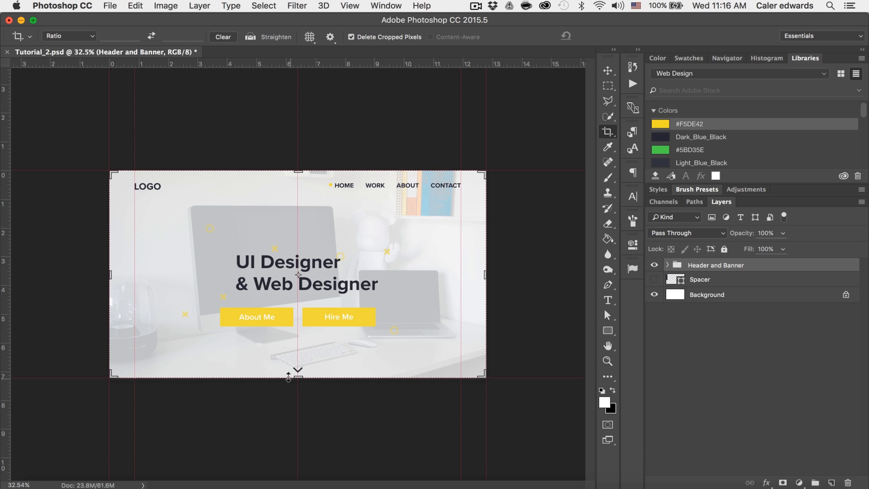
pyautogui.moveTo(297, 377); pyautogui.dragTo(287, 461)
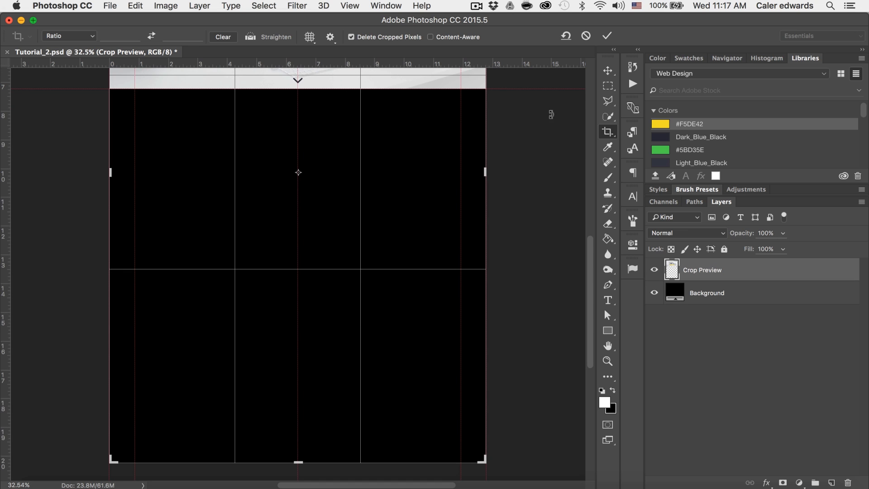
pyautogui.click(607, 36)
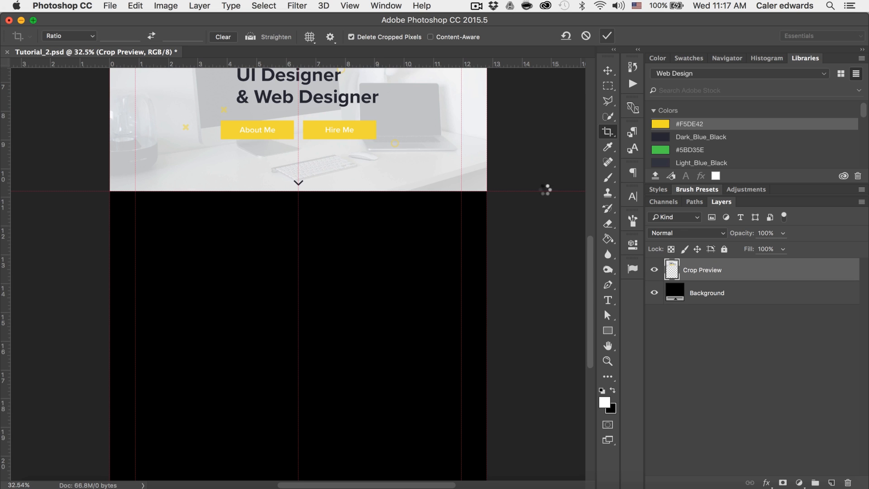
pyautogui.scroll(-3, 479, 284)
pyautogui.scroll(-3, 435, 384)
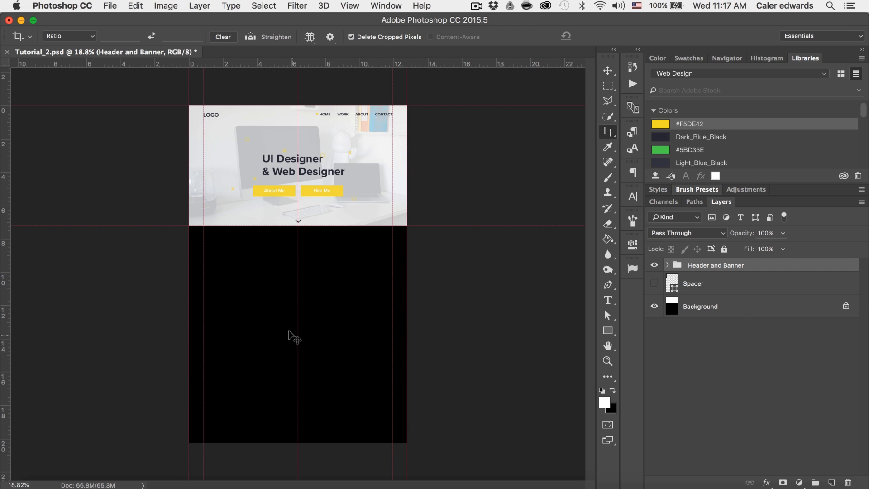
# Convert the Background into a regular layer named BG
pyautogui.press('v')
pyautogui.doubleClick(774, 311)
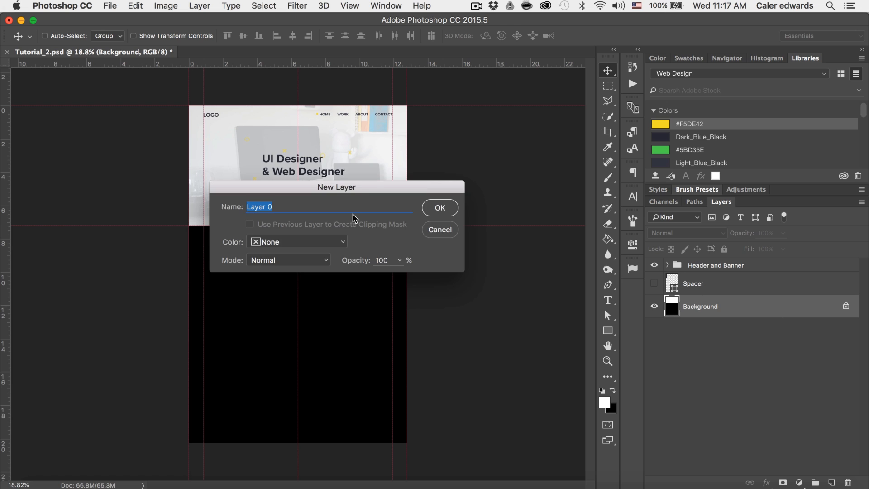
pyautogui.write('BG')
pyautogui.press('Return')
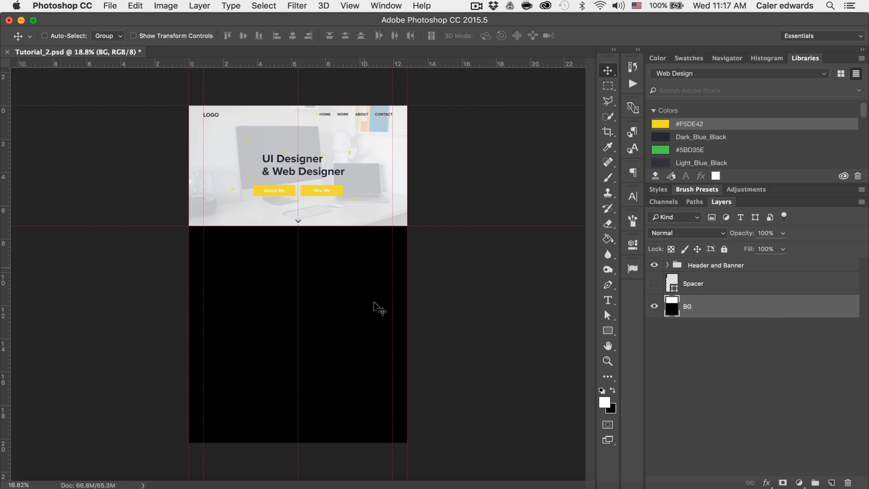
# Fill the black area of the BG layer with white using the Paint Bucket and lock the layer
pyautogui.press('g')
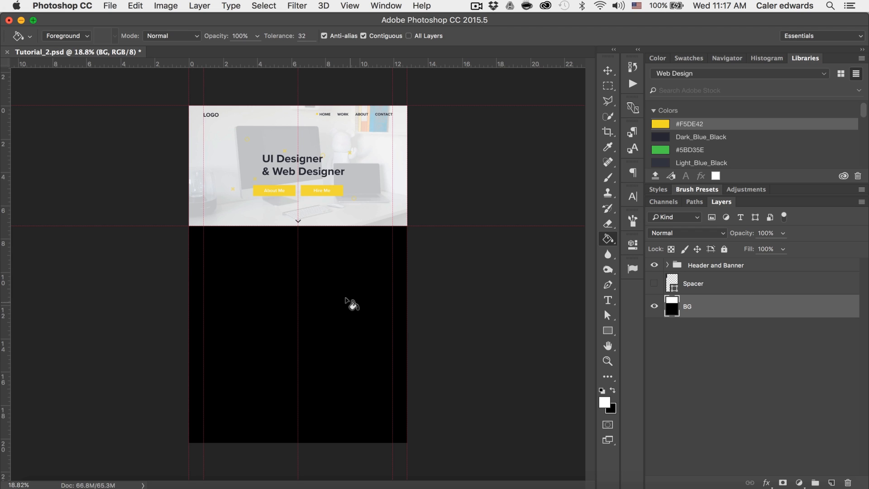
pyautogui.press('x')
pyautogui.press('x')
pyautogui.click(327, 299)
pyautogui.press('v')
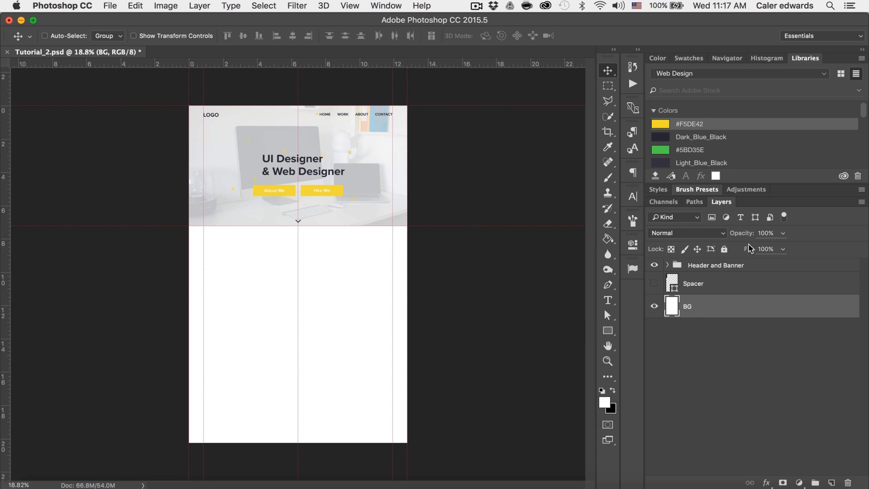
pyautogui.click(724, 249)
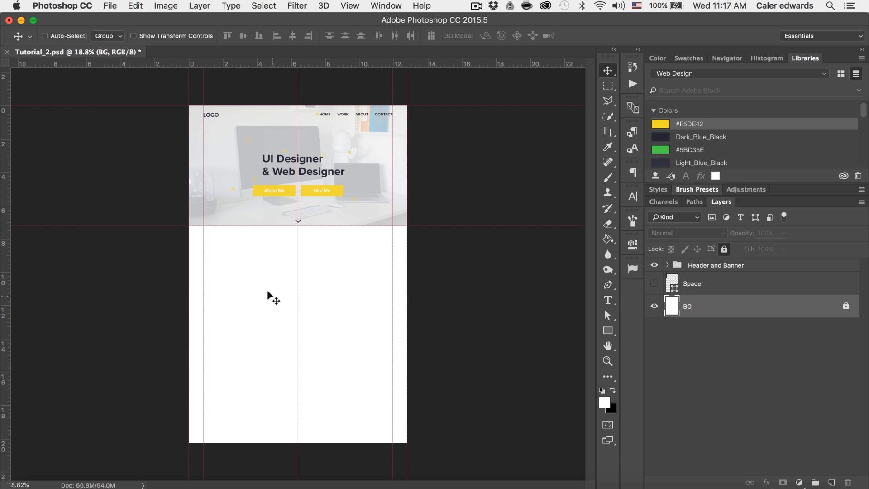
# Draw a full-width rectangle about 3840 by 1141 px at the bottom edge of the page
pyautogui.scroll(2, 274, 367)
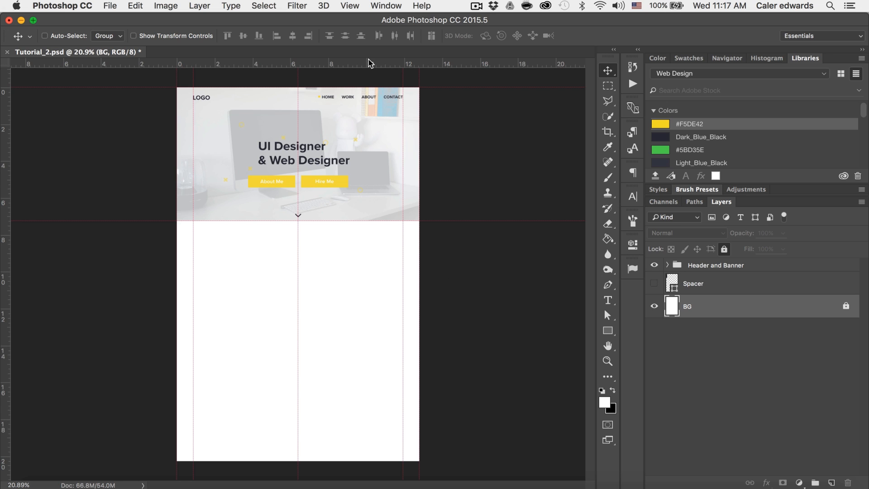
pyautogui.moveTo(369, 63); pyautogui.dragTo(171, 391)
pyautogui.click(608, 331)
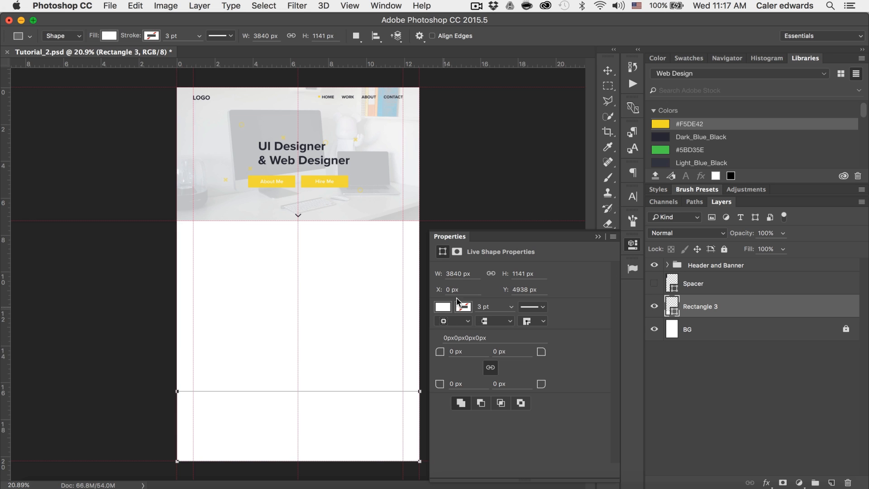
# Change the new rectangle's fill from the swatches to a light grey
pyautogui.click(390, 6)
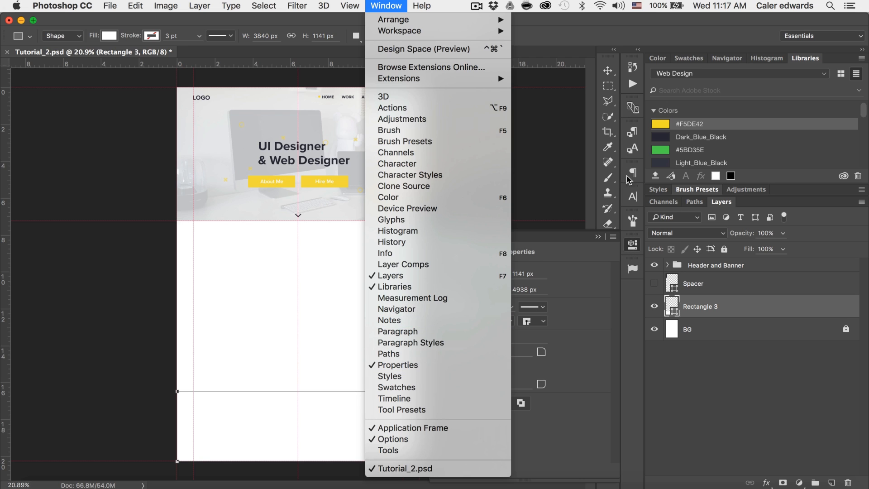
pyautogui.click(636, 252)
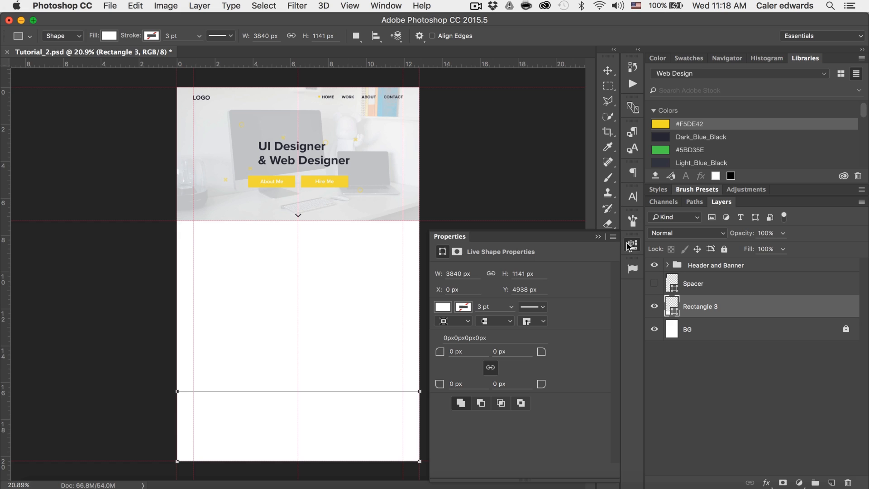
pyautogui.click(443, 307)
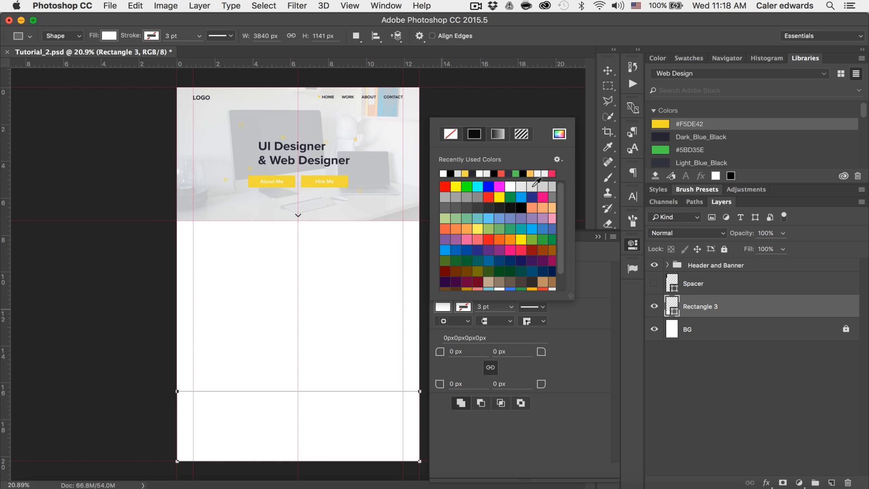
pyautogui.click(532, 186)
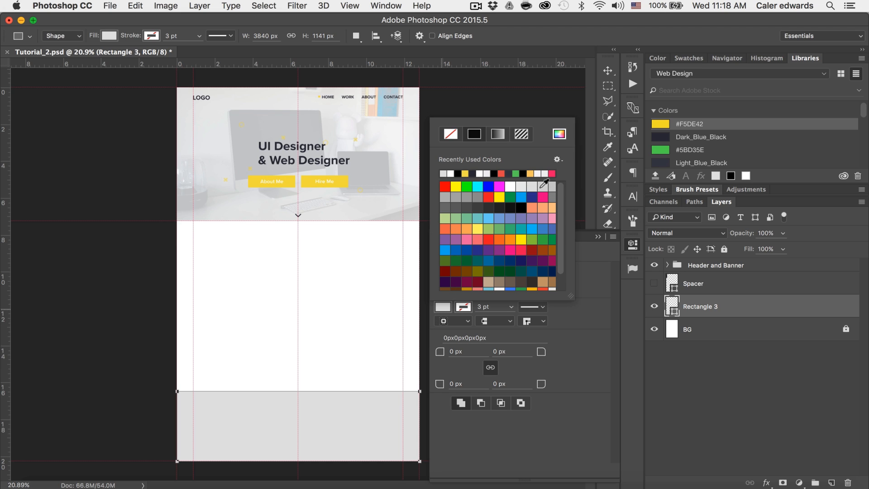
pyautogui.click(543, 187)
pyautogui.click(599, 237)
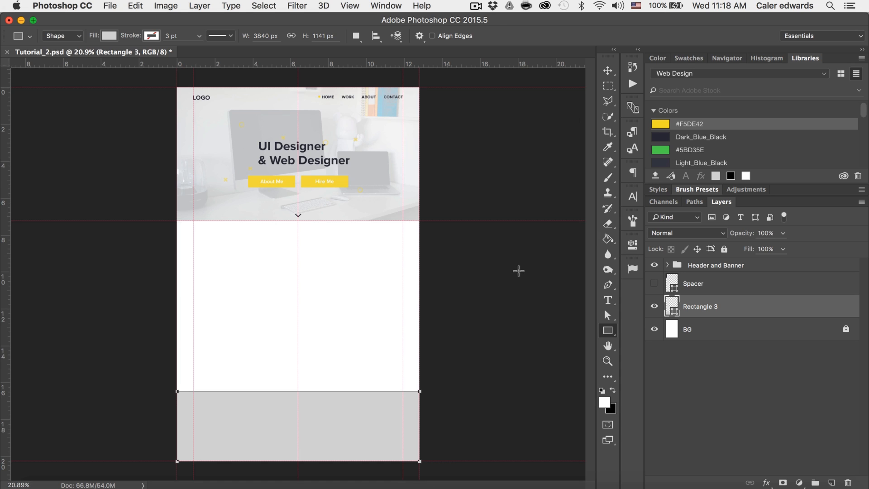
# Place Desk_03.jpeg from the Tutorial_WebDesign_Portfolio folder over the rectangle and scale it to about 62.6% so it spans the page width
pyautogui.press('v')
pyautogui.click(91, 485)
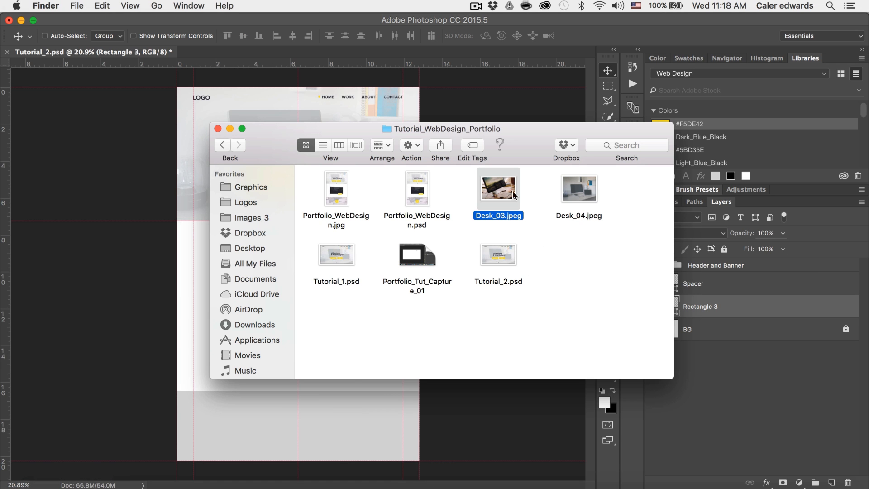
pyautogui.moveTo(500, 218); pyautogui.dragTo(321, 386)
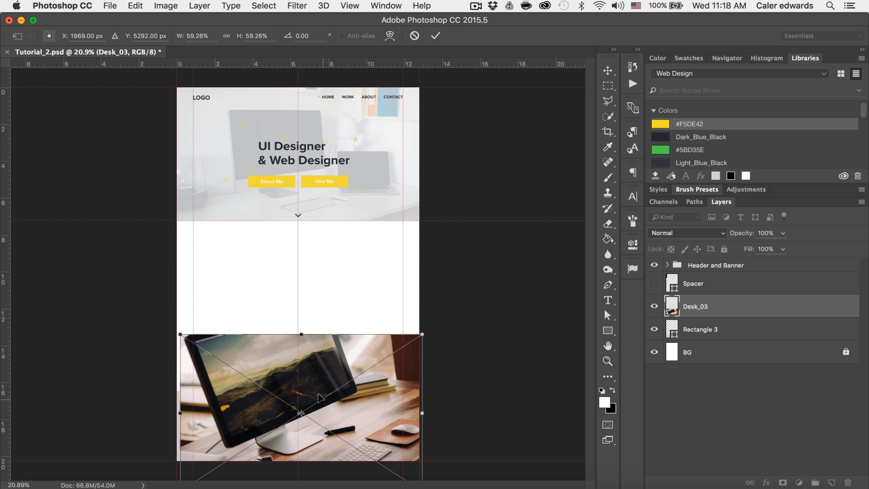
pyautogui.scroll(2, 321, 398)
pyautogui.scroll(-5, 321, 398)
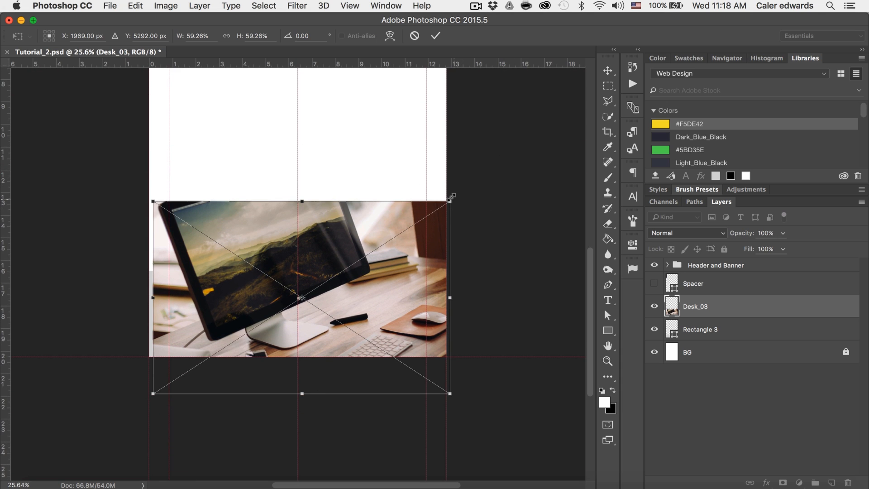
pyautogui.moveTo(451, 197); pyautogui.dragTo(492, 177)
pyautogui.moveTo(354, 279); pyautogui.dragTo(451, 210)
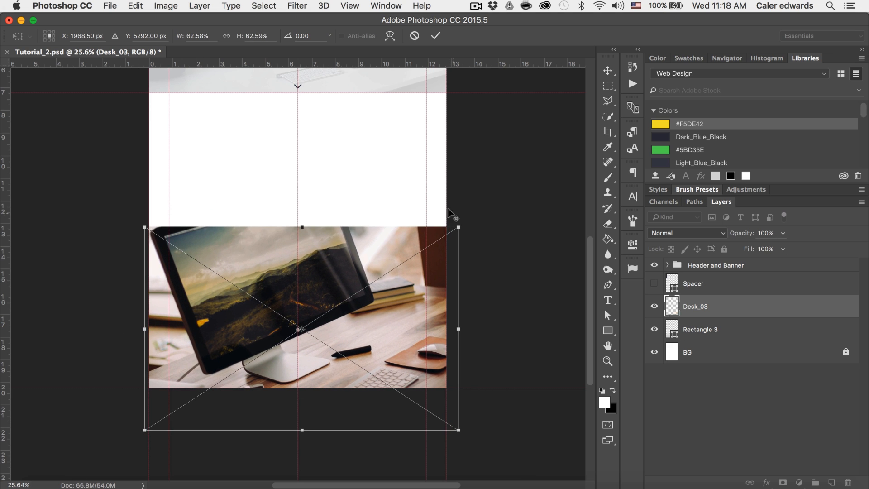
pyautogui.click(435, 37)
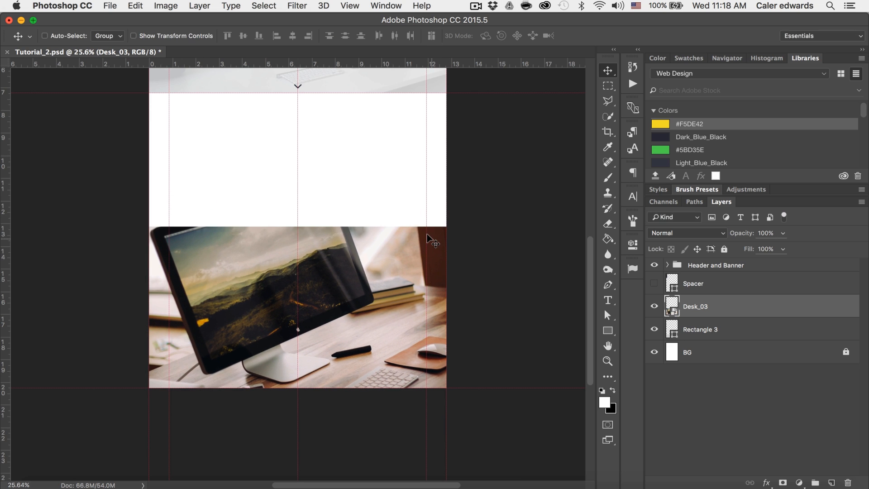
# Clip the Desk_03 photo to the grey rectangle and shift it slightly within the band
pyautogui.keyDown('alt'); pyautogui.click(684, 315); pyautogui.keyUp('alt')
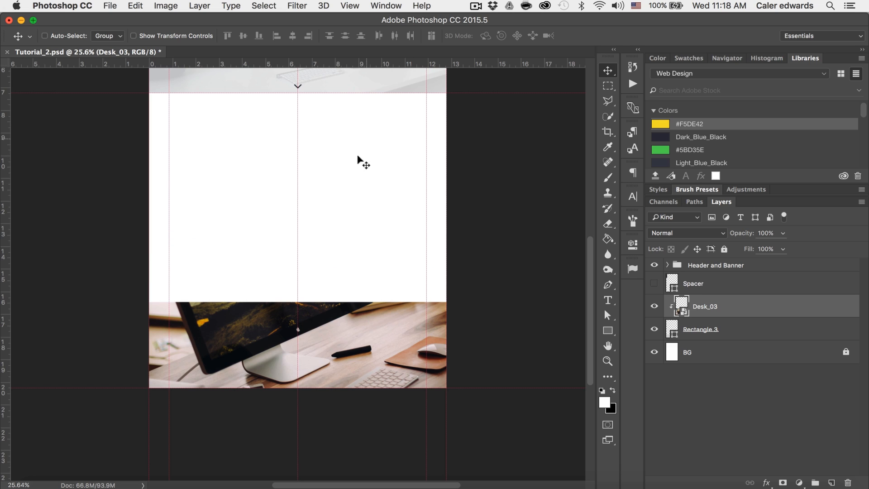
pyautogui.moveTo(348, 319)
pyautogui.mouseDown()
pyautogui.moveTo(333, 336)
pyautogui.moveTo(342, 324)
pyautogui.moveTo(346, 330)
pyautogui.mouseUp()
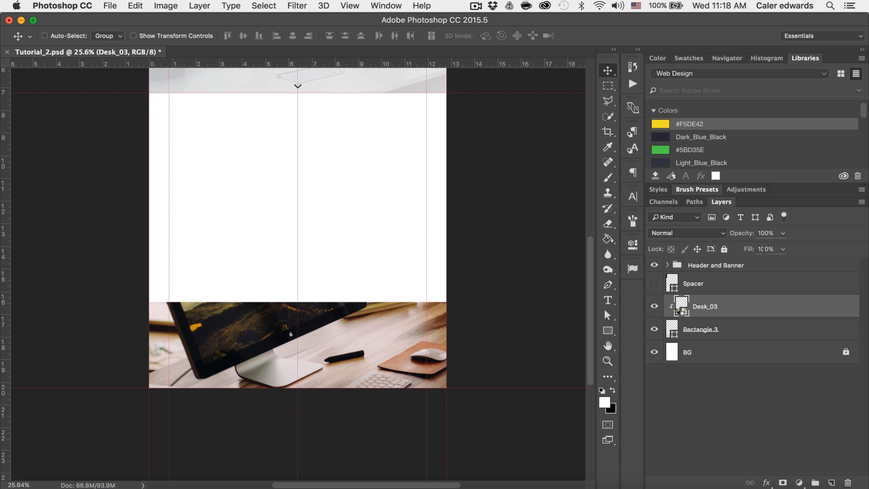
# Set the Desk_03 layer's fill to 30%
pyautogui.write('30')
pyautogui.press('Return')
pyautogui.scroll(-2, 369, 418)
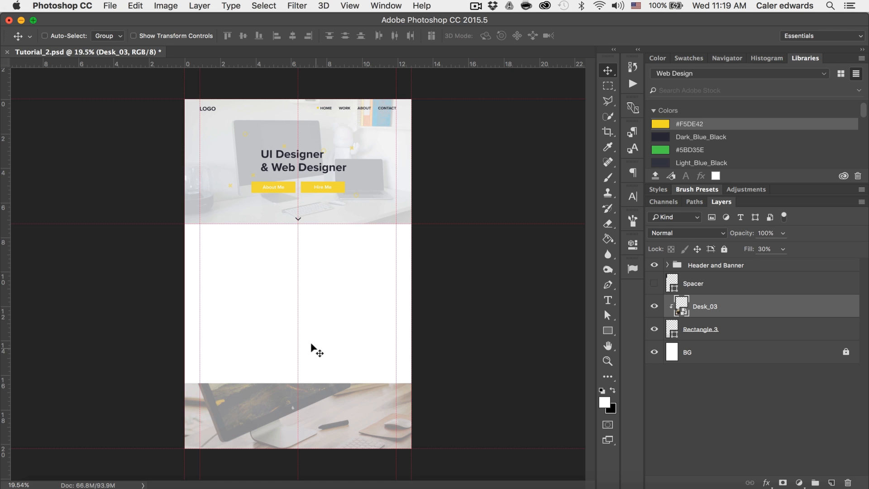
# Add the text "Let's work together" in 20 pt Proxima Nova Semibold in the white area above the desk photo
pyautogui.scroll(5, 311, 331)
pyautogui.scroll(-5, 310, 333)
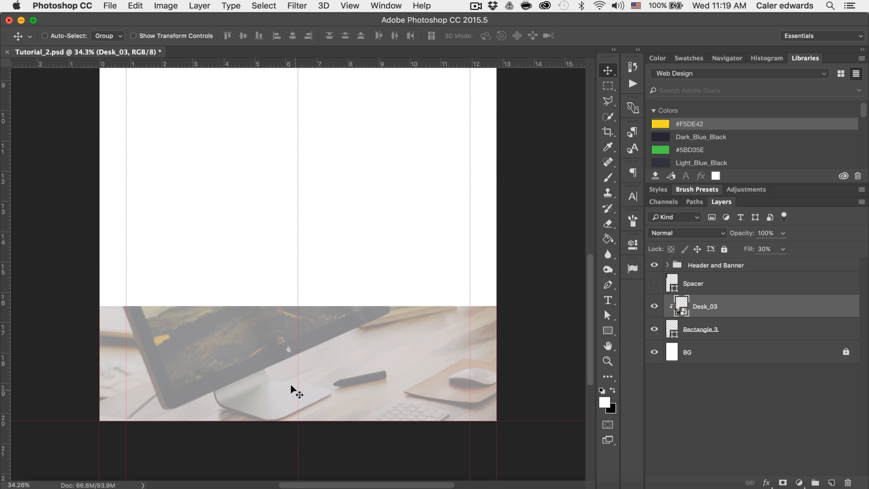
pyautogui.press('t')
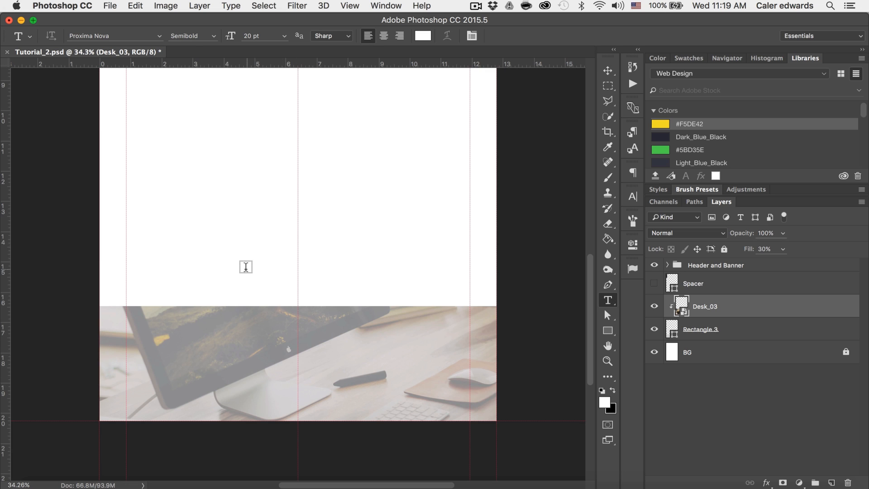
pyautogui.click(243, 266)
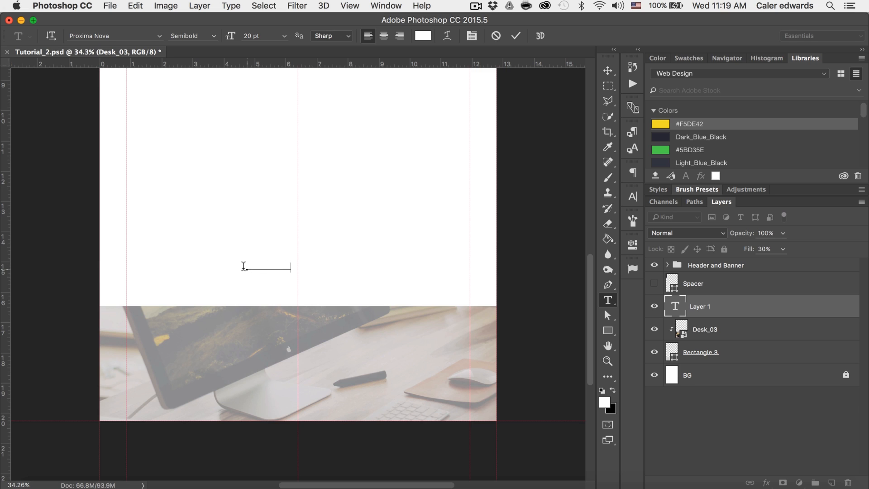
pyautogui.press('super+a')
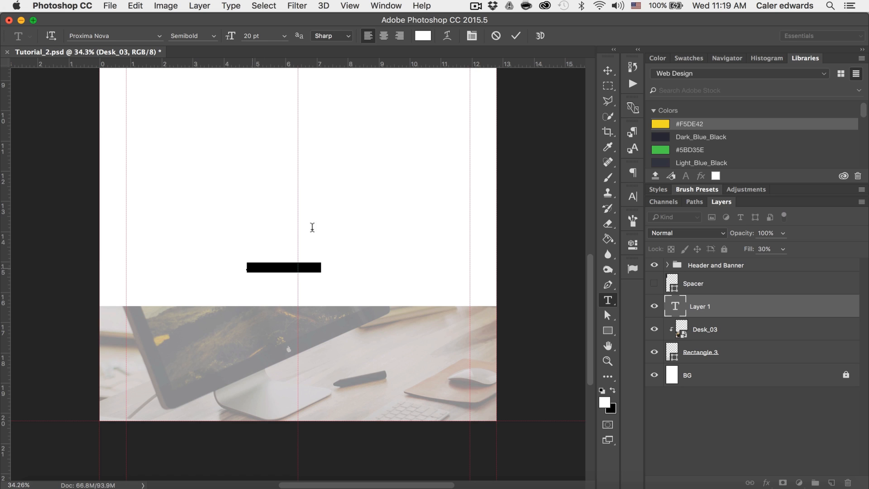
pyautogui.click(516, 36)
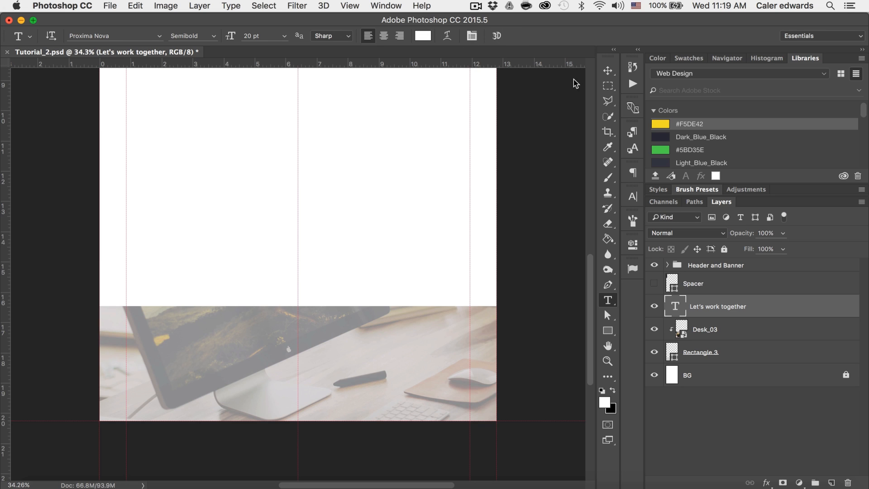
# Colour the "Let's work together" text Dark_Blue_Black and move it onto the upper part of the desk photo band
pyautogui.click(681, 145)
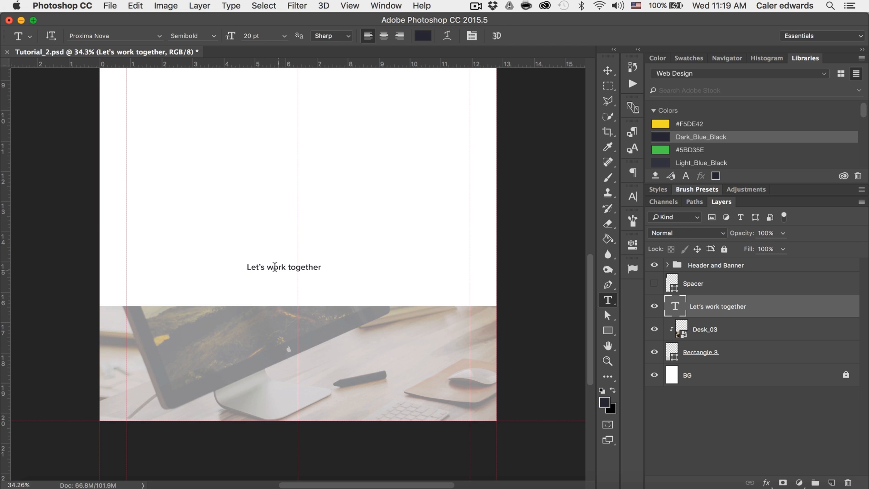
pyautogui.press('v')
pyautogui.moveTo(281, 271); pyautogui.dragTo(288, 335)
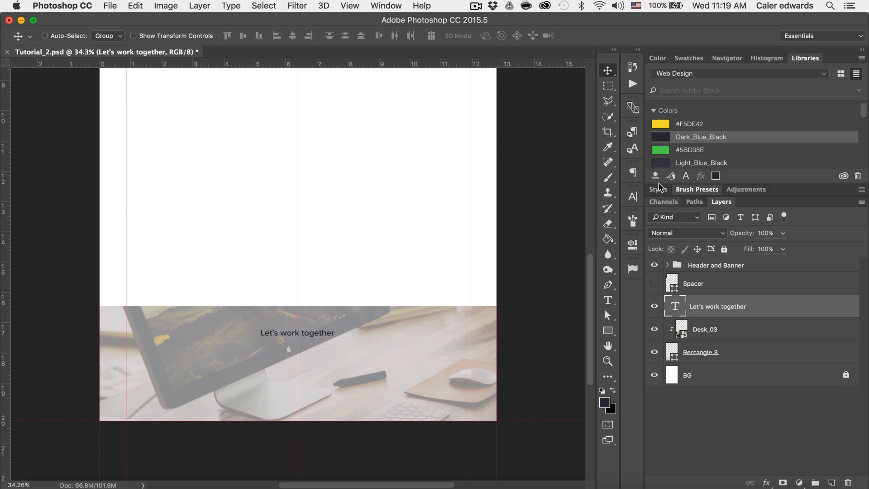
# Center-align the "Let's work together" text and realign it on the vertical center guide
pyautogui.click(632, 174)
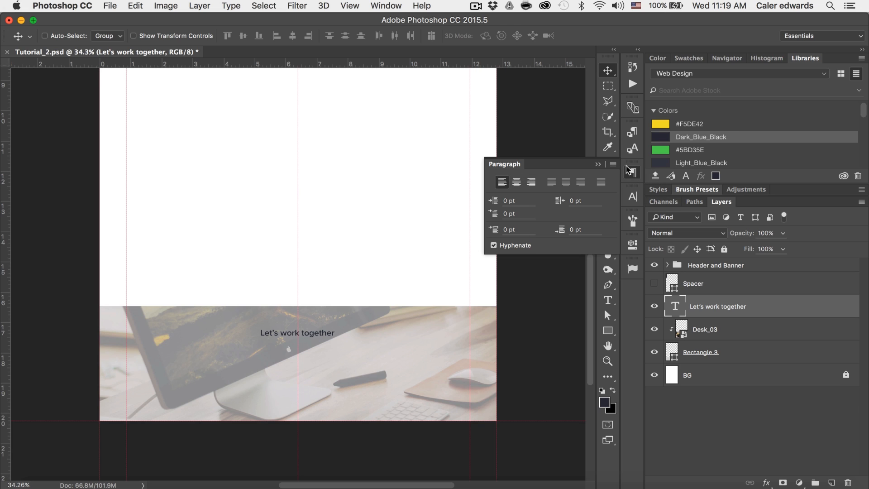
pyautogui.click(518, 183)
pyautogui.moveTo(216, 347); pyautogui.dragTo(256, 346)
pyautogui.moveTo(338, 327); pyautogui.dragTo(339, 328)
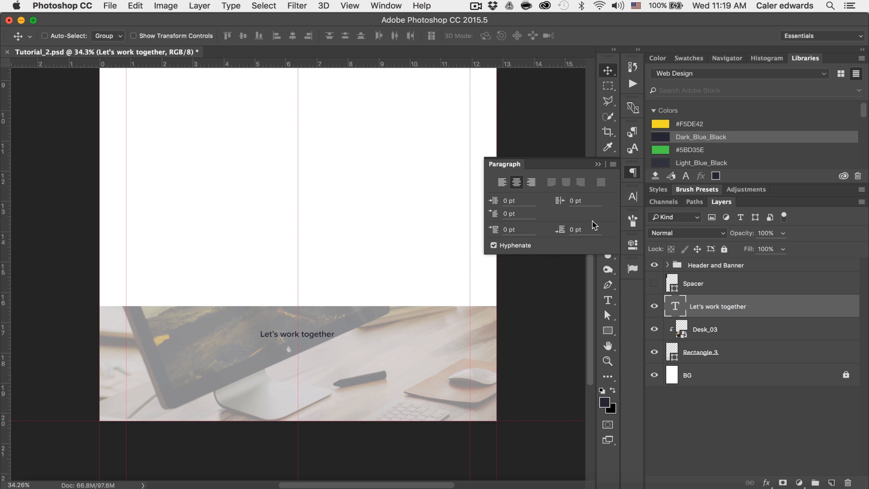
# Set the "Let's work together" heading to 30 pt Bold
pyautogui.click(626, 202)
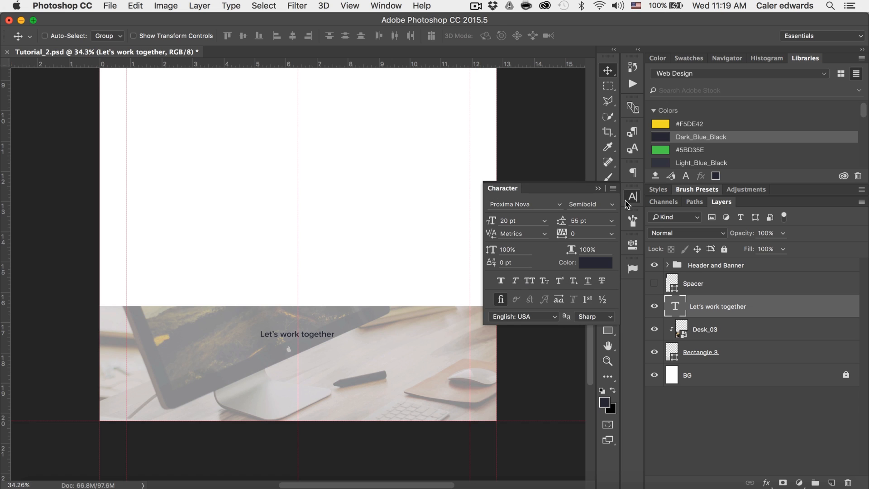
pyautogui.click(546, 222)
pyautogui.click(526, 325)
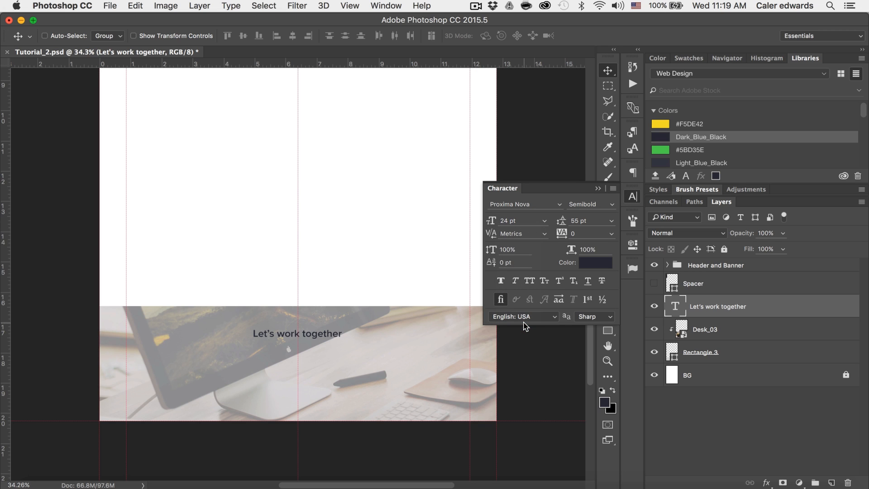
pyautogui.click(545, 221)
pyautogui.click(523, 330)
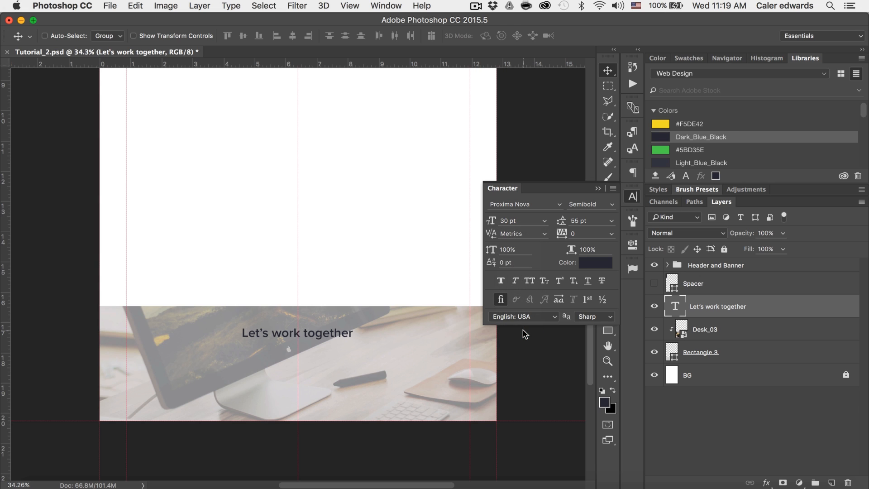
pyautogui.click(616, 207)
pyautogui.click(607, 214)
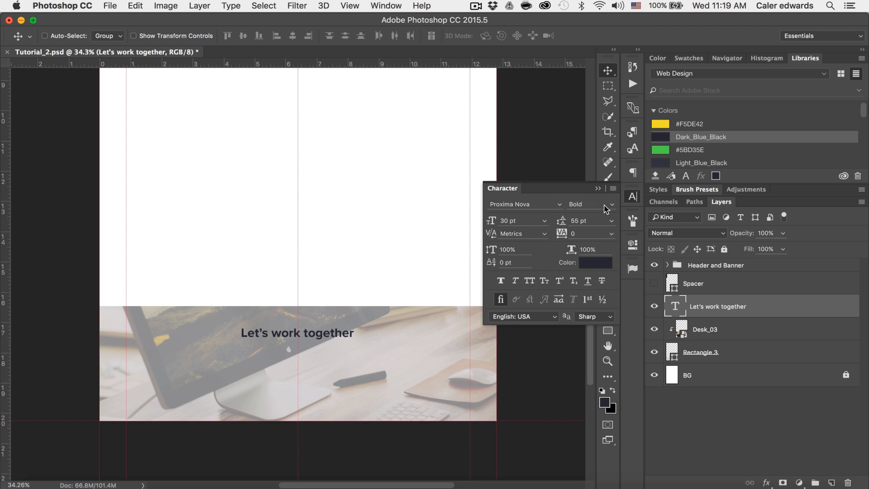
pyautogui.click(599, 189)
# Duplicate the "Let's work together" heading directly below the original
pyautogui.scroll(-2, 388, 258)
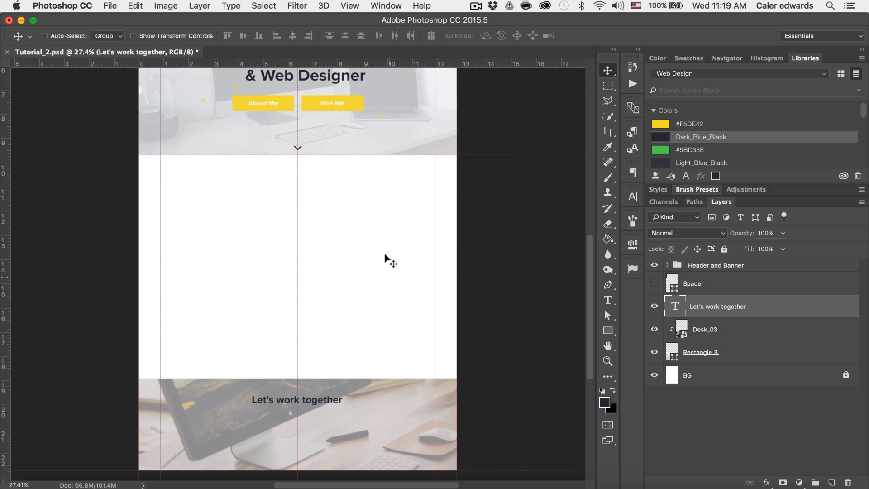
pyautogui.scroll(3, 386, 257)
pyautogui.scroll(-5, 385, 258)
pyautogui.scroll(3, 324, 285)
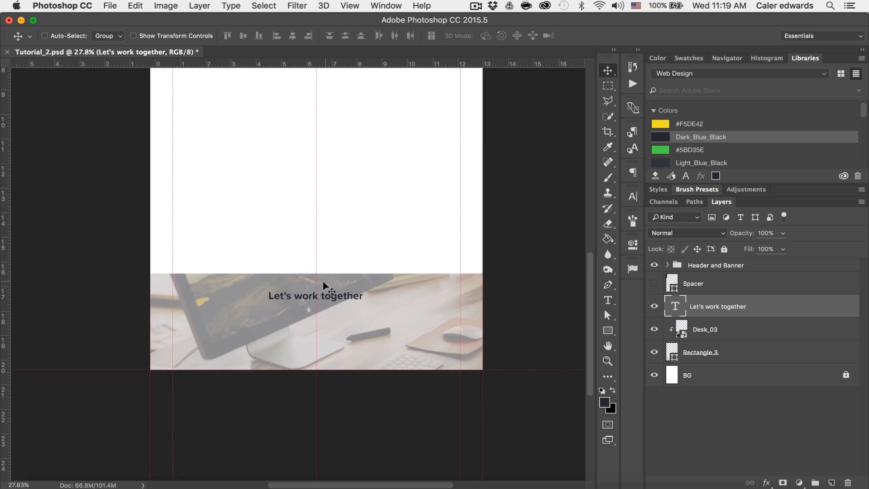
pyautogui.scroll(1, 324, 283)
pyautogui.moveTo(352, 307); pyautogui.dragTo(354, 325)
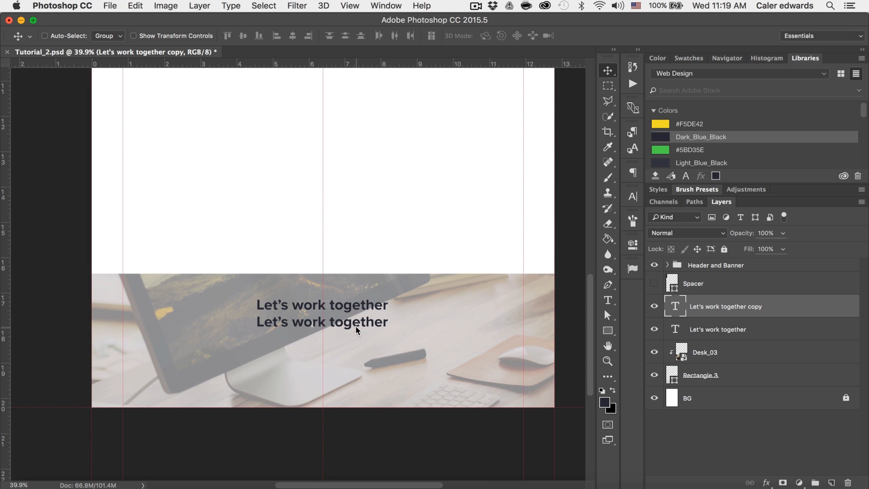
# Set the duplicated text line to Semibold at 24 pt
pyautogui.click(628, 202)
pyautogui.click(607, 208)
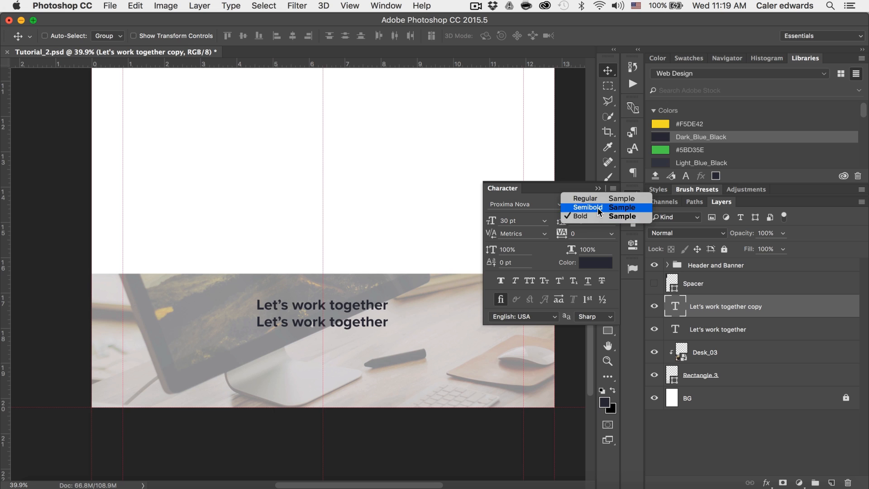
pyautogui.click(598, 208)
pyautogui.click(546, 224)
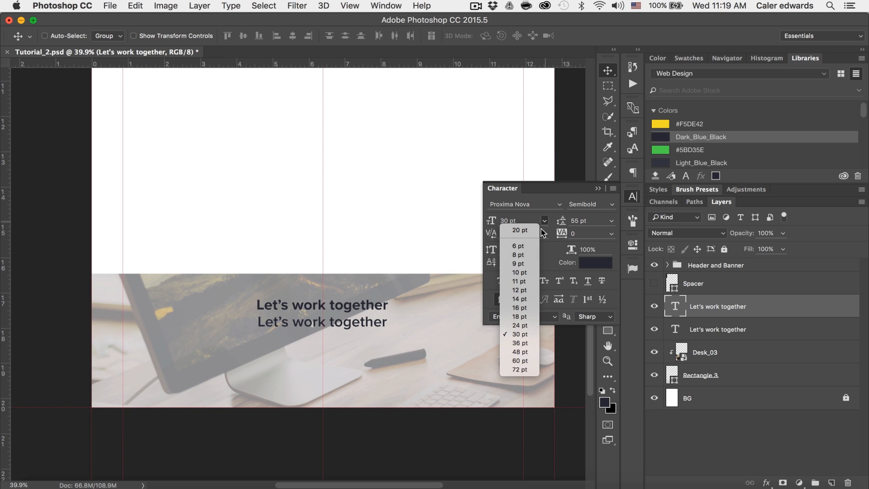
pyautogui.click(526, 300)
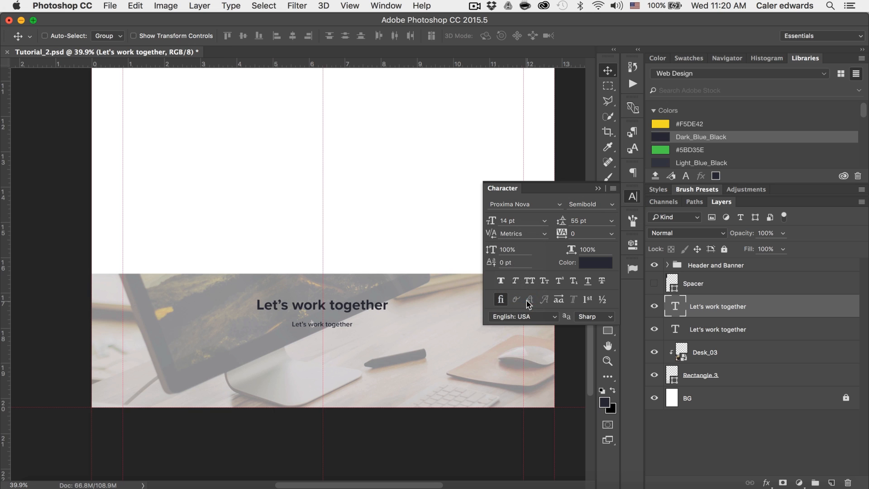
pyautogui.click(545, 222)
pyautogui.click(527, 325)
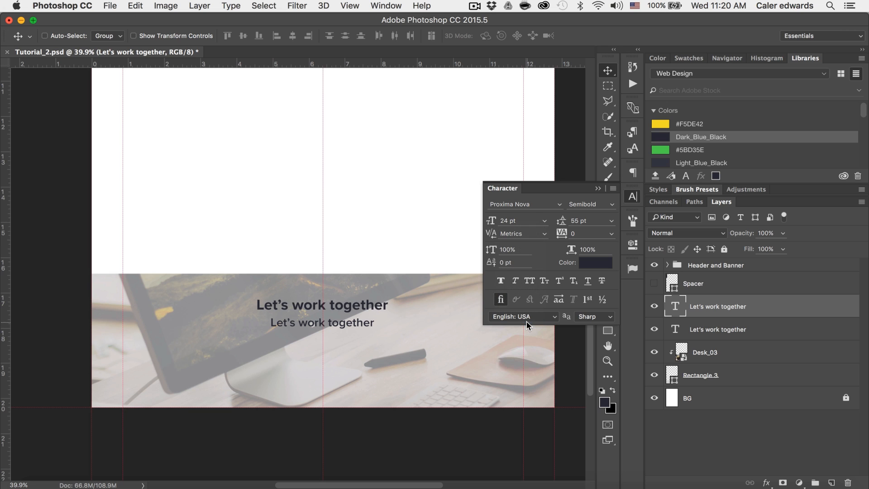
# Set the lower "Let's work together" text line to 18 pt
pyautogui.click(544, 222)
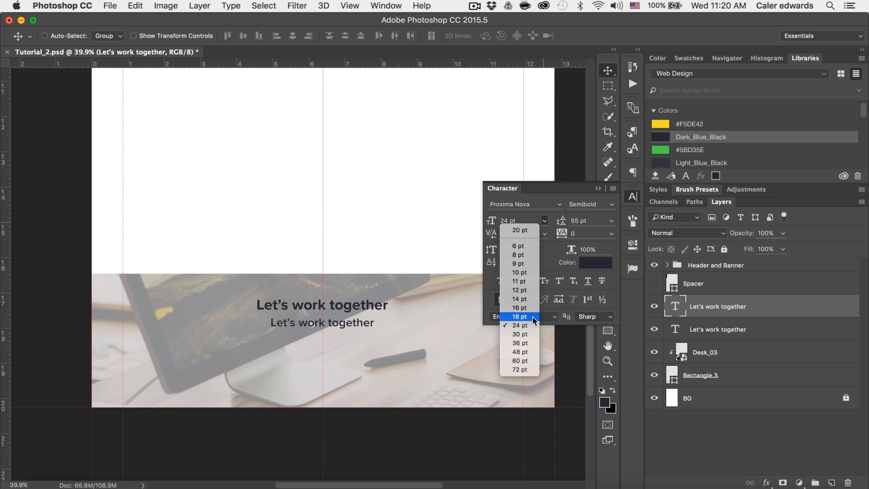
pyautogui.click(532, 316)
pyautogui.click(599, 189)
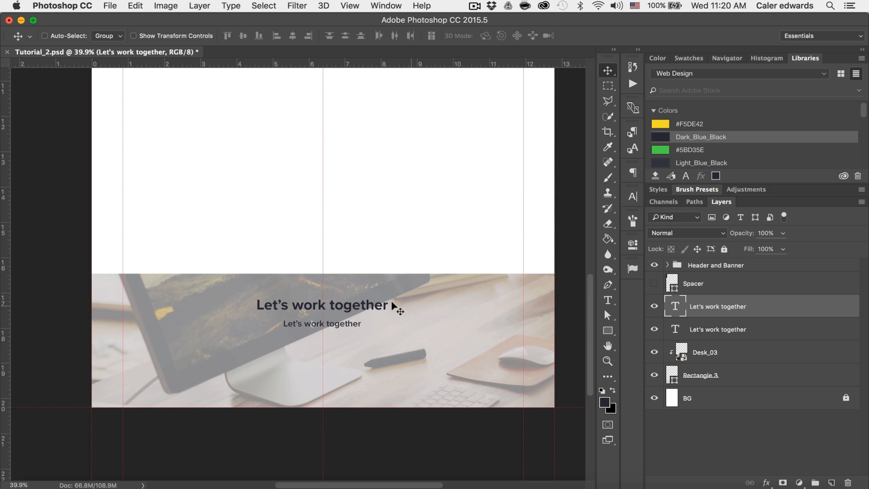
# Replace the wording of the lower text line with "We can build great things."
pyautogui.press('t')
pyautogui.tripleClick(296, 323)
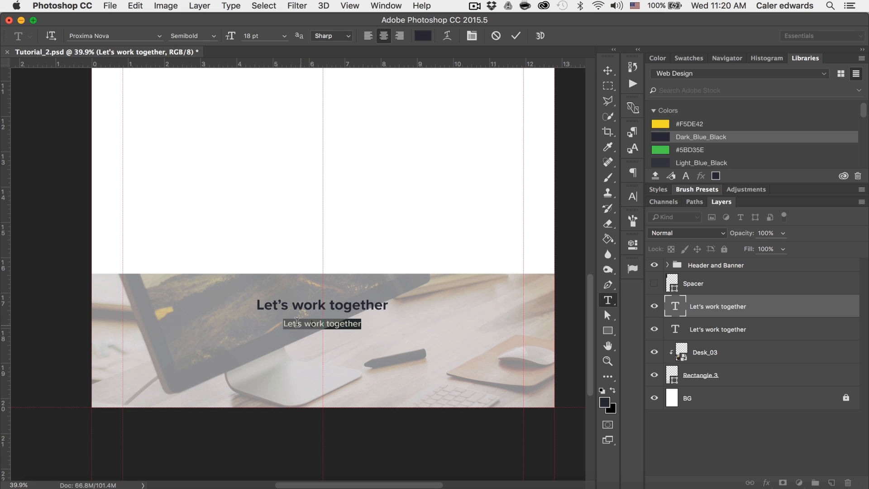
pyautogui.write('w')
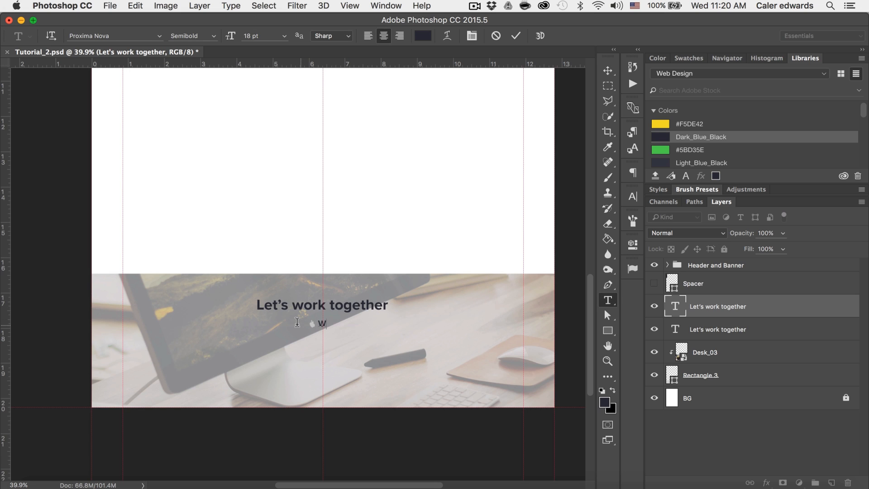
pyautogui.write('e can build great things')
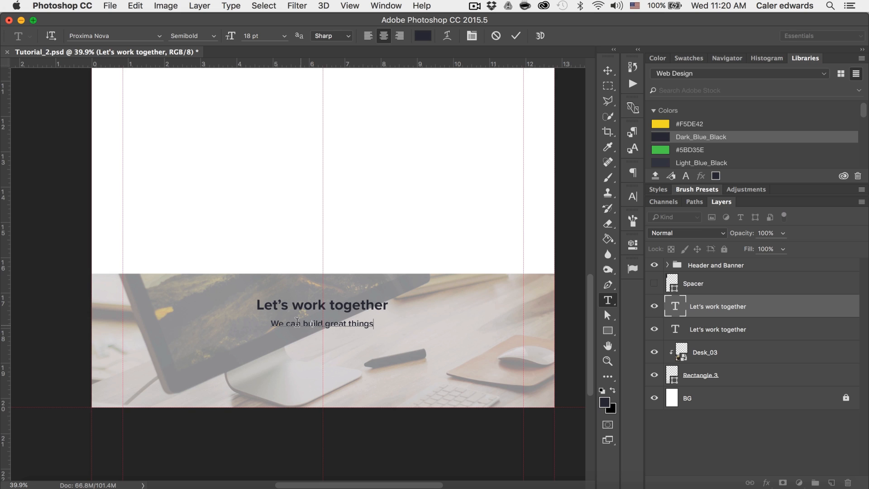
pyautogui.write('.')
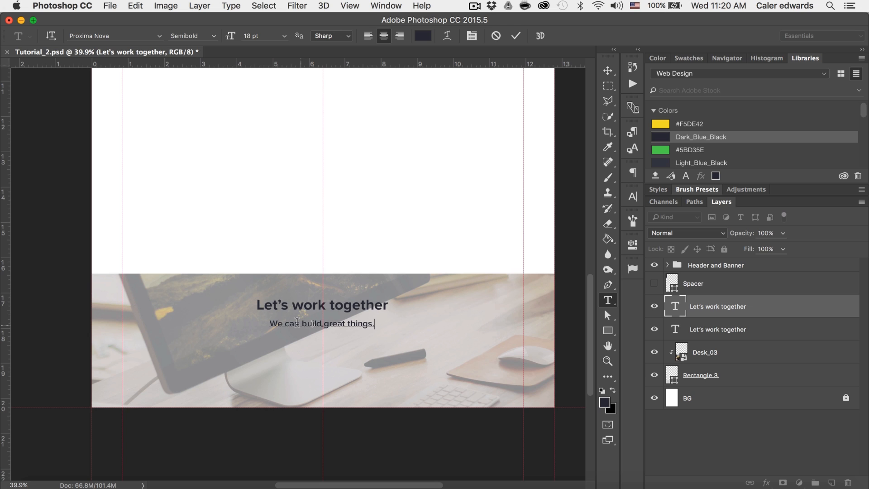
pyautogui.click(516, 36)
# Move the "We can build great things." line slightly closer to the heading and set its fill to 90%
pyautogui.press('v')
pyautogui.moveTo(355, 326); pyautogui.dragTo(349, 321)
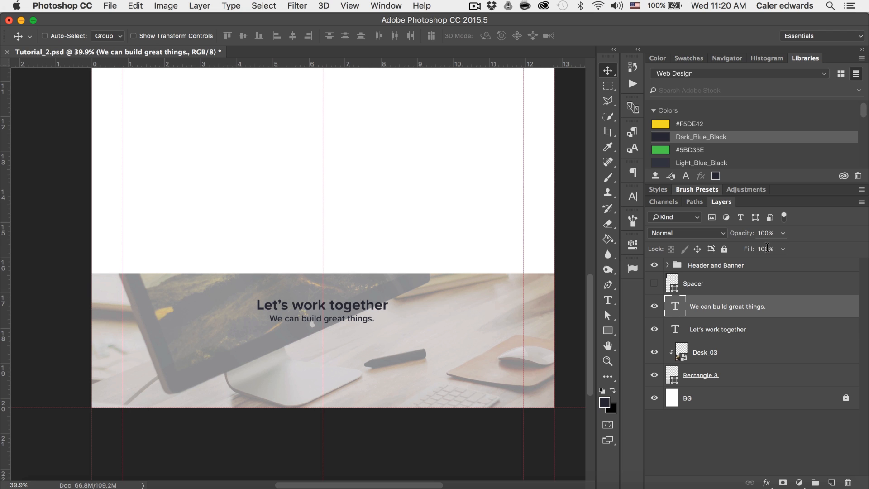
pyautogui.write('90')
pyautogui.scroll(5, 311, 382)
pyautogui.hscroll(3, 311, 384)
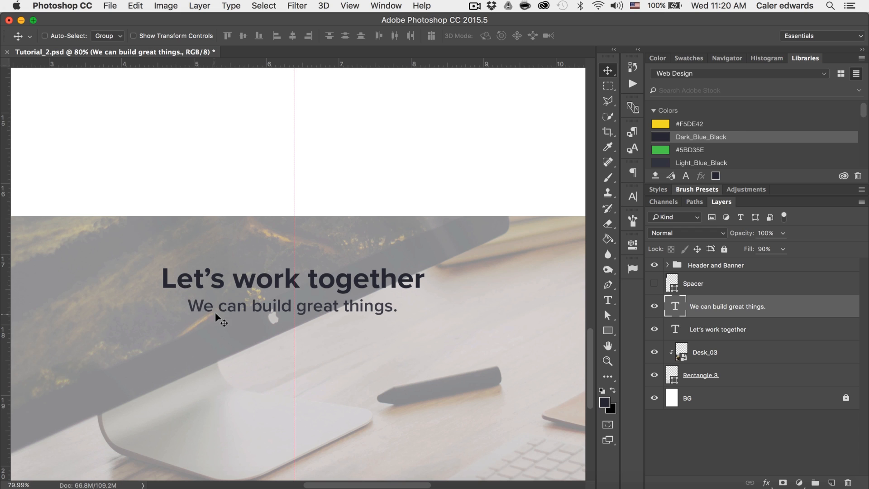
pyautogui.scroll(-5, 339, 379)
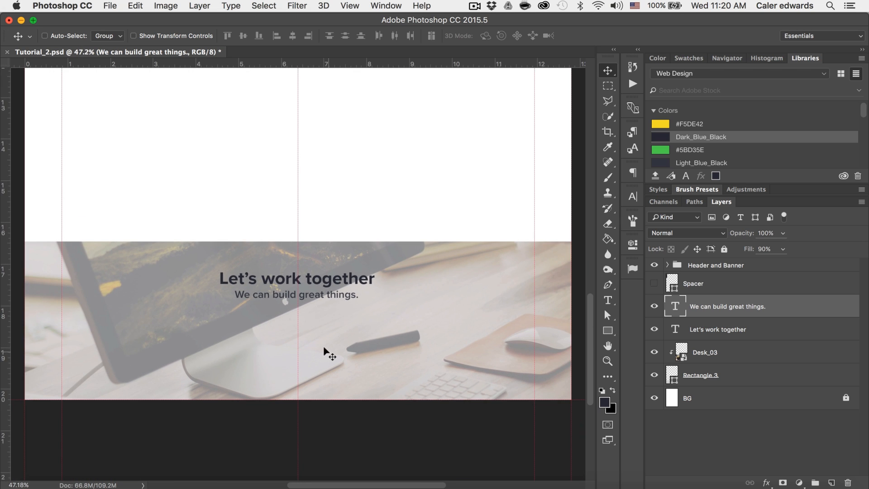
# Draw a circle about 535 px in diameter below the "We can build great things." line with the Ellipse tool
pyautogui.click(608, 330)
pyautogui.rightClick(607, 330)
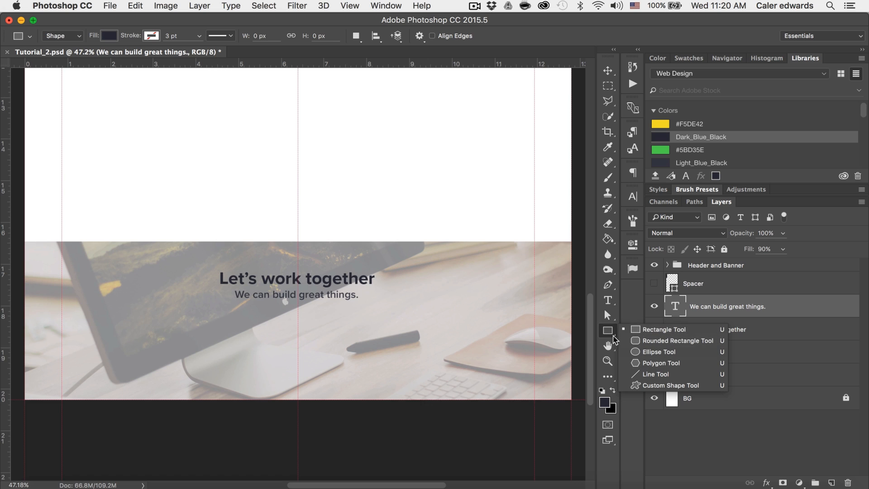
pyautogui.click(661, 357)
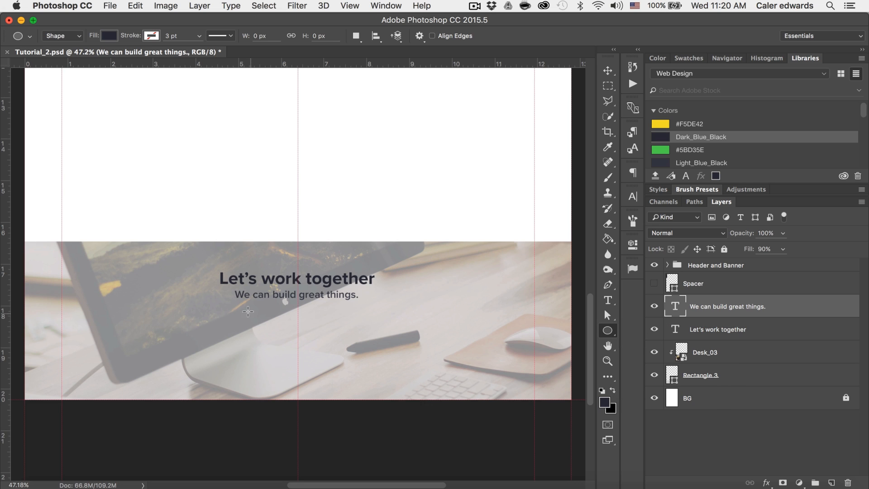
pyautogui.moveTo(240, 316); pyautogui.dragTo(345, 388)
# Recolor the circle with the #F5DE42 library yellow and center it on the vertical center guide below the text
pyautogui.click(597, 236)
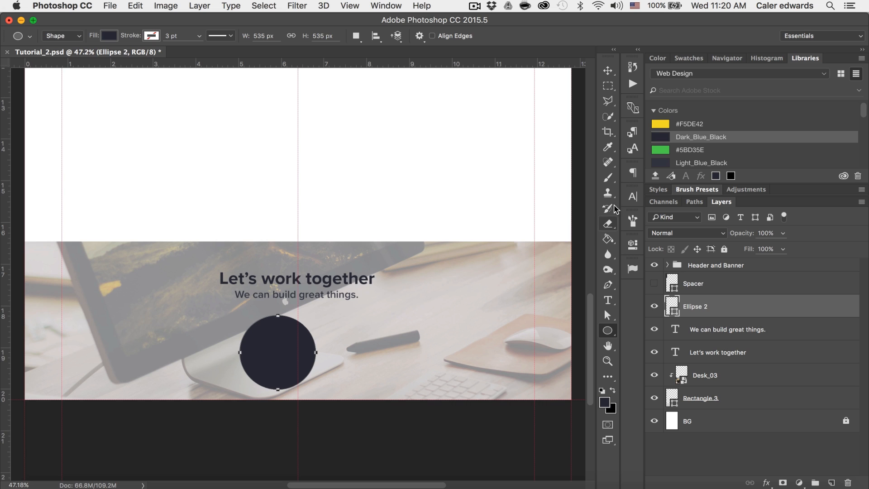
pyautogui.click(661, 124)
pyautogui.press('v')
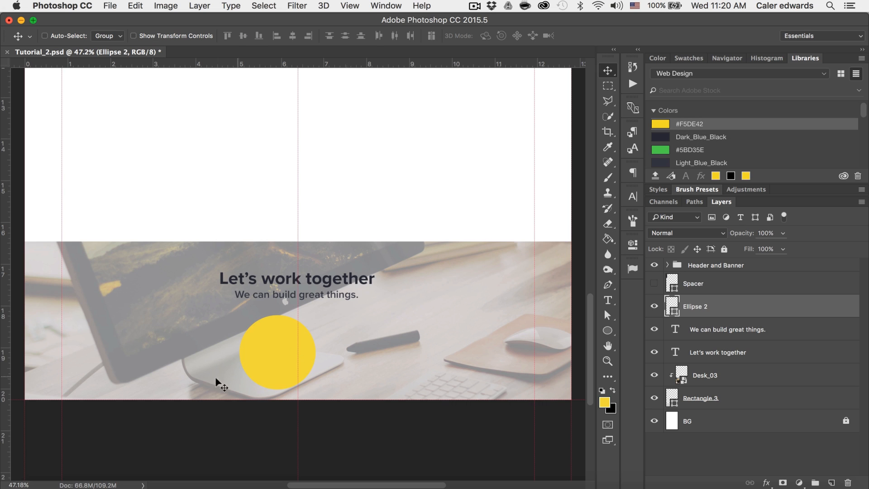
pyautogui.moveTo(261, 344); pyautogui.dragTo(282, 340)
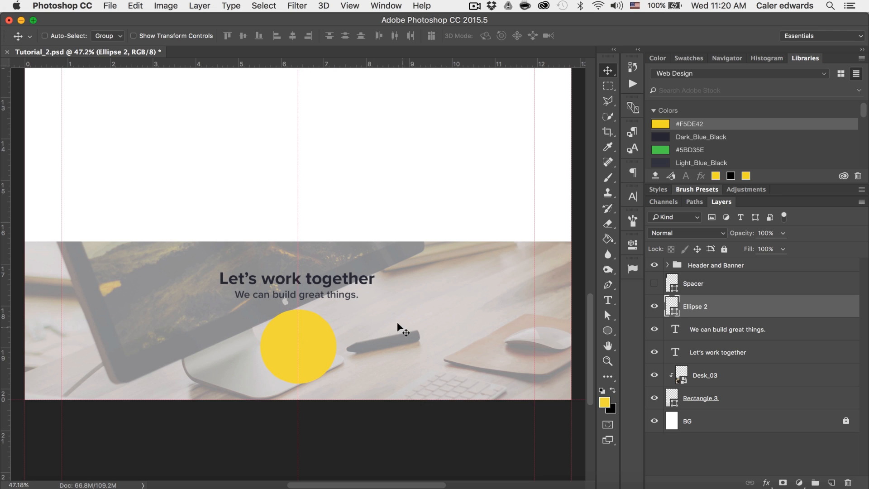
# Add a two-line text reading "Get in Touch" beside the yellow circle
pyautogui.press('t')
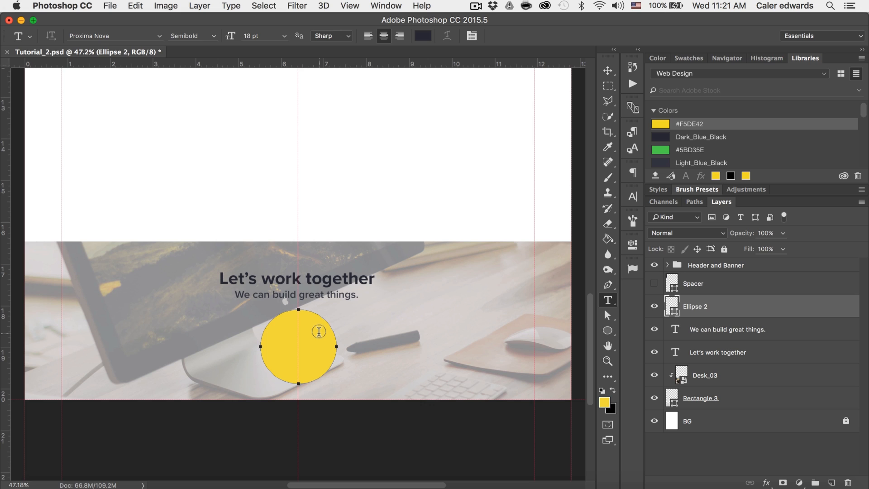
pyautogui.click(385, 316)
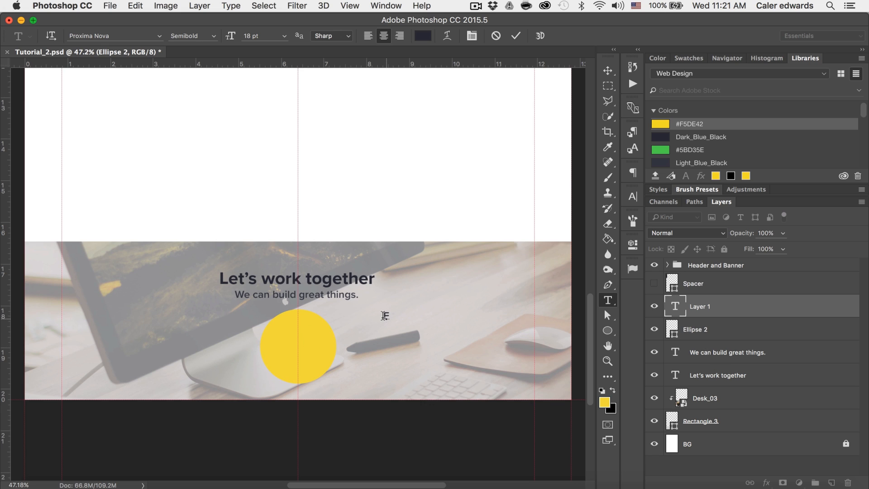
pyautogui.write('Get in ')
pyautogui.write('Touch')
pyautogui.click(516, 36)
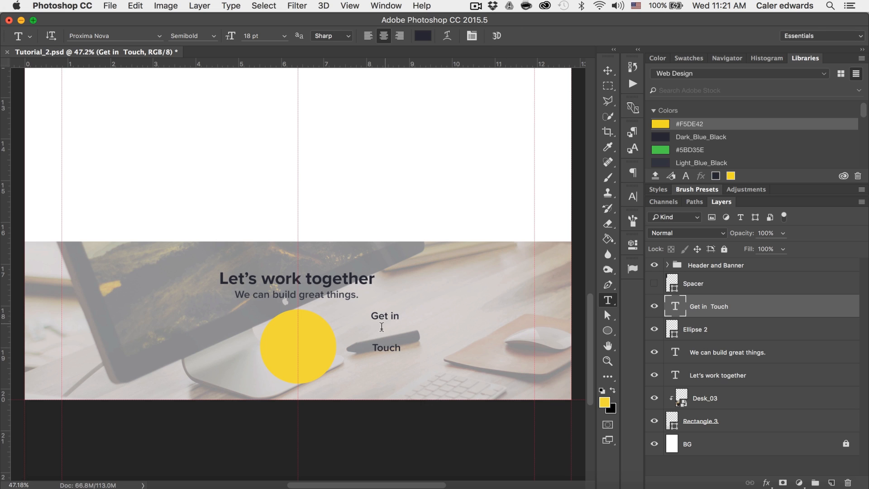
# Set the "Get in Touch" text to automatic leading and a 24 pt size
pyautogui.press('v')
pyautogui.click(633, 196)
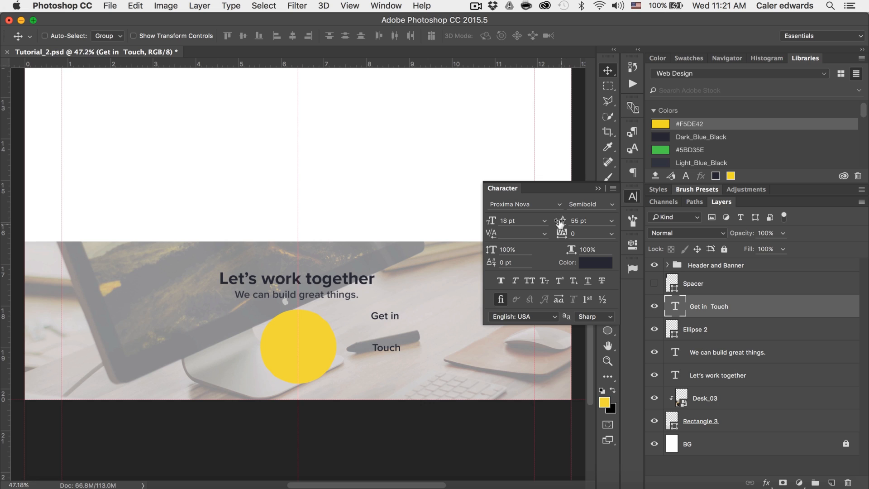
pyautogui.moveTo(561, 222); pyautogui.dragTo(559, 222)
pyautogui.click(611, 220)
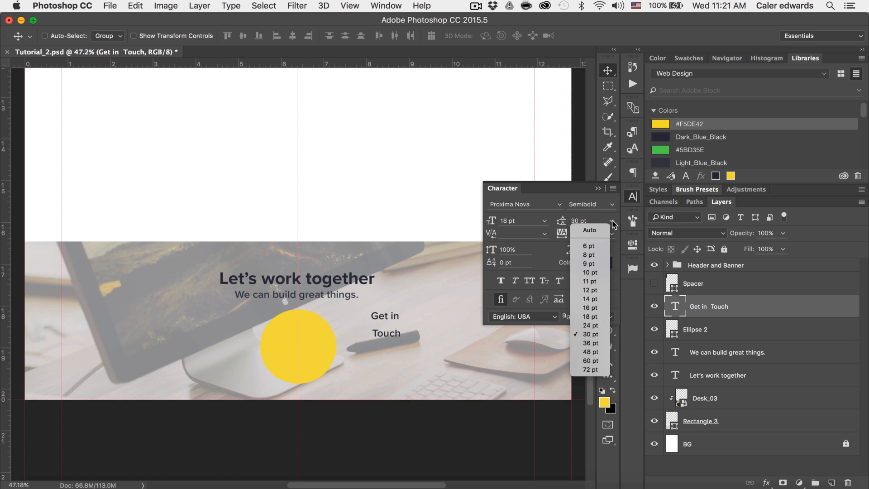
pyautogui.click(599, 227)
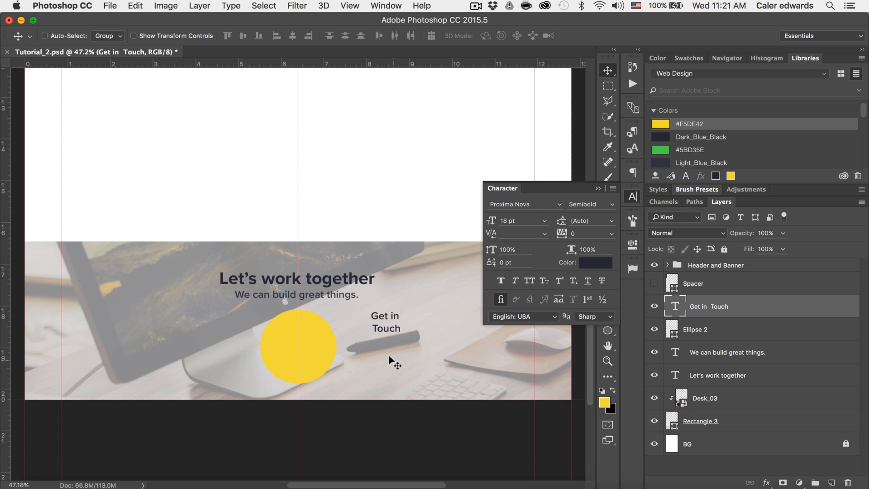
pyautogui.click(544, 220)
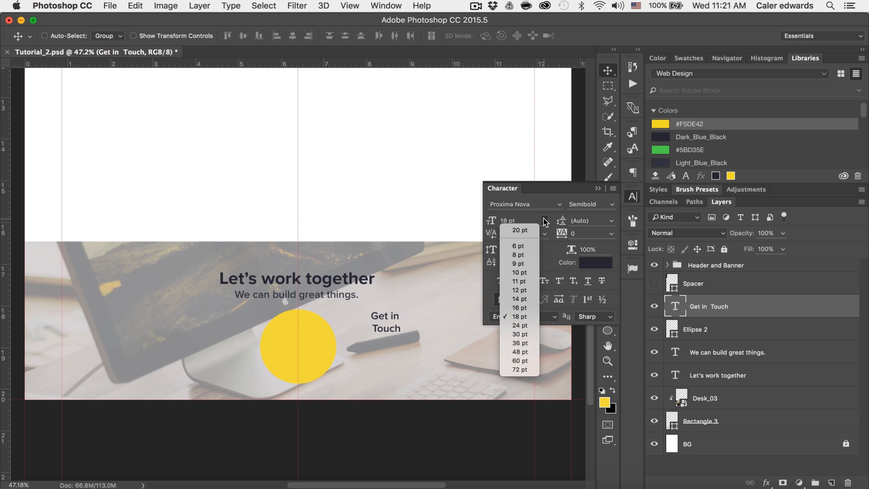
pyautogui.click(526, 325)
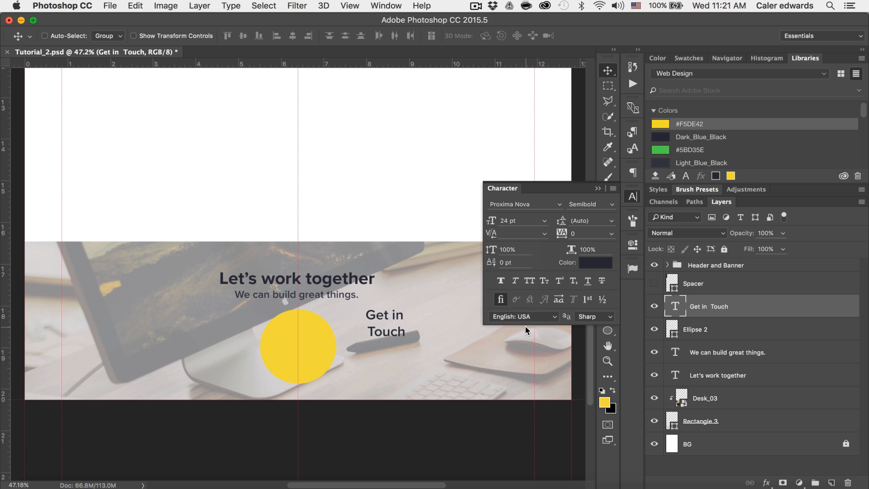
pyautogui.click(599, 188)
# Recolor the "Get in Touch" text with library white #FFFFFF and center it on the yellow circle
pyautogui.scroll(-3, 705, 131)
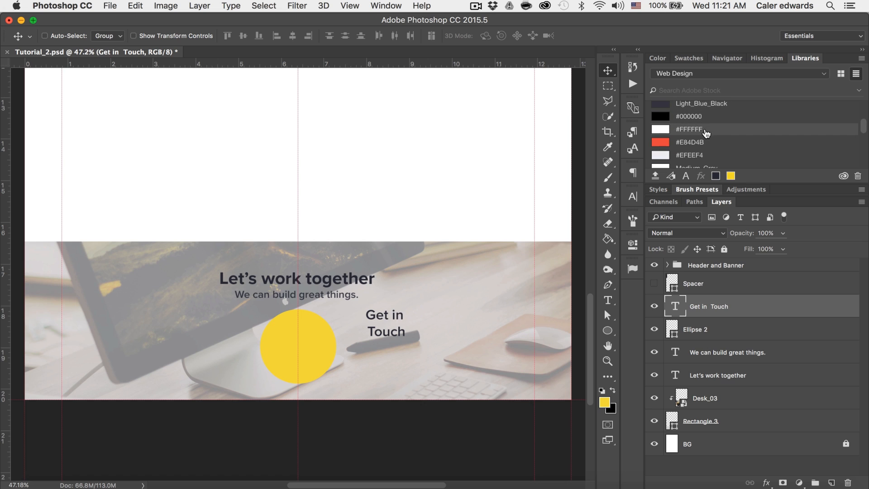
pyautogui.click(706, 132)
pyautogui.moveTo(346, 348); pyautogui.dragTo(299, 355)
# Hide the guides and set the fill of the Desk_03 photo layer to 25%
pyautogui.press('super+semicolon')
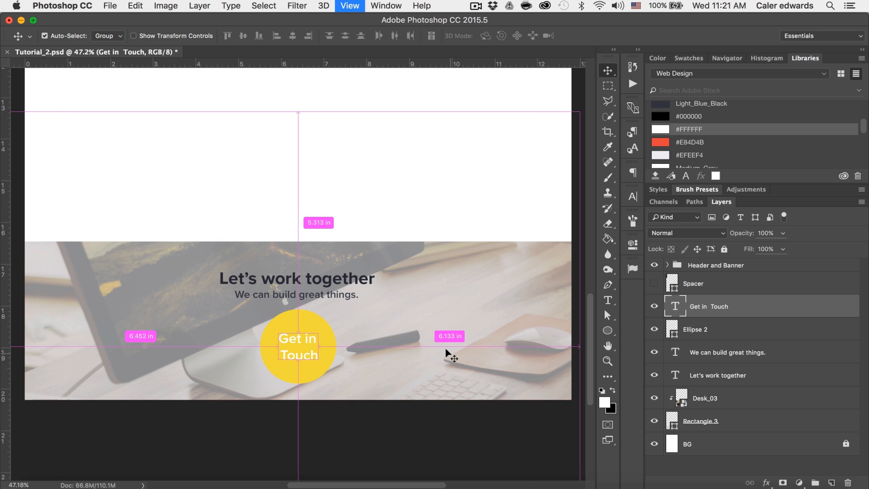
pyautogui.press('super+minus')
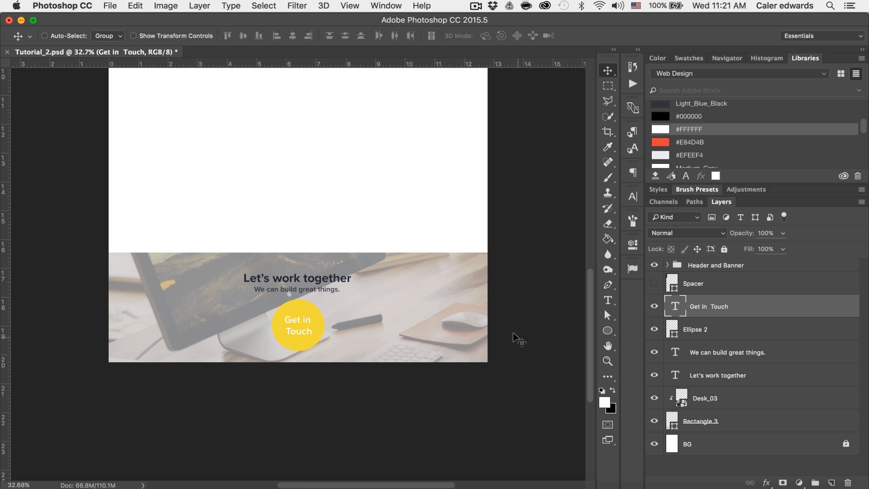
pyautogui.scroll(3, 514, 340)
pyautogui.press('super+minus')
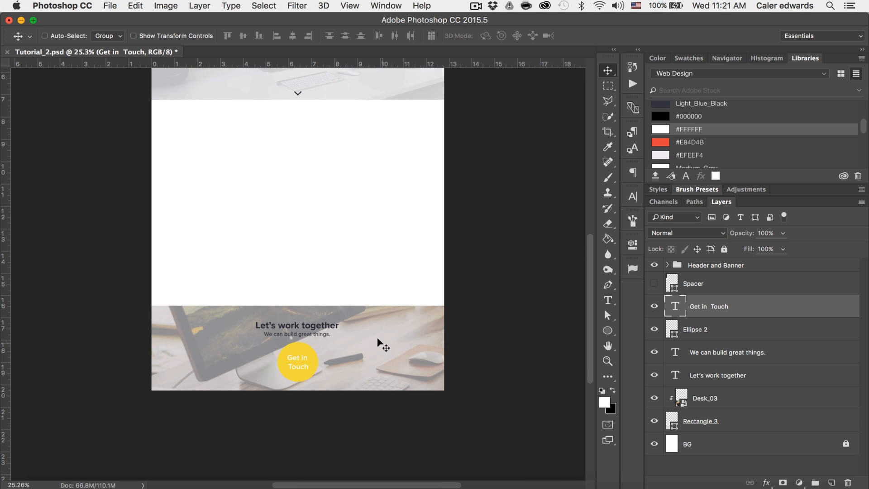
pyautogui.press('super+plus')
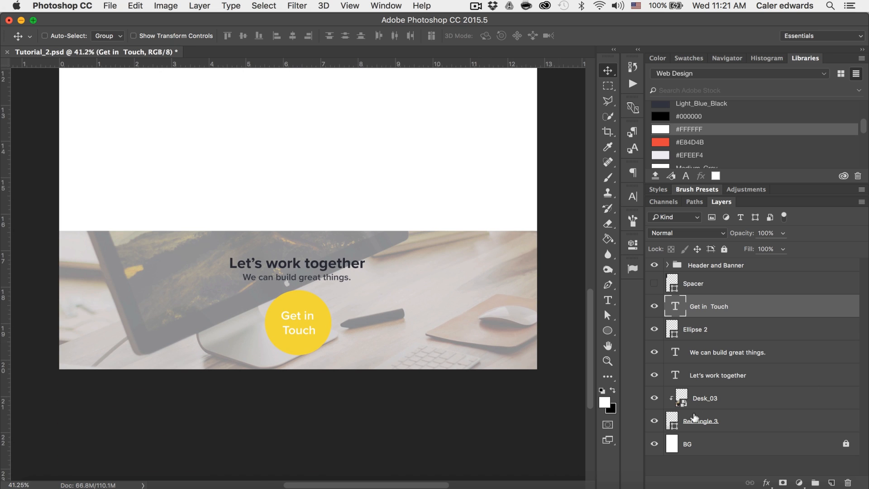
pyautogui.click(698, 395)
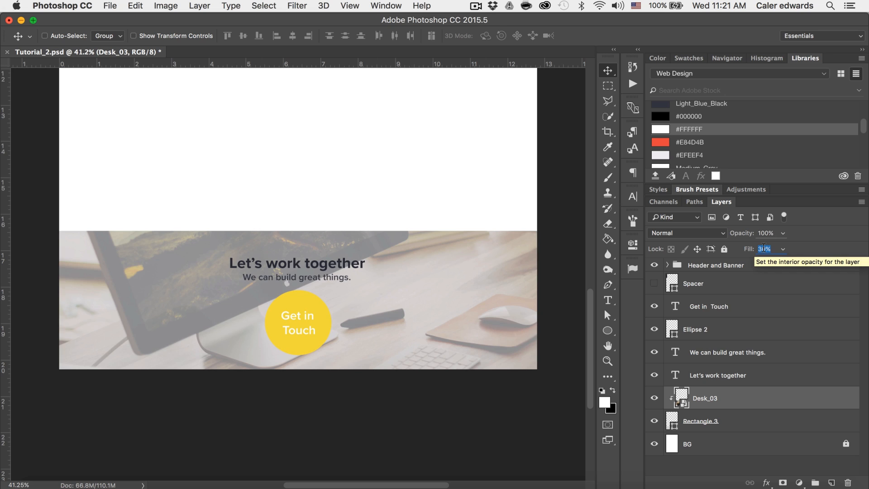
pyautogui.write('25')
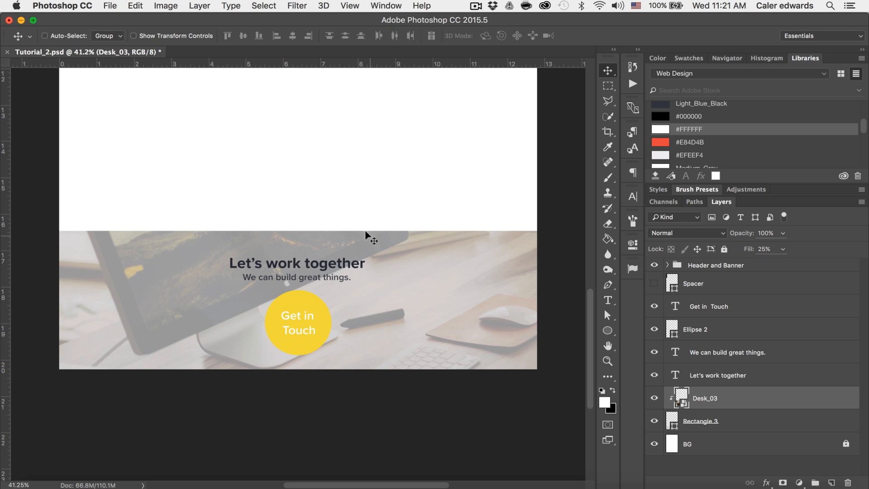
# Group the layers from Rectangle 3 up to the "Get in Touch" text and name the group Footer
pyautogui.scroll(-4, 366, 237)
pyautogui.scroll(3, 303, 305)
pyautogui.scroll(2, 302, 306)
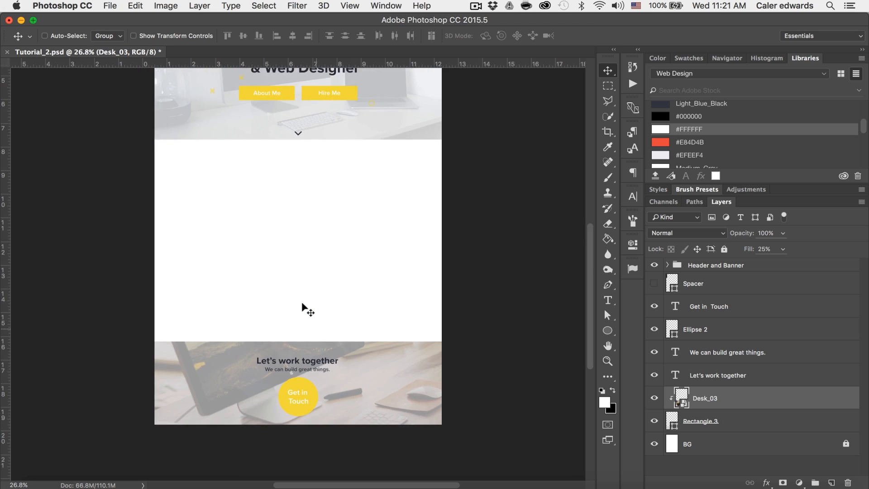
pyautogui.scroll(-3, 303, 306)
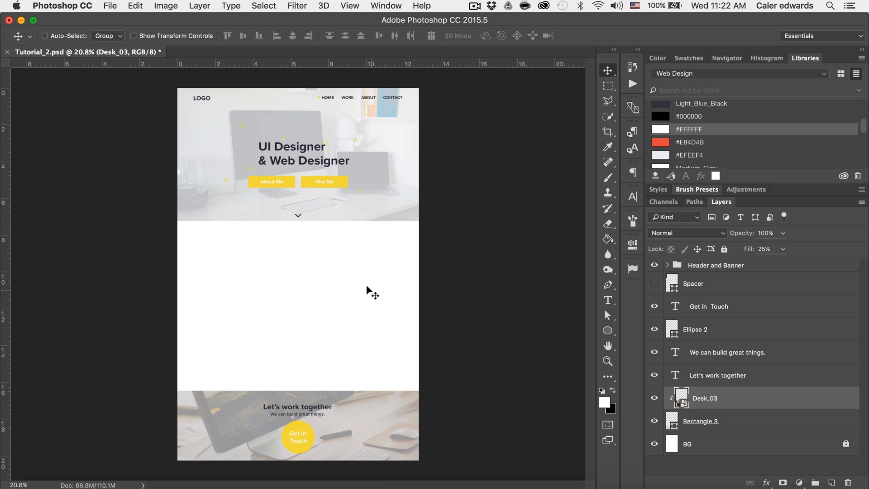
pyautogui.scroll(3, 306, 330)
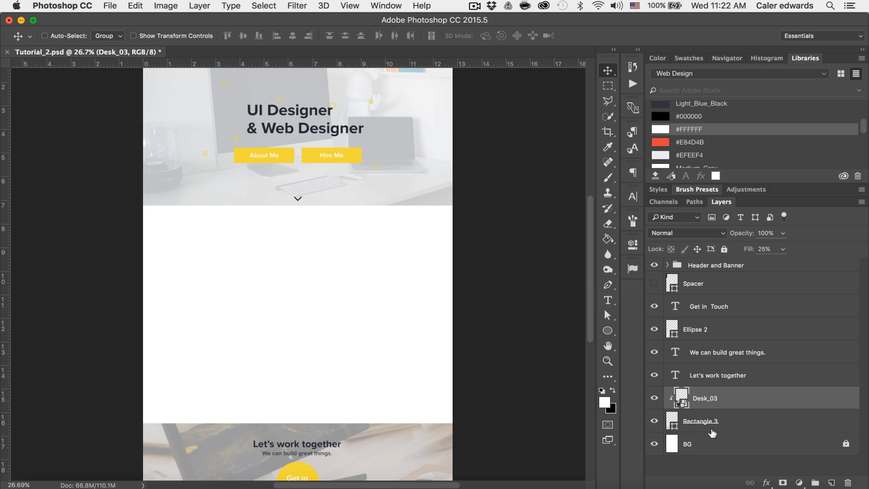
pyautogui.click(770, 422)
pyautogui.keyDown('shift'); pyautogui.click(712, 304); pyautogui.keyUp('shift')
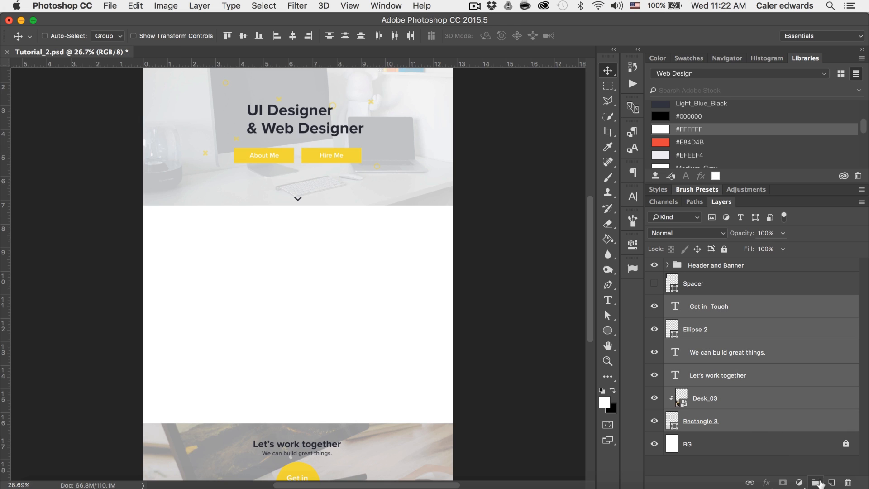
pyautogui.click(817, 483)
pyautogui.doubleClick(692, 302)
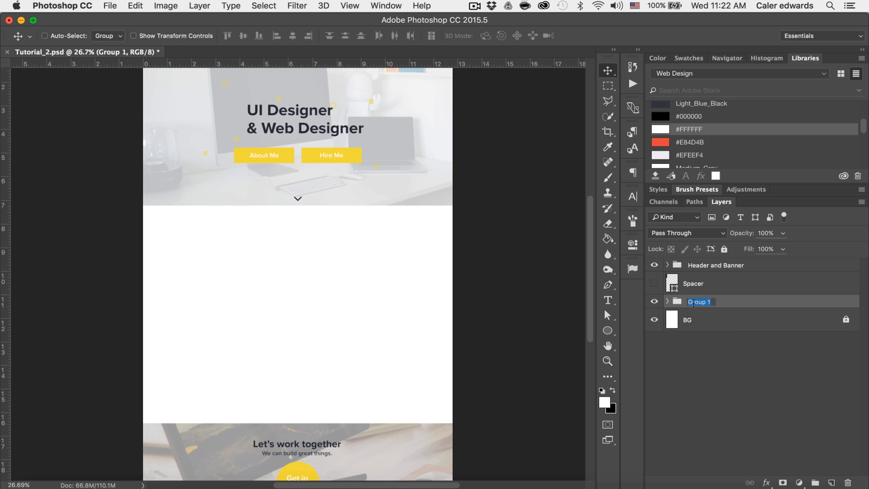
pyautogui.write('Footer')
pyautogui.press('Return')
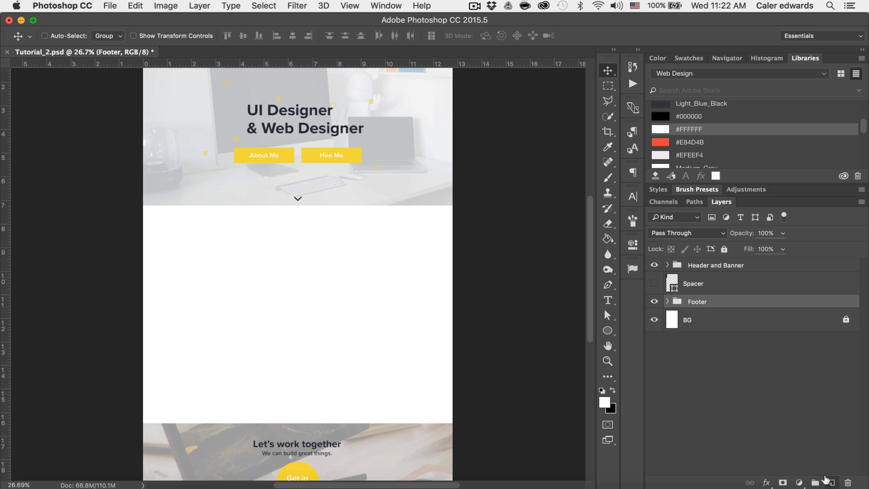
# Draw a rectangle about 2416 by 1192 px in the blank middle area above the Footer group and fill it with library color Dark_Blue_Black
pyautogui.click(832, 482)
pyautogui.moveTo(608, 331); pyautogui.dragTo(660, 332)
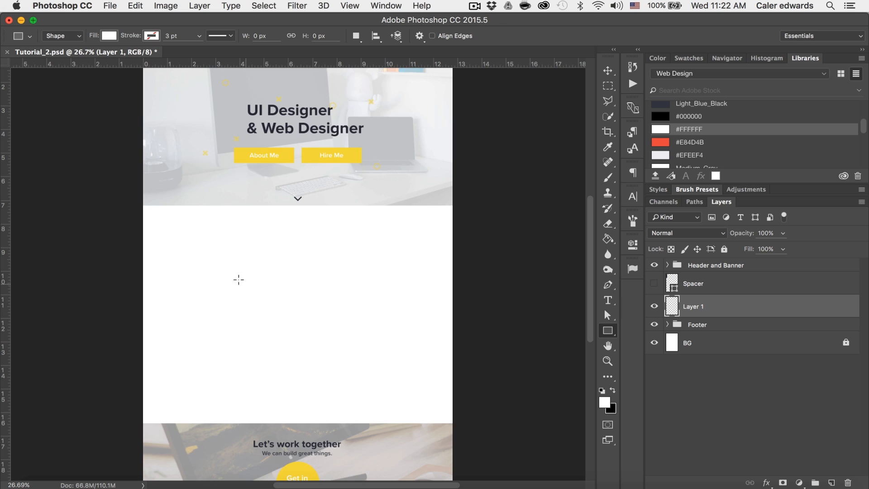
pyautogui.moveTo(206, 247); pyautogui.dragTo(400, 339)
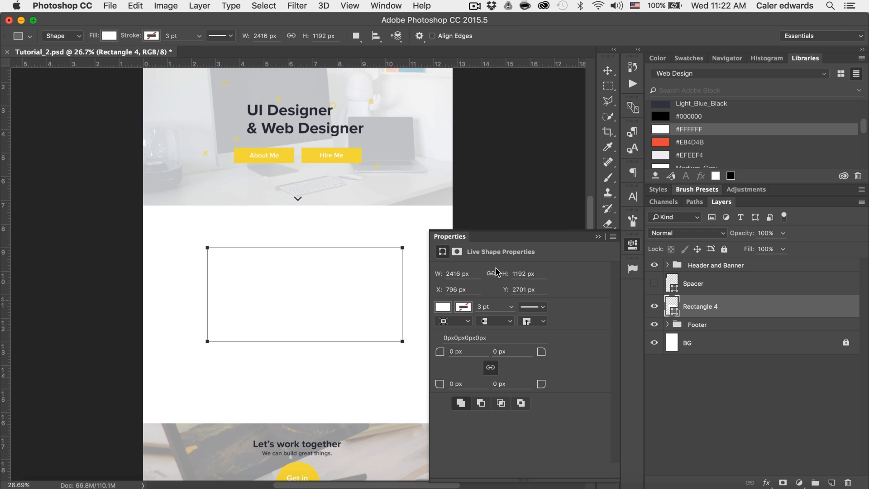
pyautogui.scroll(3, 663, 117)
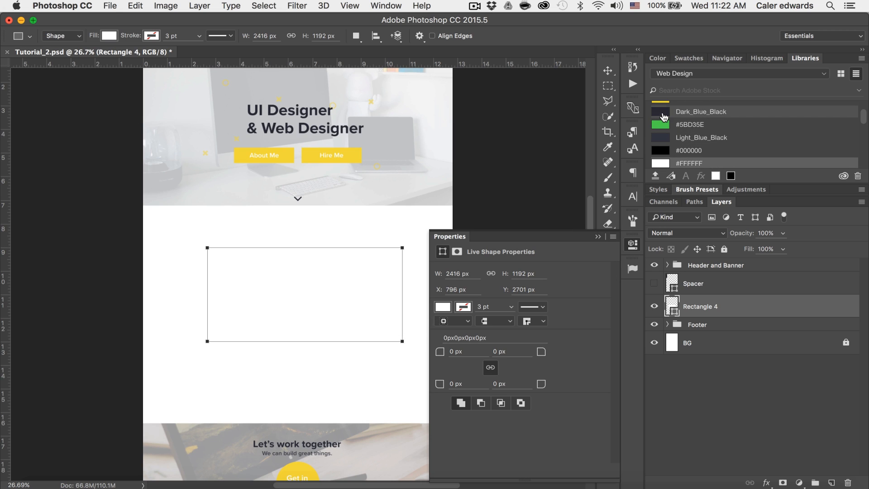
pyautogui.click(664, 117)
pyautogui.click(596, 238)
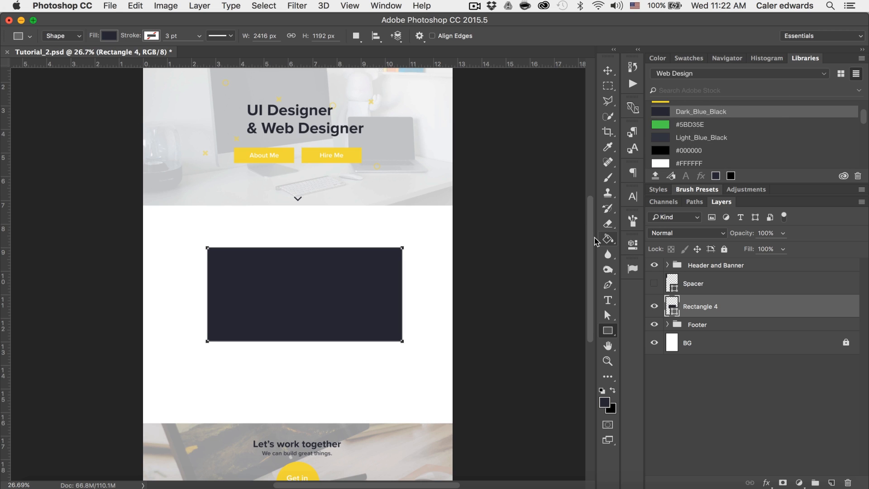
# Move the dark rectangle to the center of the white area between the banner and the footer
pyautogui.press('v')
pyautogui.moveTo(337, 306); pyautogui.dragTo(329, 322)
pyautogui.scroll(2, 326, 309)
pyautogui.scroll(-2, 326, 309)
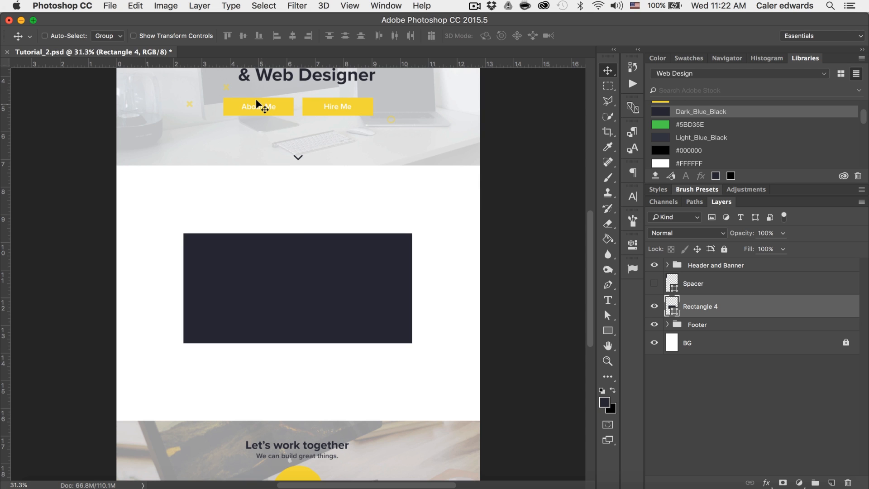
pyautogui.scroll(-5, 316, 244)
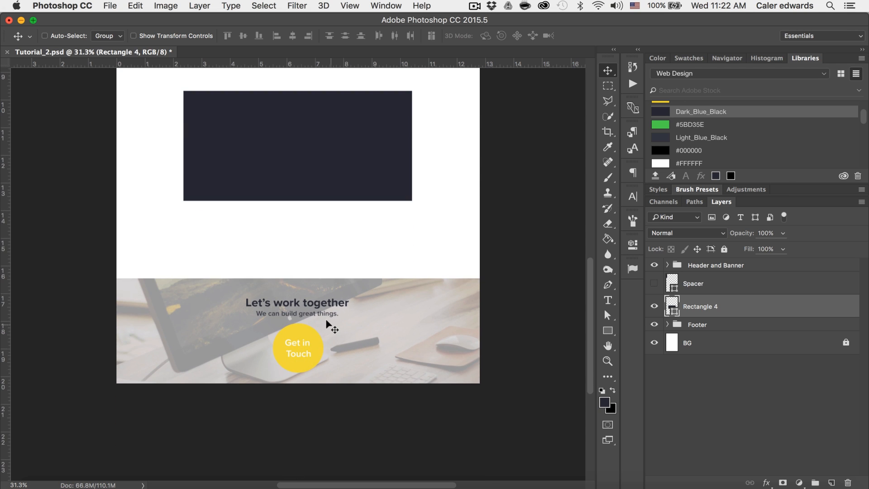
pyautogui.scroll(6, 326, 319)
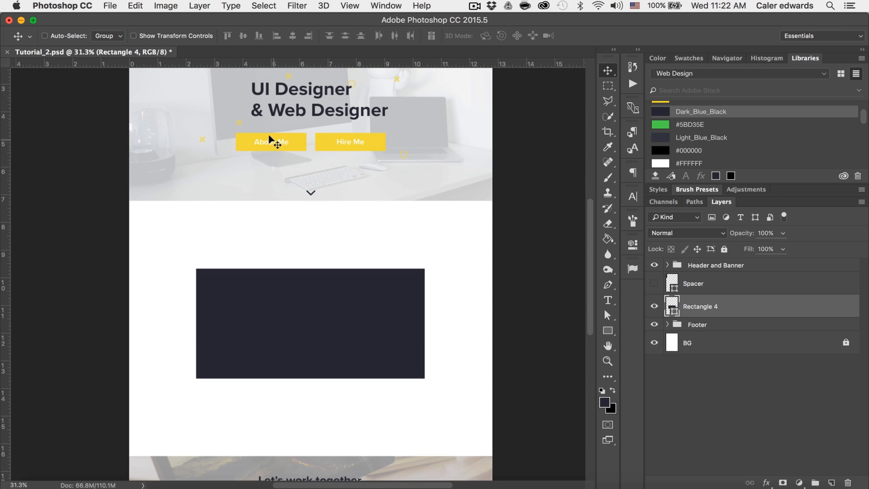
# Duplicate the Hire Button group, move the copy directly above Rectangle 4 in the layer order, and place it over the rectangle's lower-right edge
pyautogui.click(667, 264)
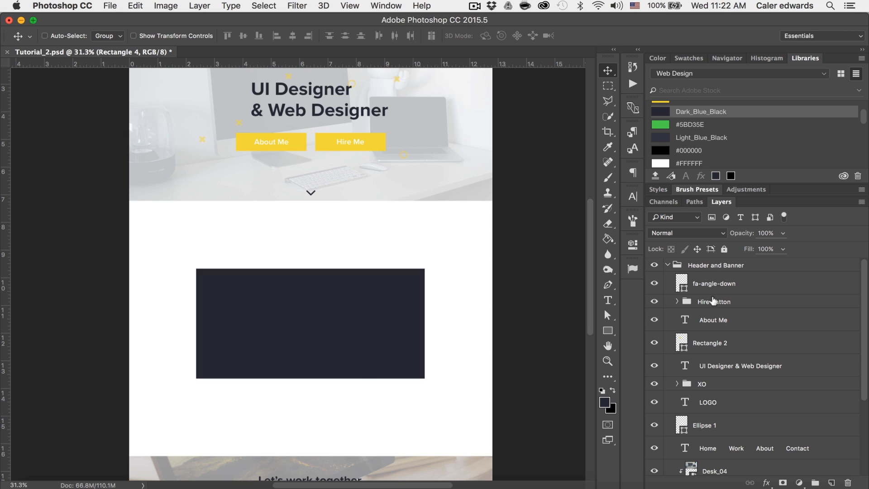
pyautogui.moveTo(713, 301); pyautogui.dragTo(832, 483)
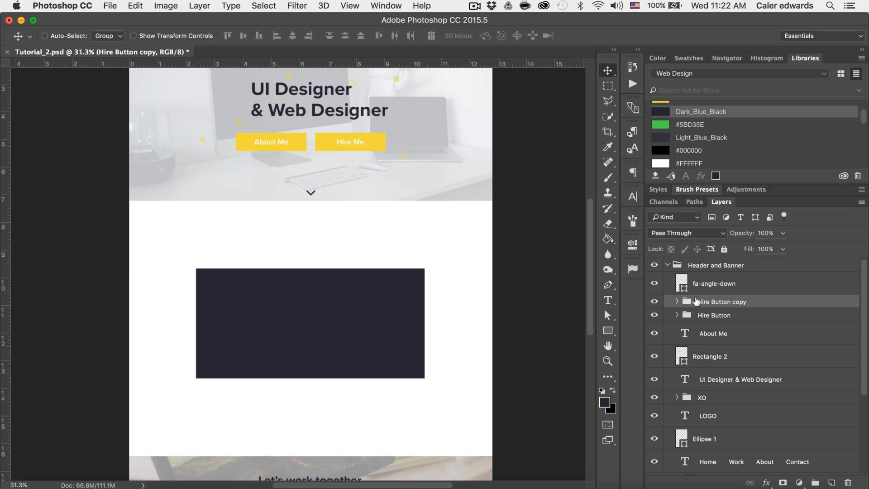
pyautogui.moveTo(697, 302); pyautogui.dragTo(696, 261)
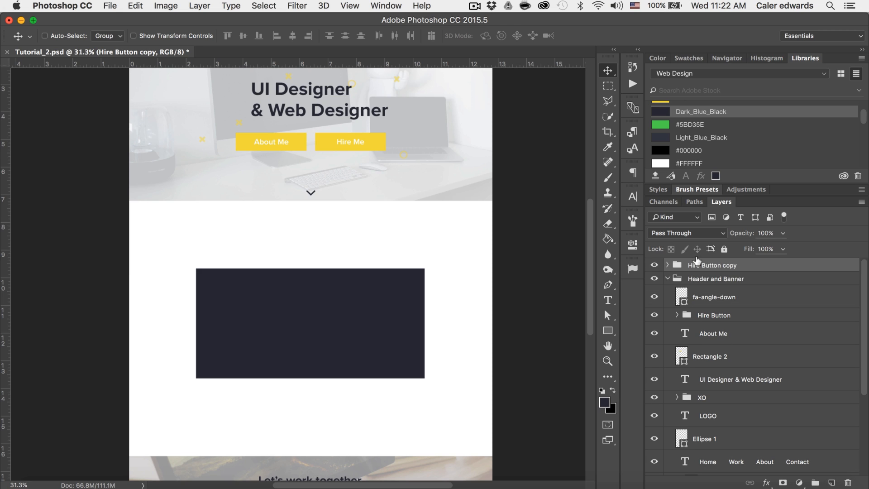
pyautogui.click(666, 278)
pyautogui.moveTo(694, 261); pyautogui.dragTo(694, 302)
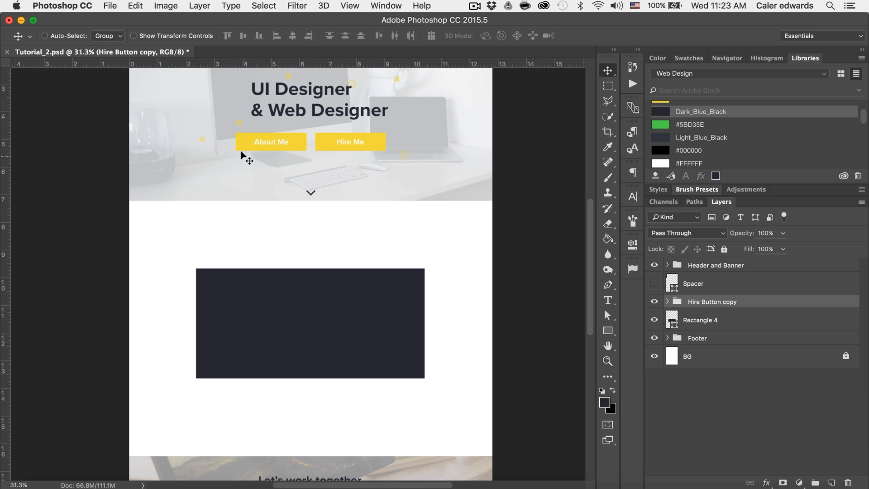
pyautogui.moveTo(350, 143); pyautogui.dragTo(373, 378)
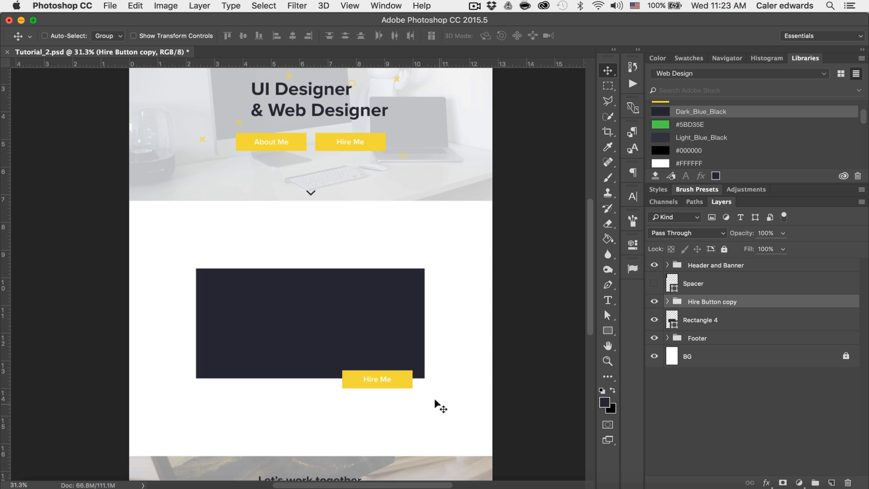
# Change the copied button's text to "My Work"
pyautogui.press('t')
pyautogui.doubleClick(373, 380)
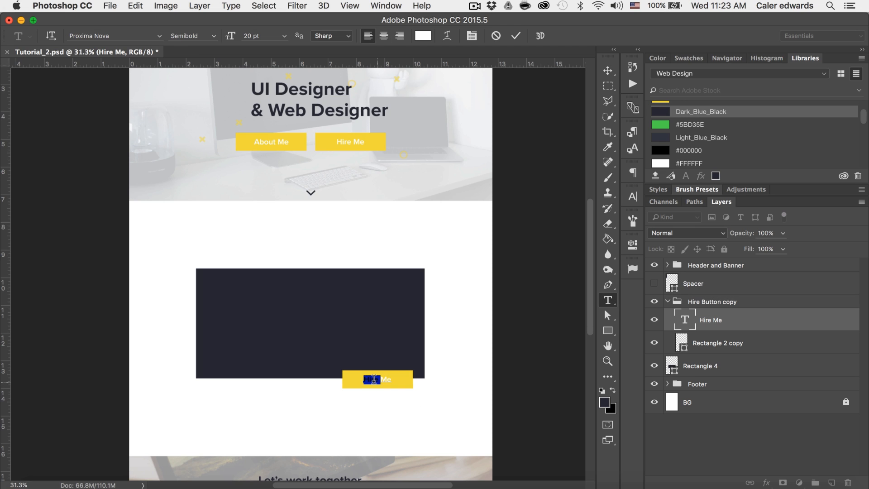
pyautogui.click(374, 379)
pyautogui.click(516, 36)
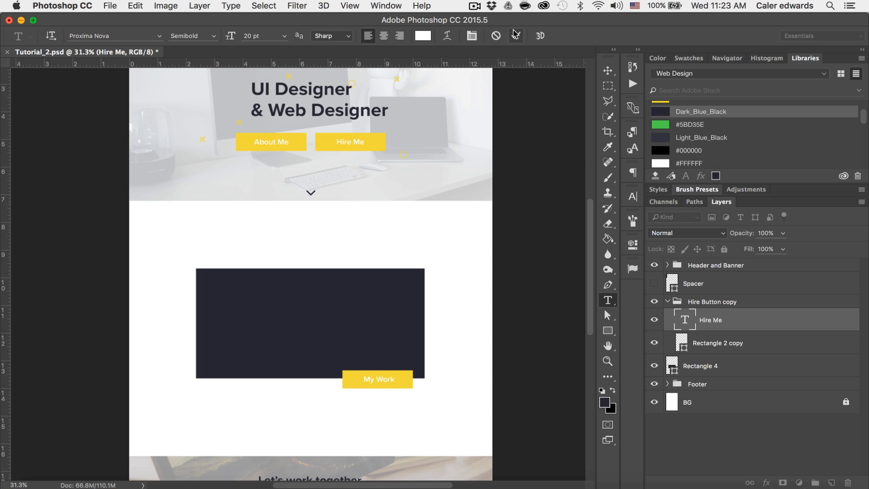
pyautogui.press('v')
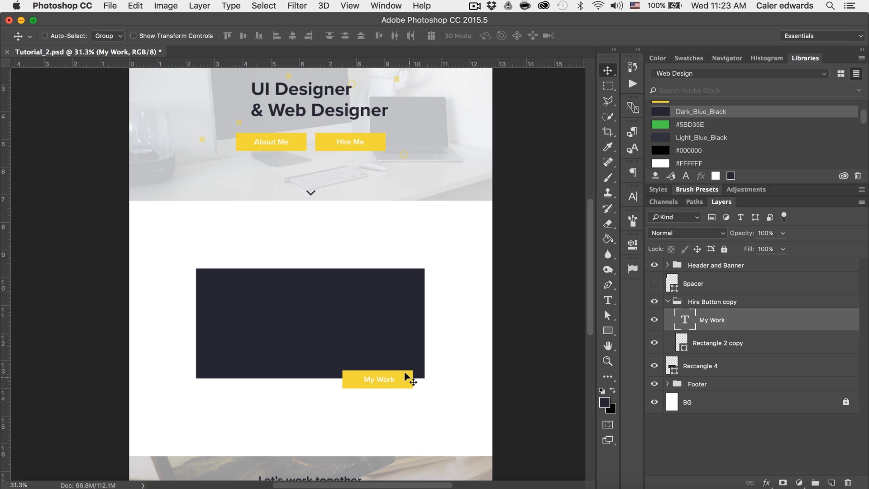
# Center the "My Work" text on its yellow button
pyautogui.scroll(3, 404, 372)
pyautogui.scroll(-3, 406, 396)
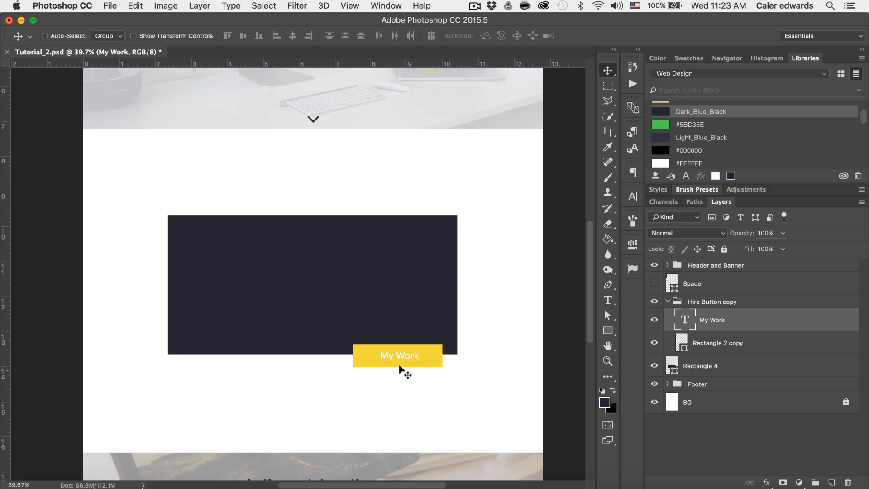
pyautogui.moveTo(400, 366); pyautogui.dragTo(398, 369)
pyautogui.scroll(-3, 481, 376)
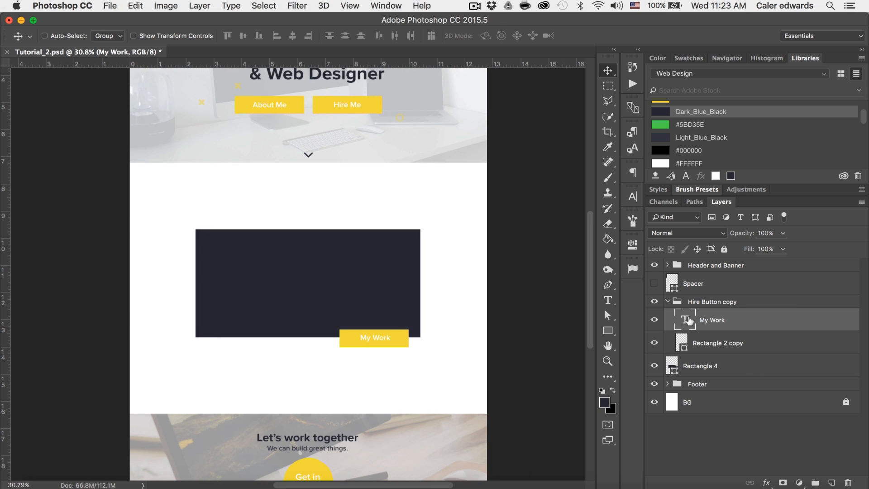
pyautogui.keyDown('super'); pyautogui.click(773, 342); pyautogui.keyUp('super')
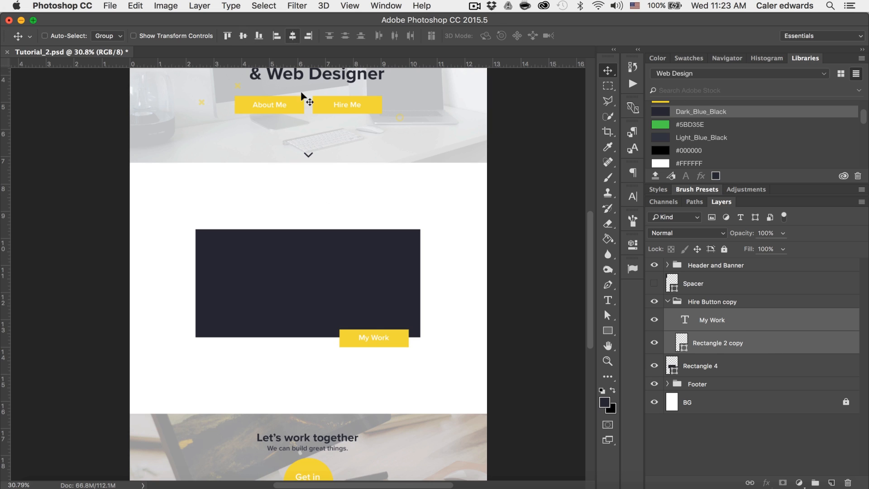
# Add the text "400+ Projects" just above the upper-left part of the dark rectangle
pyautogui.press('super+minus')
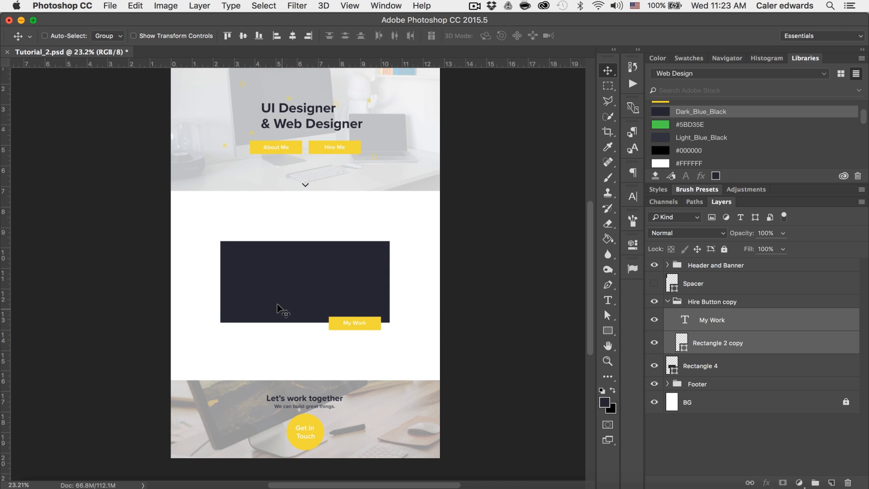
pyautogui.scroll(5, 277, 304)
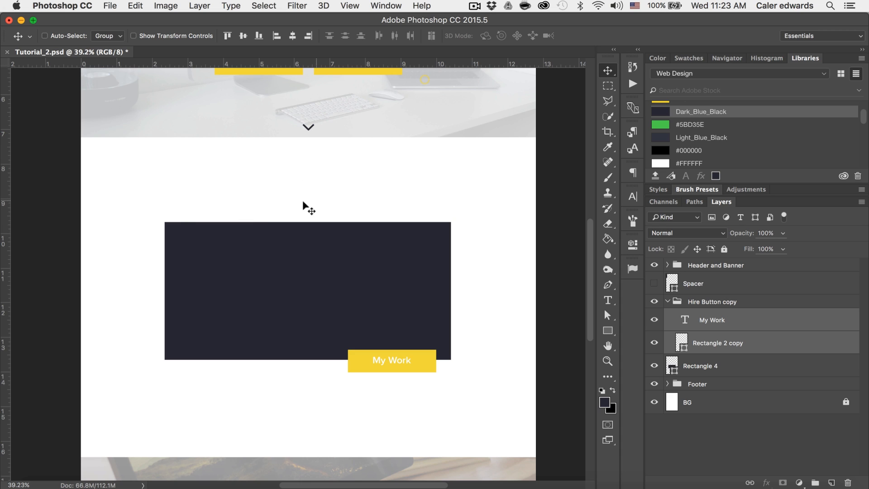
pyautogui.press('t')
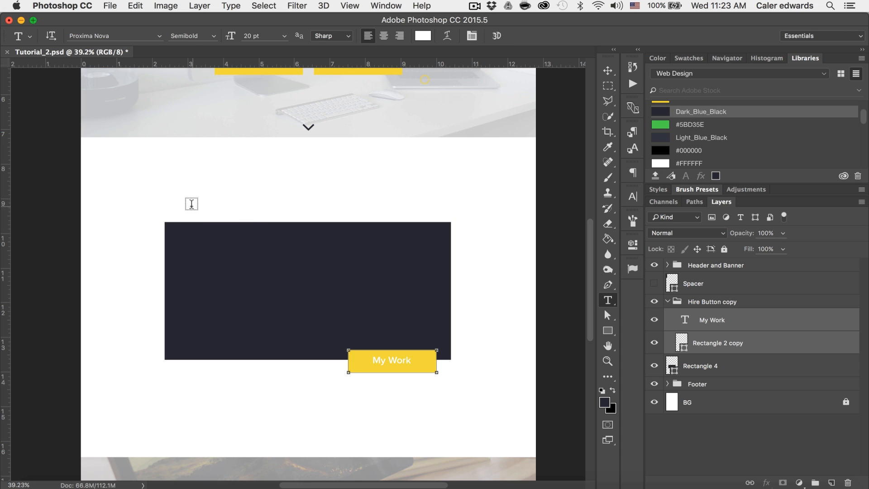
pyautogui.click(189, 204)
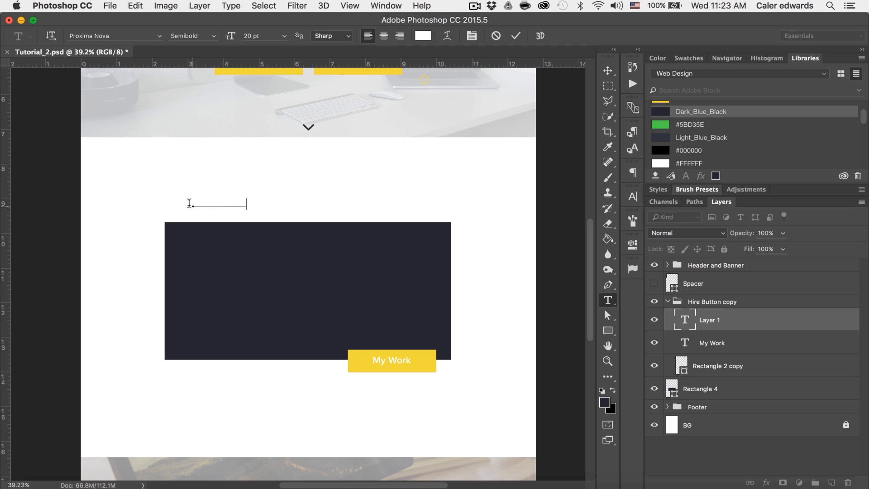
pyautogui.press('super+a')
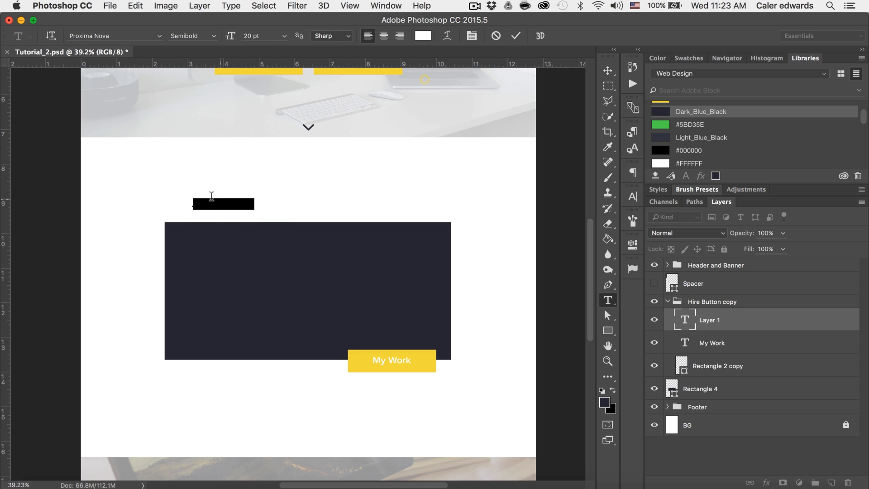
pyautogui.click(518, 37)
# Recolor the "400+ Projects" text with library color #EFEEF4
pyautogui.scroll(-3, 691, 122)
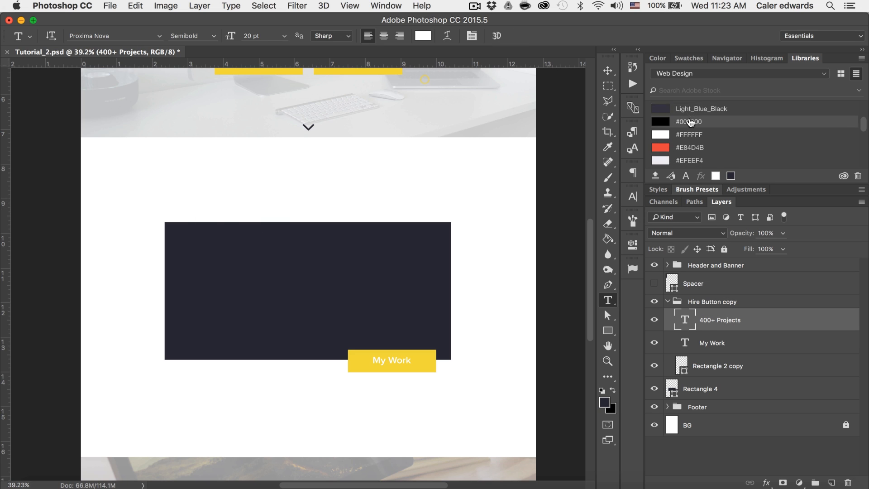
pyautogui.scroll(-1, 691, 122)
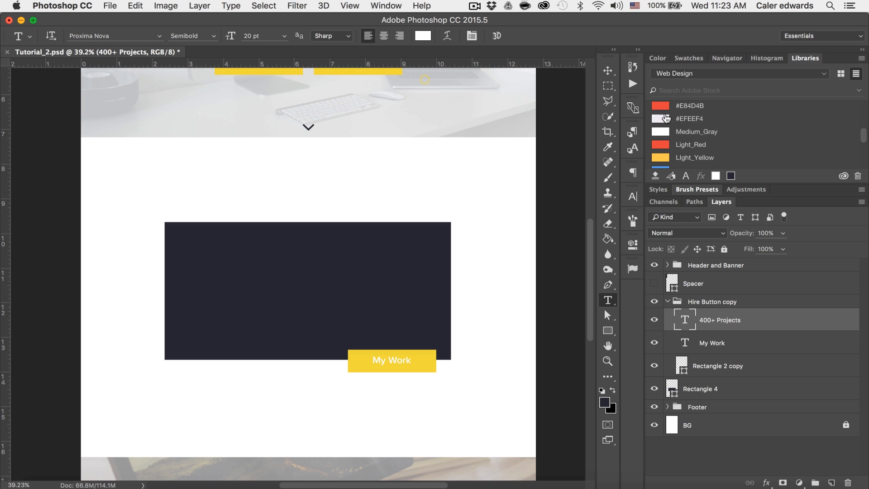
pyautogui.click(664, 119)
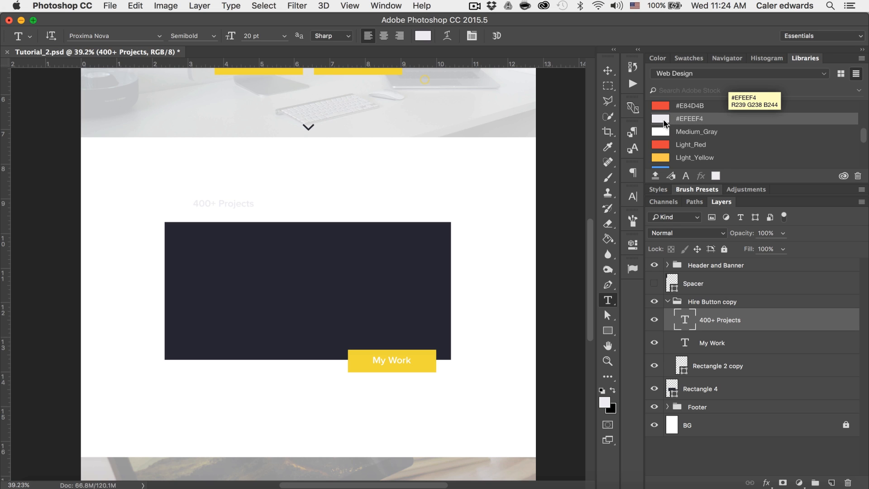
pyautogui.scroll(-4, 665, 124)
pyautogui.scroll(5, 664, 125)
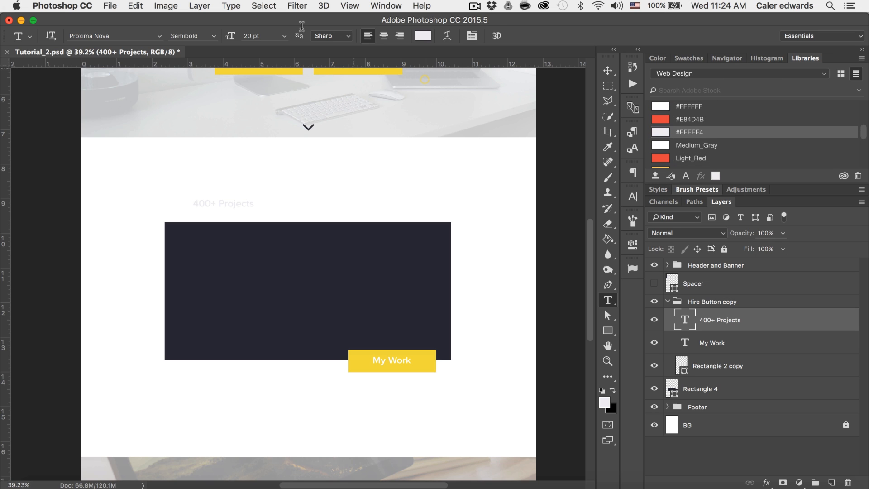
# Set the color of the "400+ Projects" text to gray #D0D0D0
pyautogui.click(422, 36)
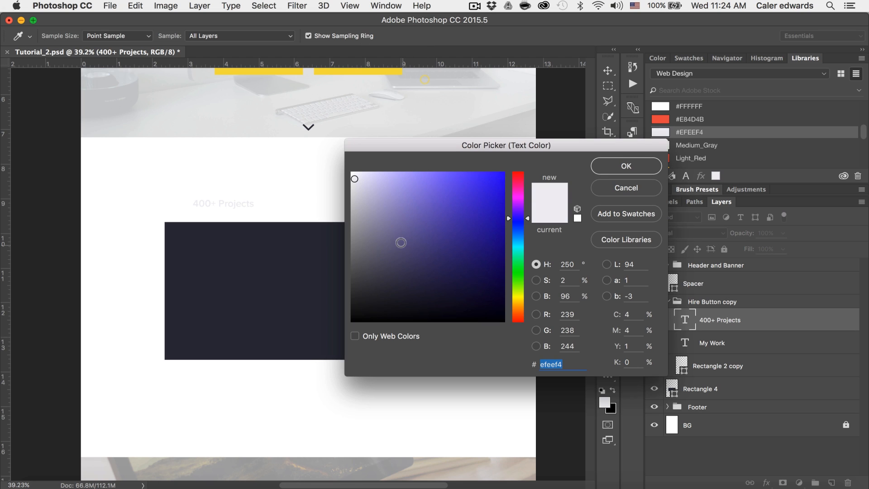
pyautogui.moveTo(358, 202)
pyautogui.mouseDown()
pyautogui.moveTo(349, 189)
pyautogui.moveTo(344, 200)
pyautogui.mouseUp()
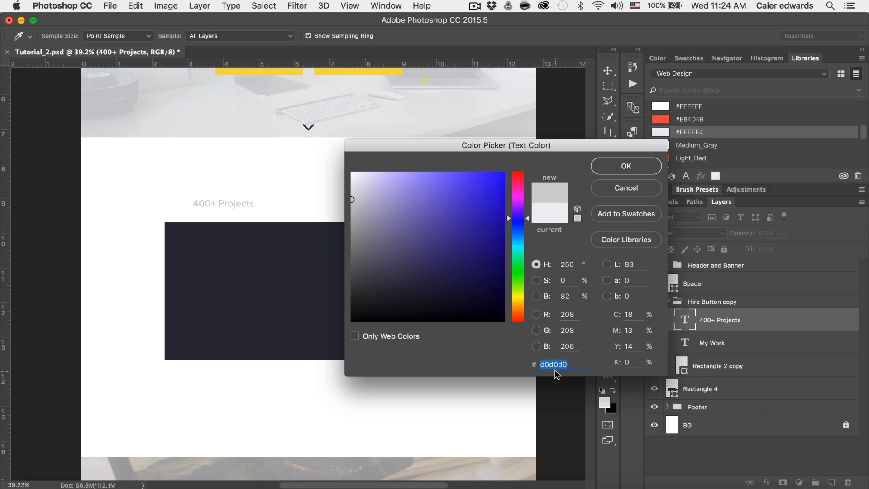
pyautogui.click(623, 165)
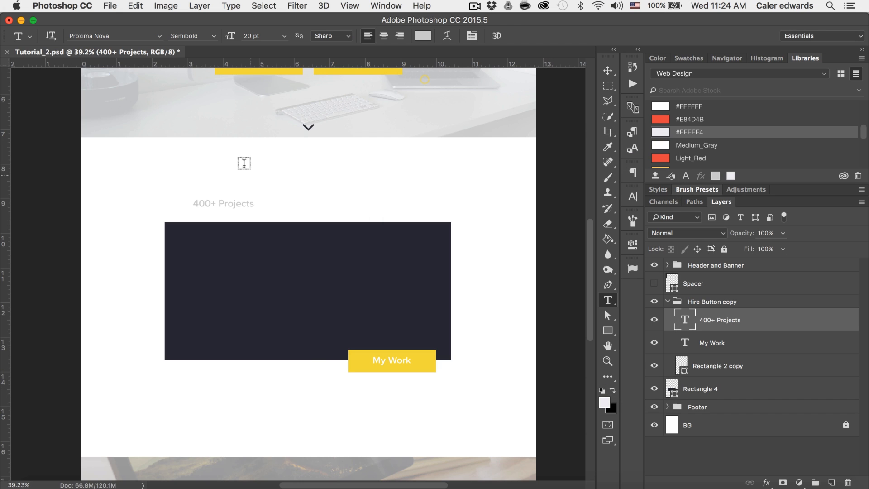
# Set the font size of "400+" in the "400+ Projects" text to 30 pt
pyautogui.click(213, 204)
pyautogui.moveTo(180, 200); pyautogui.dragTo(182, 202)
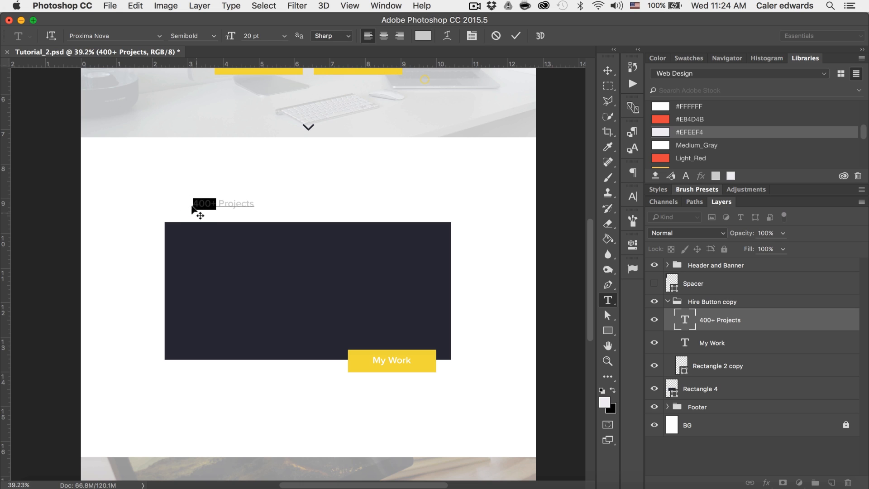
pyautogui.click(635, 201)
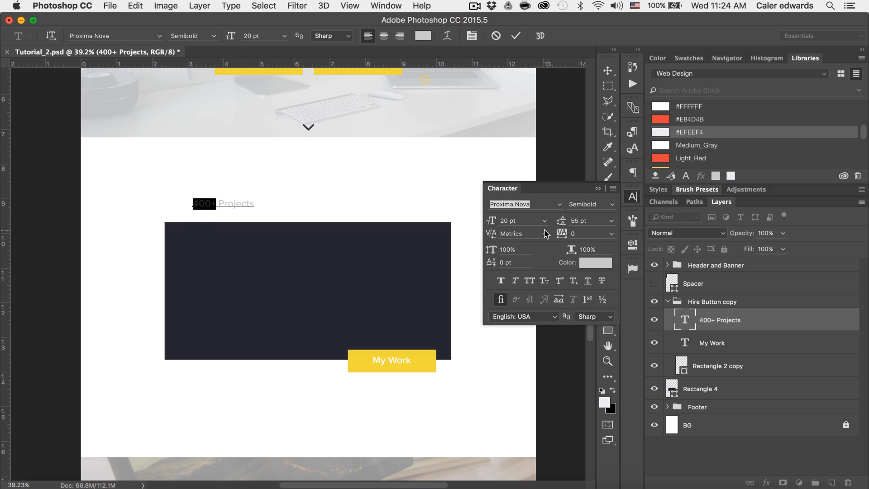
pyautogui.click(545, 225)
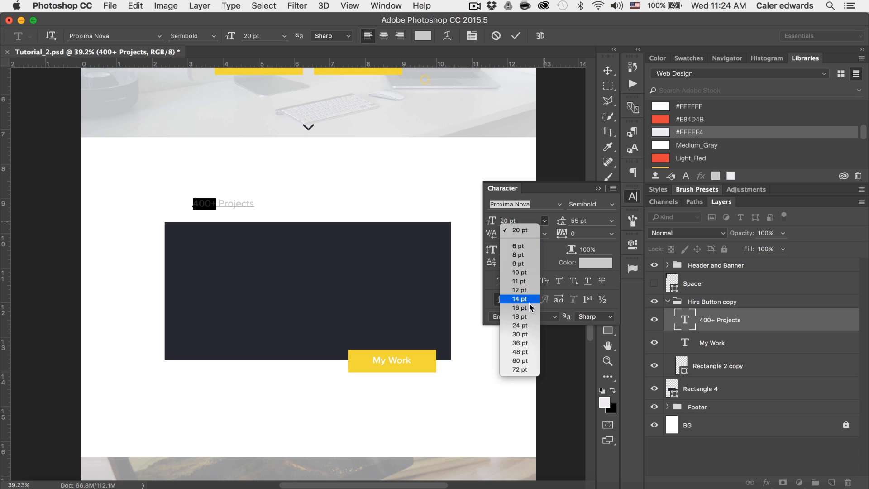
pyautogui.click(521, 343)
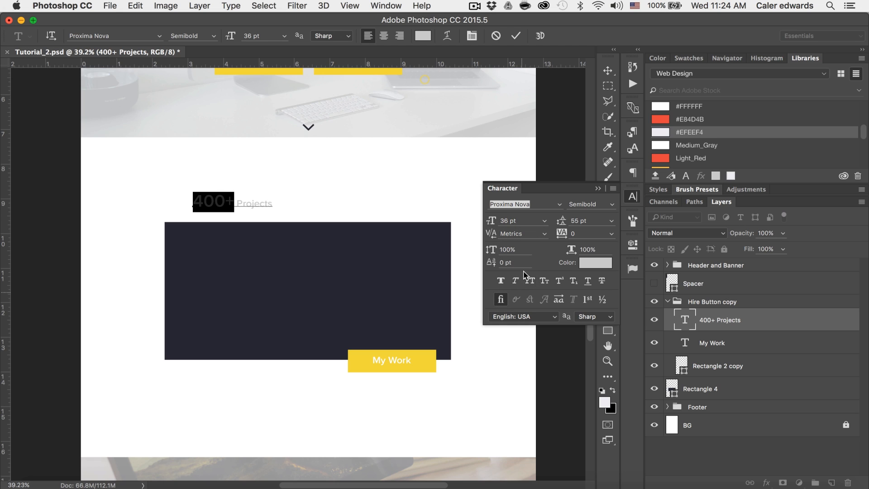
pyautogui.click(545, 222)
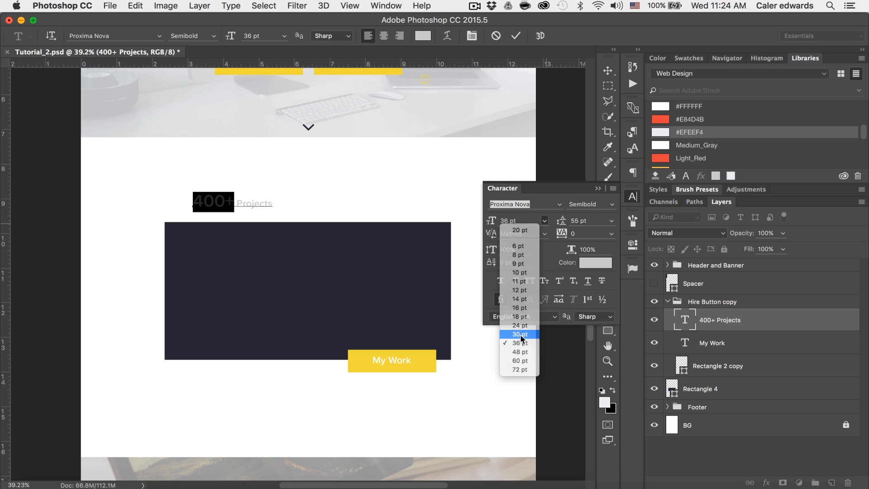
pyautogui.click(521, 335)
# Set the font size of the word "Projects" in the "400+ Projects" text to 24 pt
pyautogui.moveTo(229, 202); pyautogui.dragTo(315, 201)
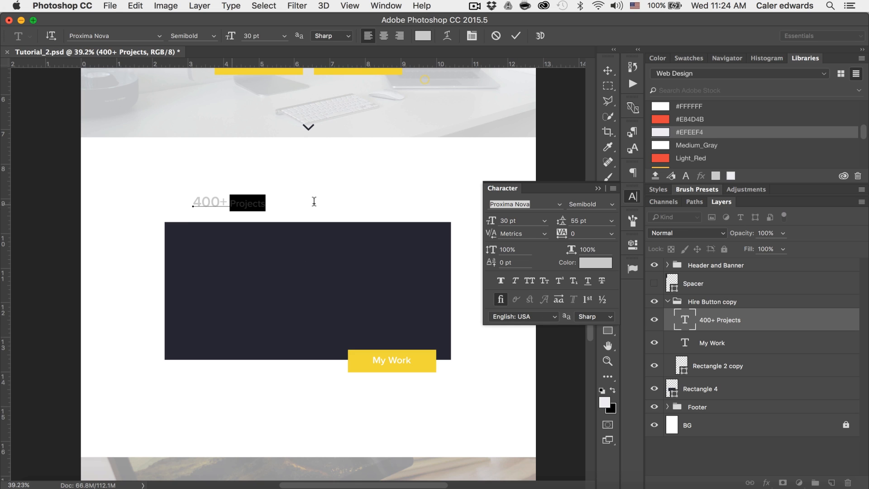
pyautogui.click(545, 221)
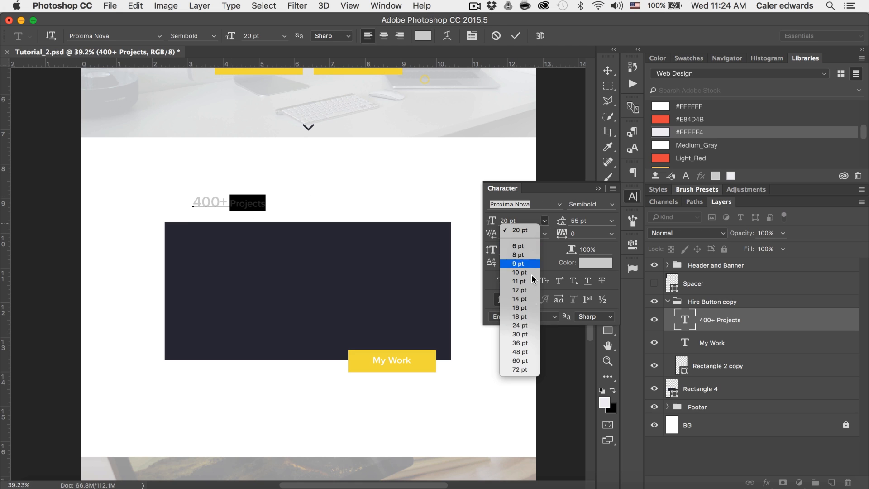
pyautogui.click(525, 325)
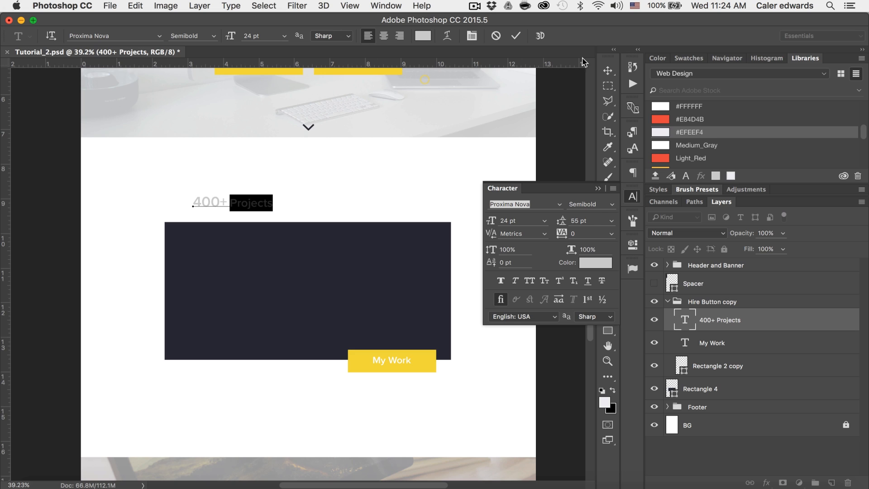
pyautogui.click(515, 36)
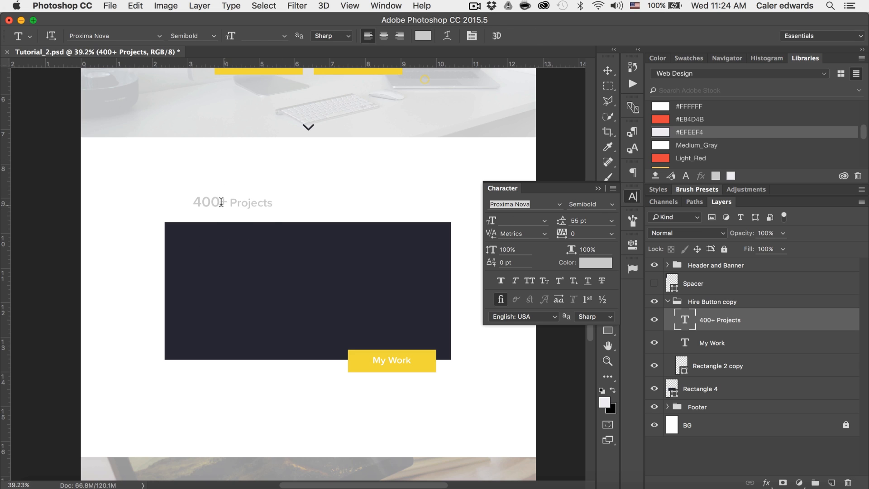
# Change the font weight of "400+" to Bold, leaving "Projects" in Semibold
pyautogui.moveTo(226, 202); pyautogui.dragTo(180, 203)
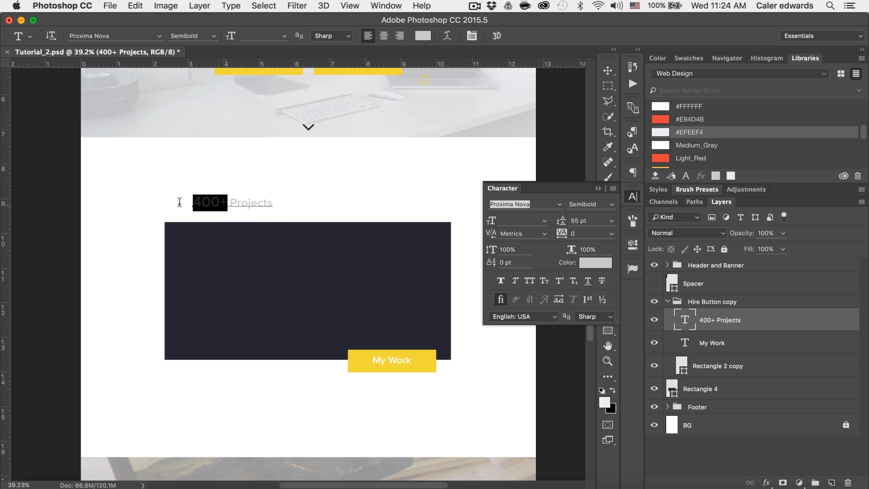
pyautogui.click(611, 208)
pyautogui.click(607, 216)
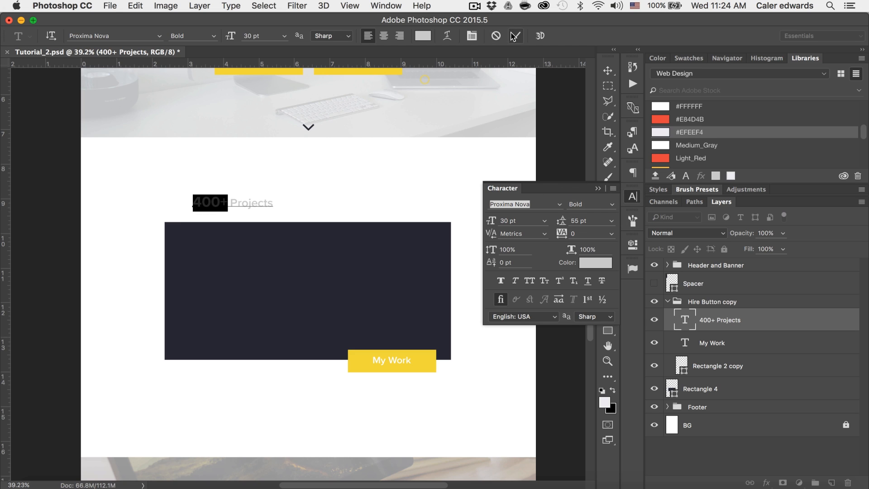
pyautogui.click(515, 36)
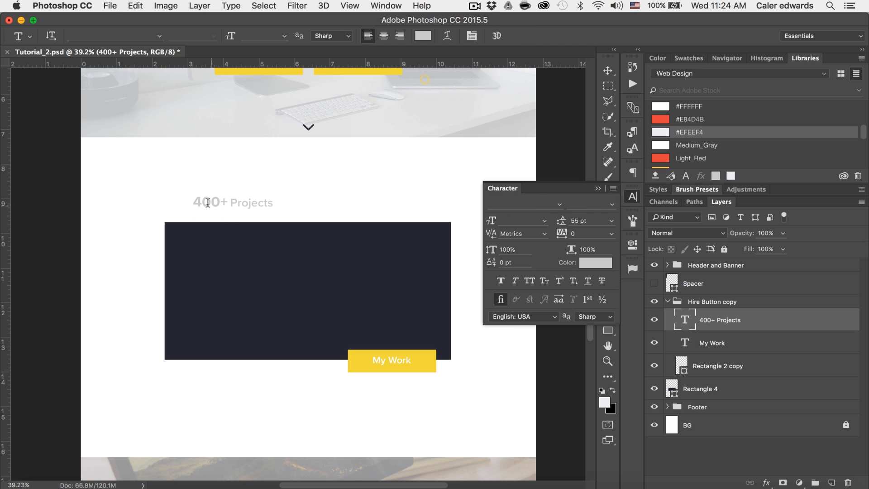
# Move the "400+ Projects" text directly above the dark rectangle, aligned with its left edge
pyautogui.press('v')
pyautogui.moveTo(248, 203); pyautogui.dragTo(220, 209)
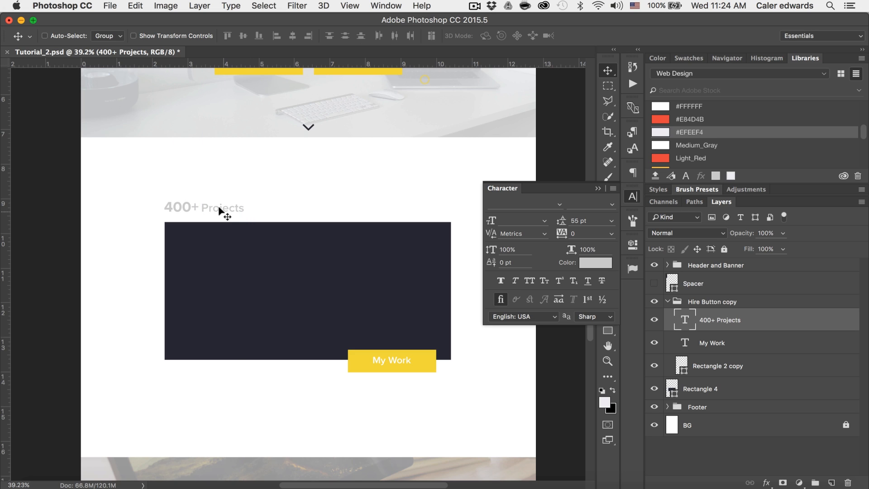
pyautogui.hotkey('shift', 'Down')
pyautogui.scroll(-3, 373, 321)
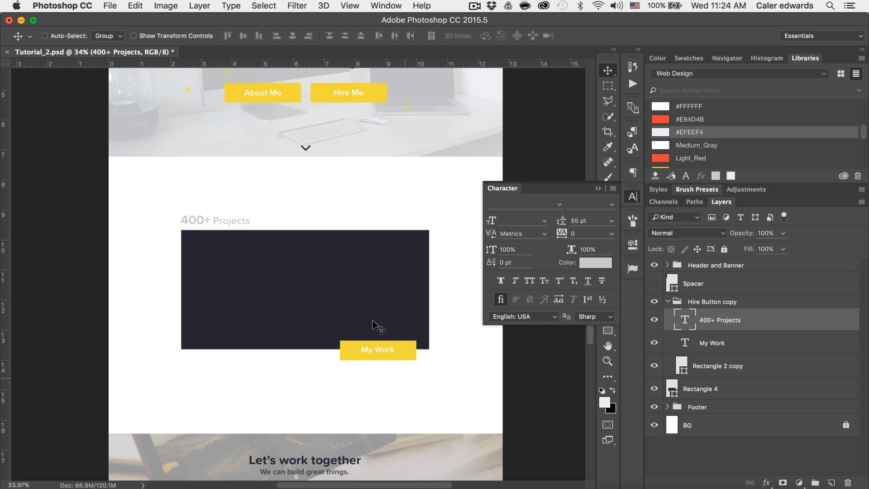
pyautogui.click(598, 189)
# Position the Thumbnail_404 image over the dark rectangle and move its layer out of the button group, directly above Rectangle 4
pyautogui.scroll(-3, 374, 251)
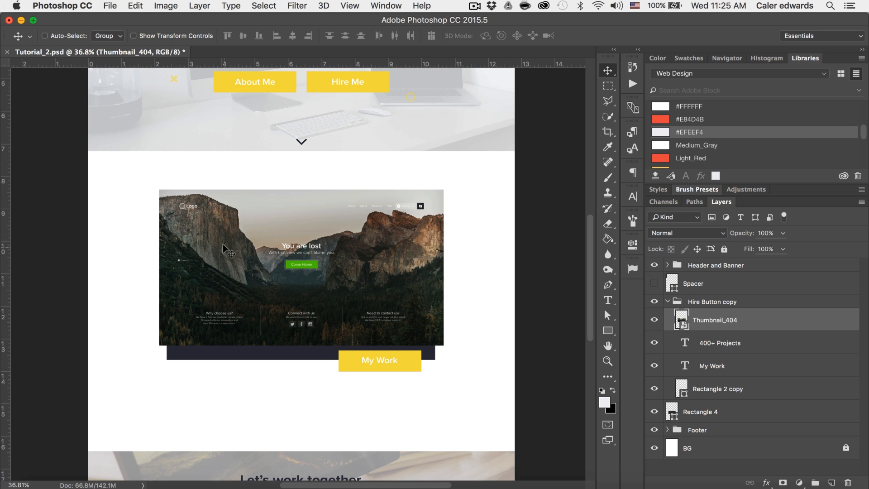
pyautogui.moveTo(320, 212); pyautogui.dragTo(326, 257)
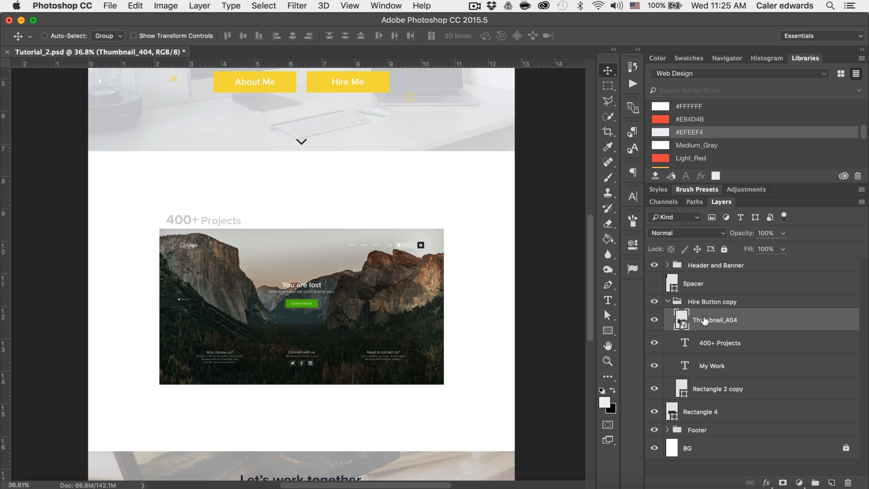
pyautogui.moveTo(704, 319); pyautogui.dragTo(703, 399)
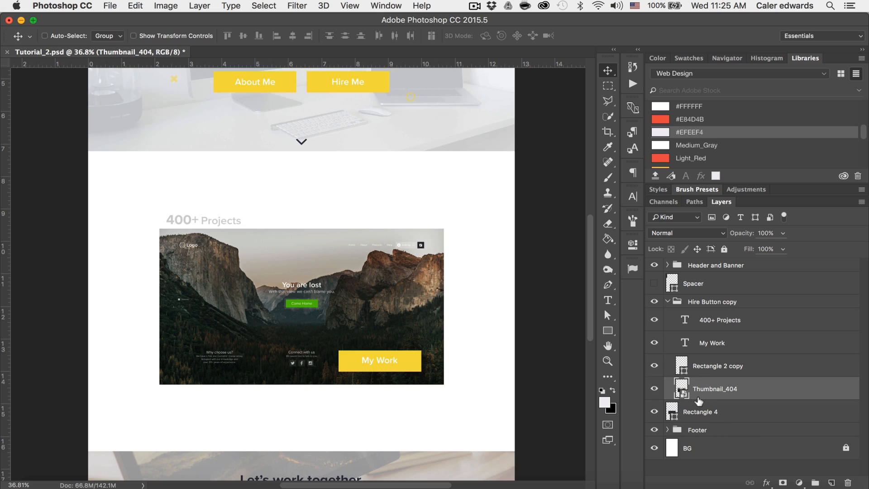
pyautogui.moveTo(698, 401); pyautogui.dragTo(696, 403)
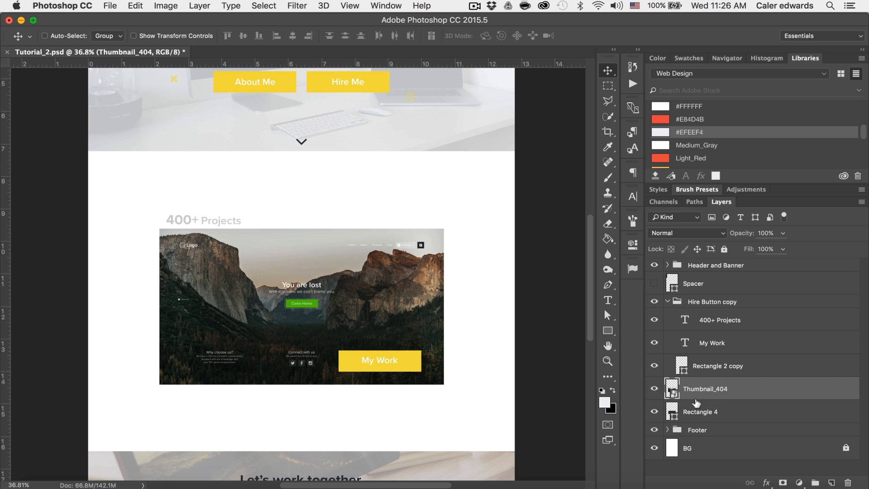
# Clip the Thumbnail_404 layer to Rectangle 4 with a clipping mask
pyautogui.click(697, 403)
pyautogui.keyDown('alt'); pyautogui.click(695, 399); pyautogui.keyUp('alt')
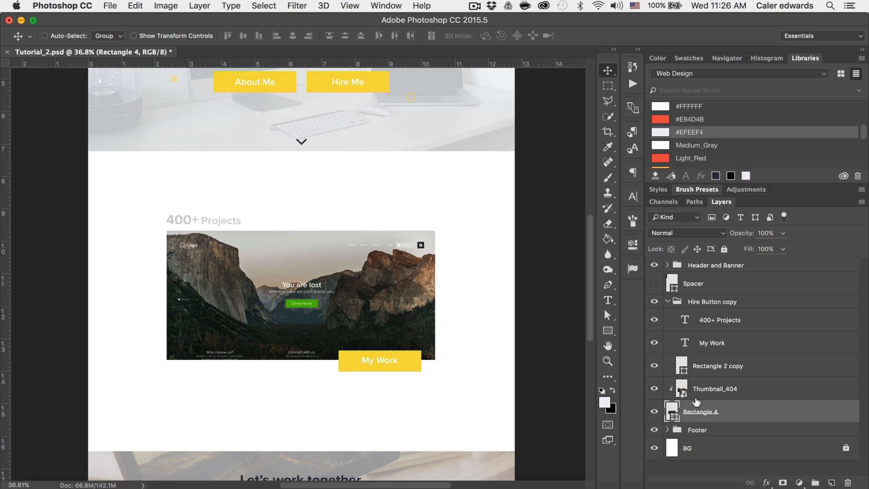
pyautogui.scroll(1, 332, 327)
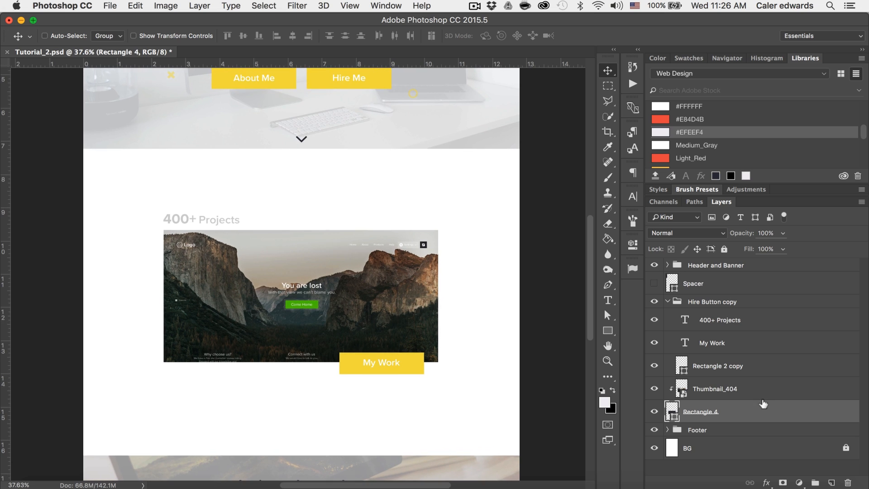
# Set the fill of the Thumbnail_404 layer to 40%
pyautogui.click(738, 390)
pyautogui.click(765, 249)
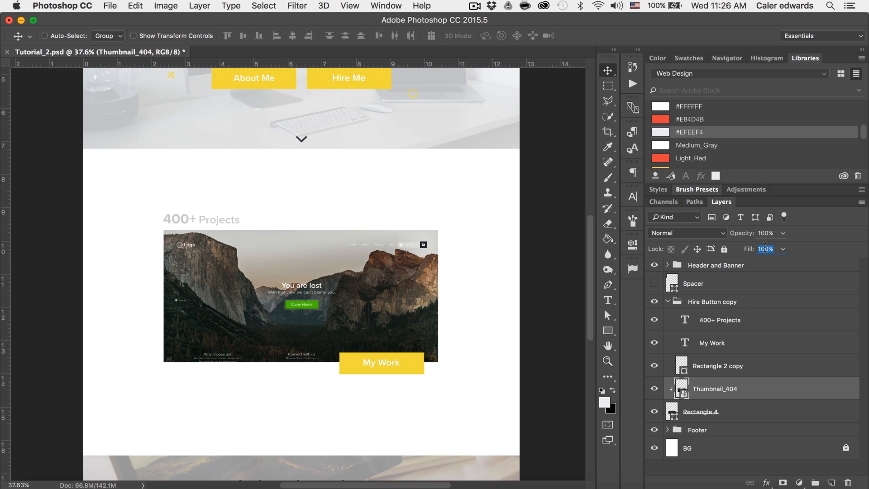
pyautogui.write('70')
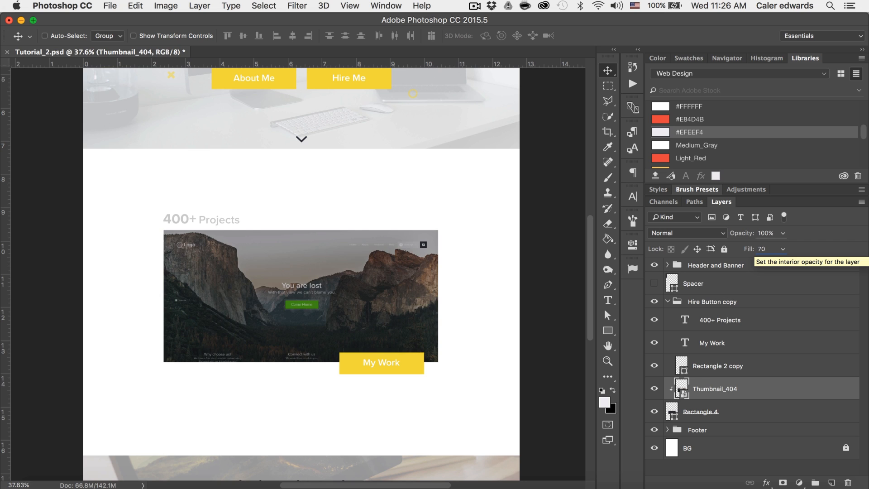
pyautogui.press('BackSpace')
pyautogui.press('BackSpace')
pyautogui.write('50')
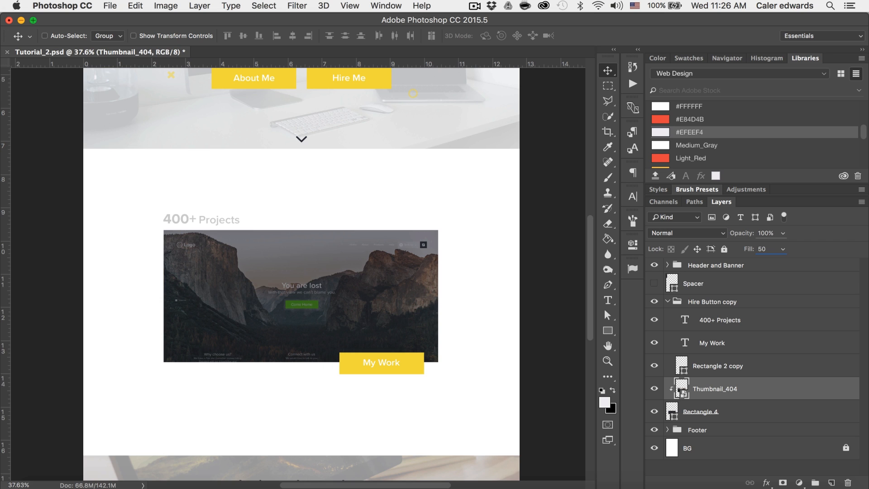
pyautogui.press('BackSpace')
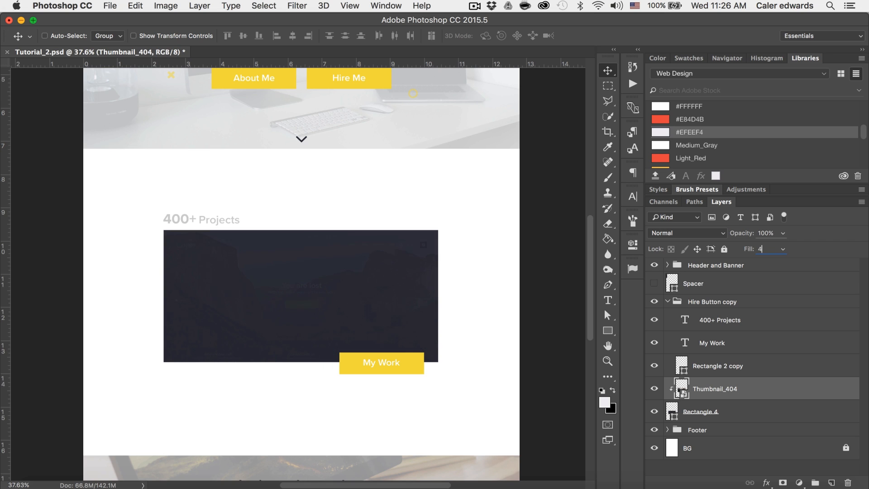
pyautogui.write('0')
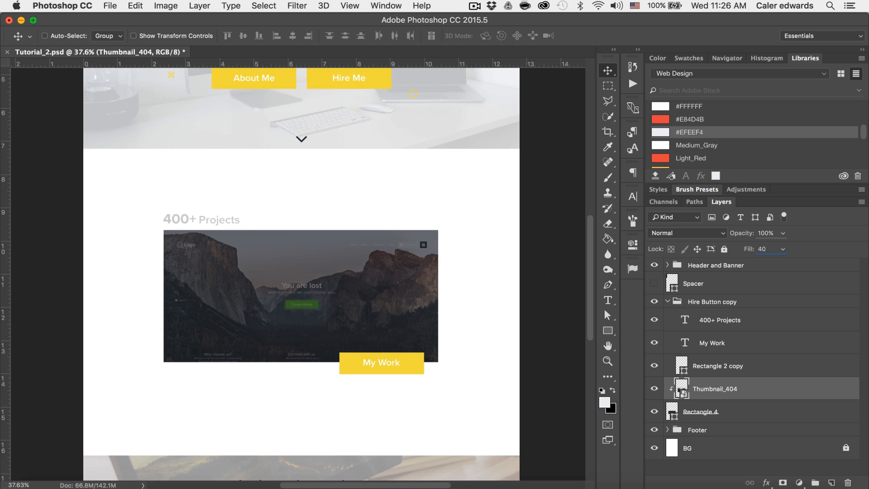
pyautogui.press('Return')
# Move the "400+ Projects" layer above and out of the Hire Button copy group, and collapse that group
pyautogui.scroll(-2, 361, 299)
pyautogui.scroll(-1, 361, 298)
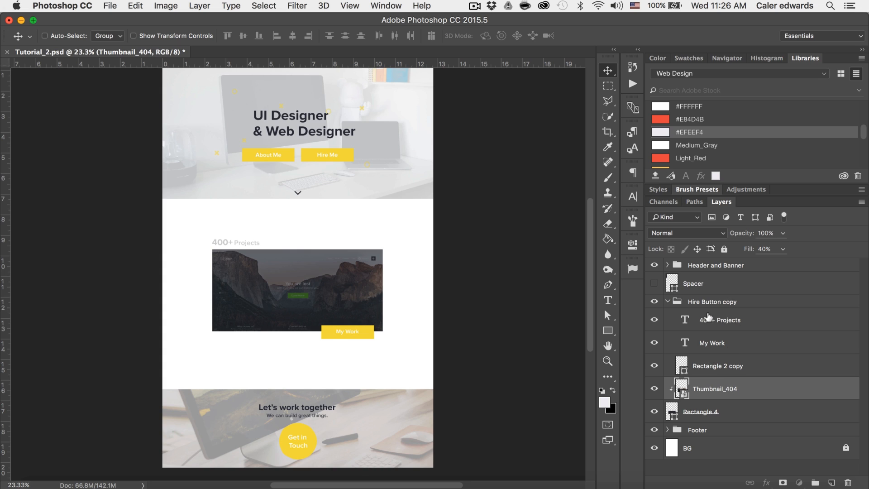
pyautogui.moveTo(709, 319); pyautogui.dragTo(701, 294)
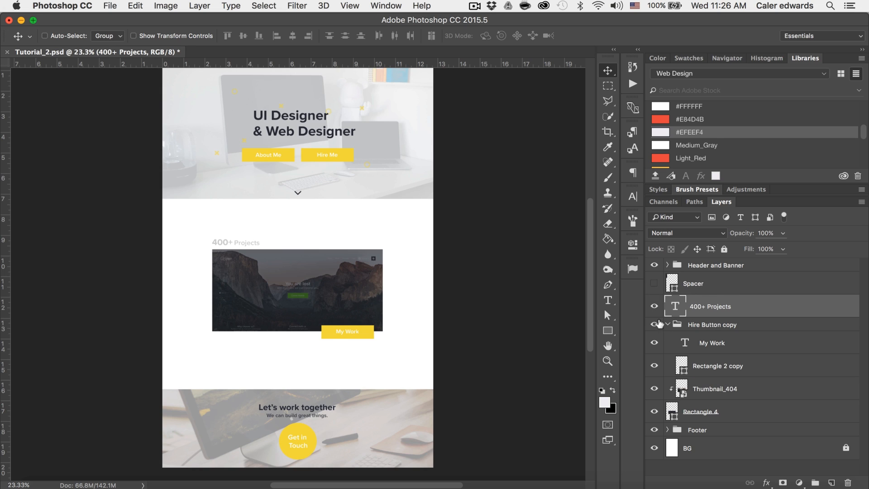
pyautogui.click(666, 323)
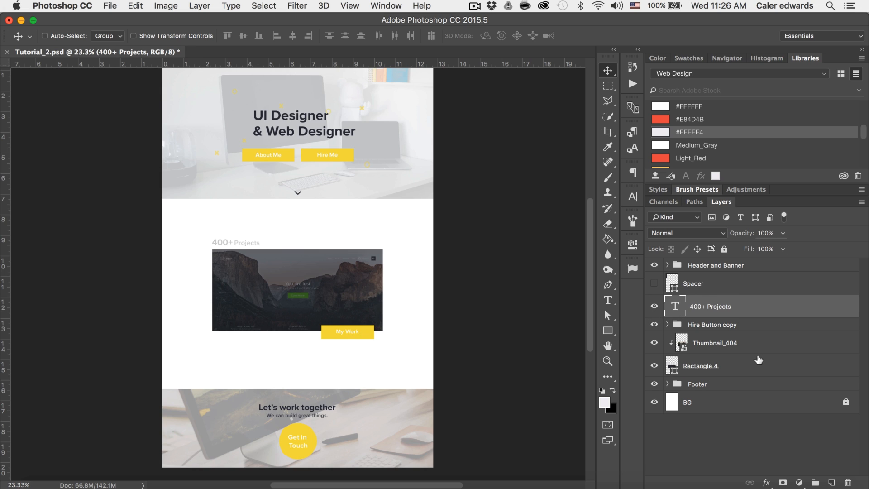
# Group the layers from "400+ Projects" down to Rectangle 4 and name the group "Body"
pyautogui.click(739, 366)
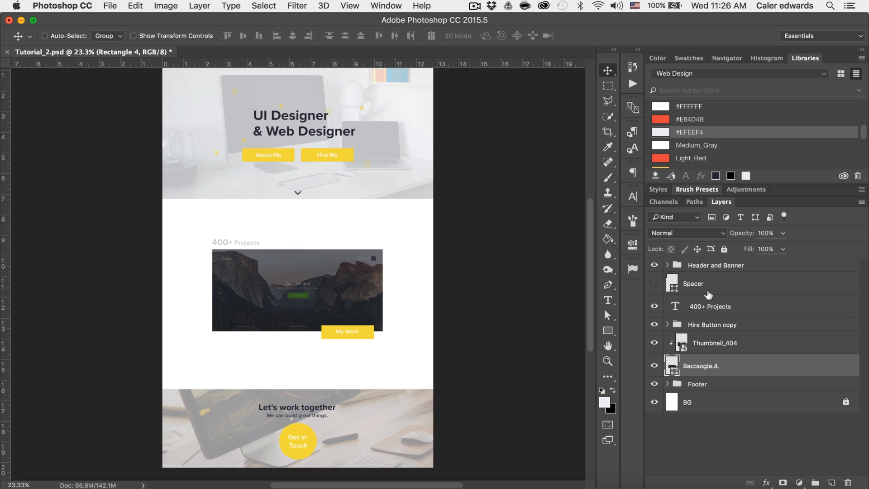
pyautogui.keyDown('shift'); pyautogui.click(748, 305); pyautogui.keyUp('shift')
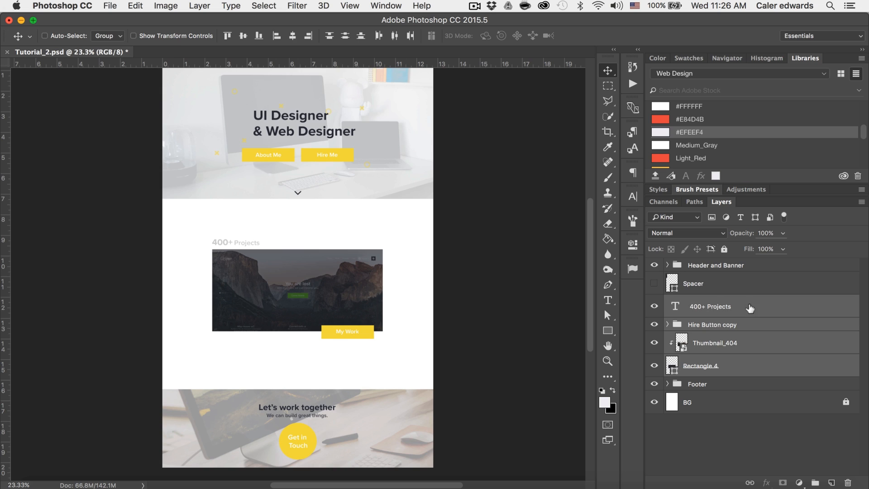
pyautogui.click(816, 482)
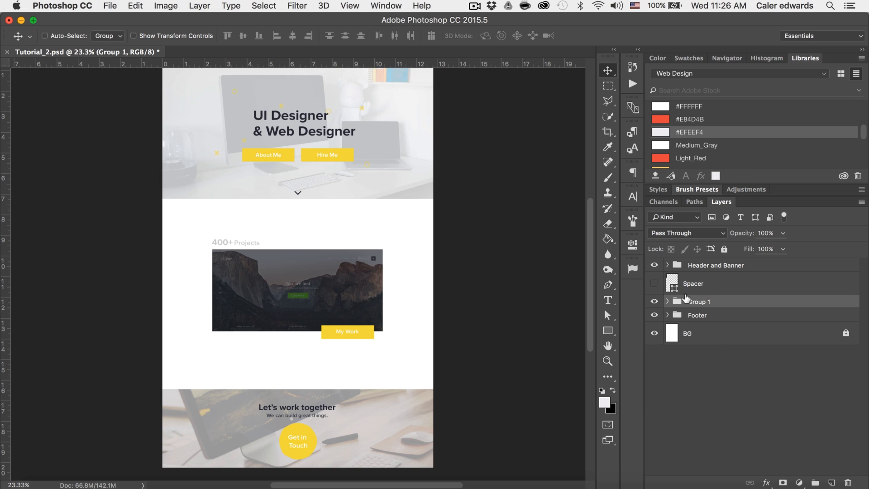
pyautogui.doubleClick(696, 302)
pyautogui.write('Body')
pyautogui.press('Return')
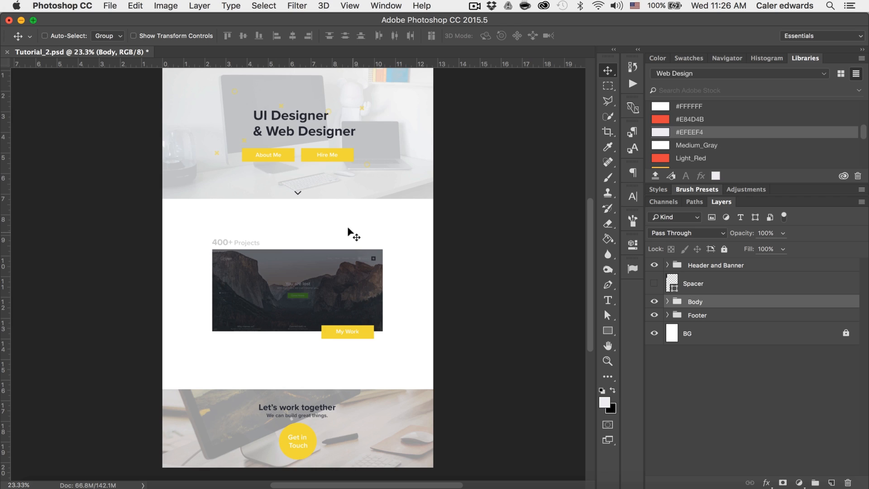
pyautogui.scroll(-2, 351, 232)
pyautogui.scroll(3, 279, 260)
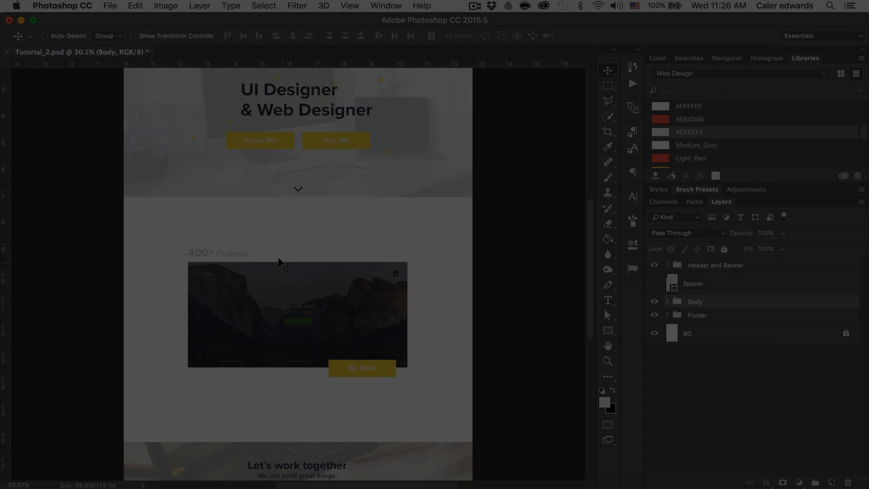